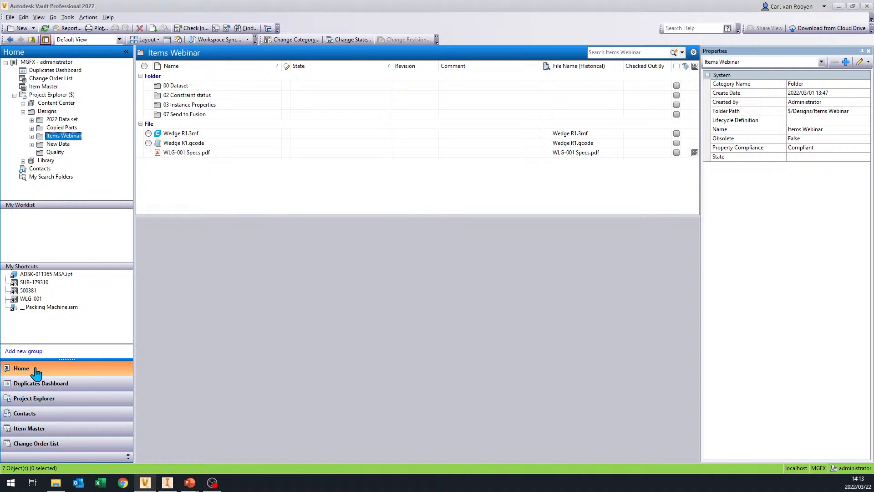
# - In the Project Explorer's Items Webinar folder, examine Wedge R1.3mf, Wedge R1.gcode and WLG-001 Specs.pdf
pyautogui.click(46, 401)
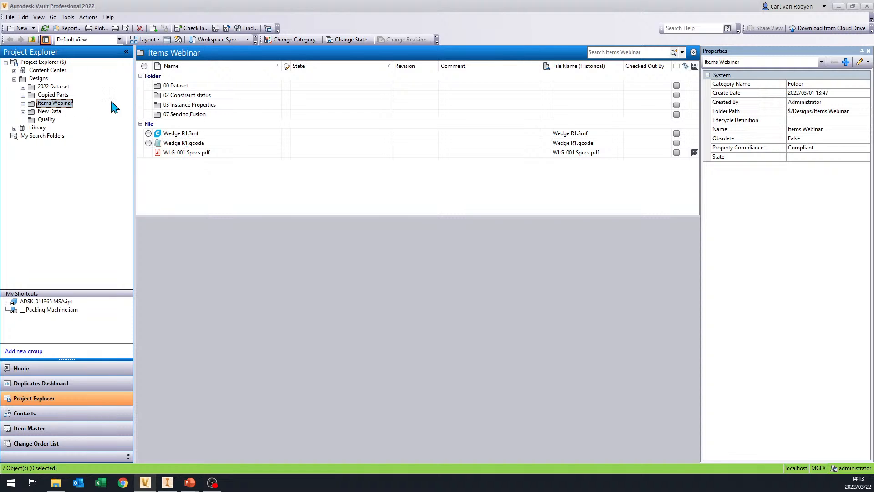
pyautogui.click(184, 133)
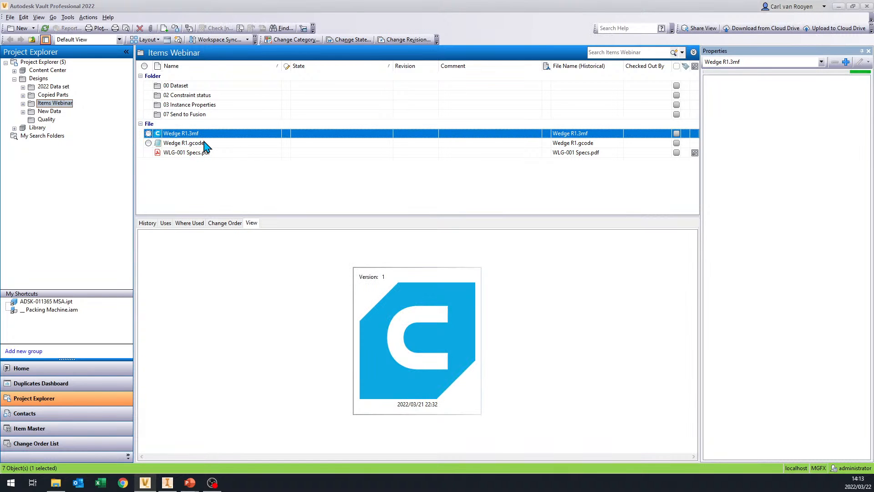
pyautogui.click(203, 143)
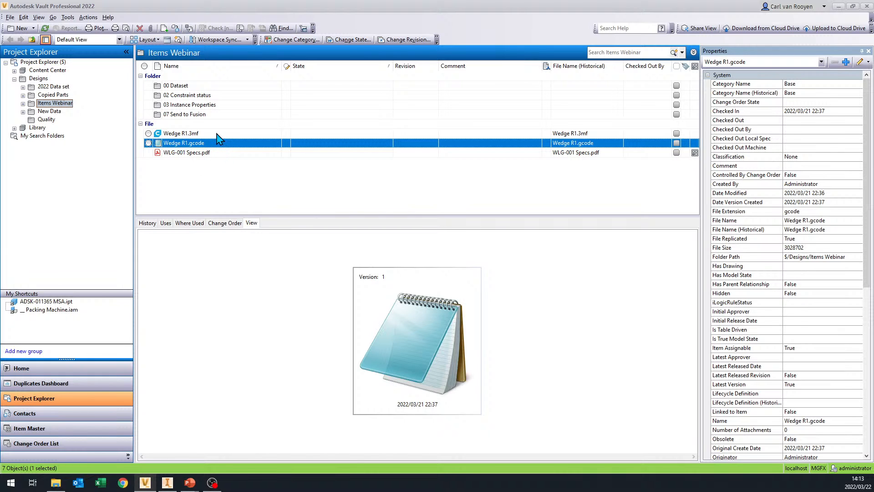
pyautogui.click(217, 135)
pyautogui.click(217, 144)
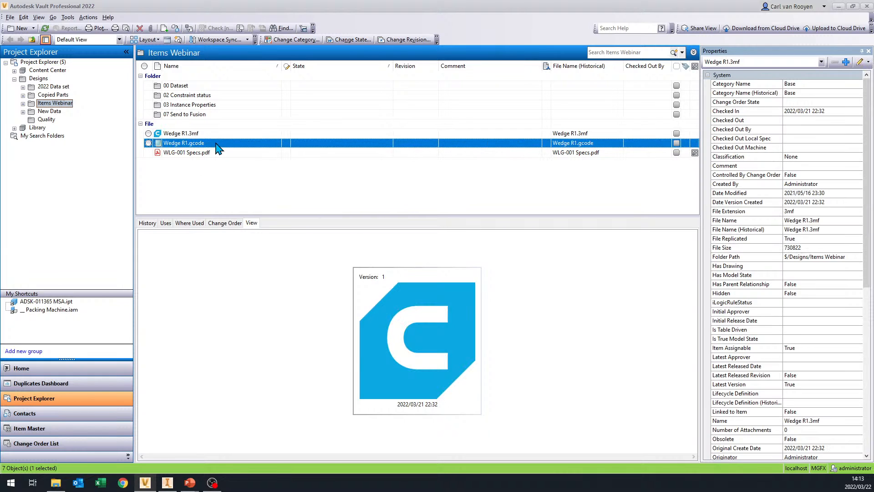
pyautogui.click(221, 152)
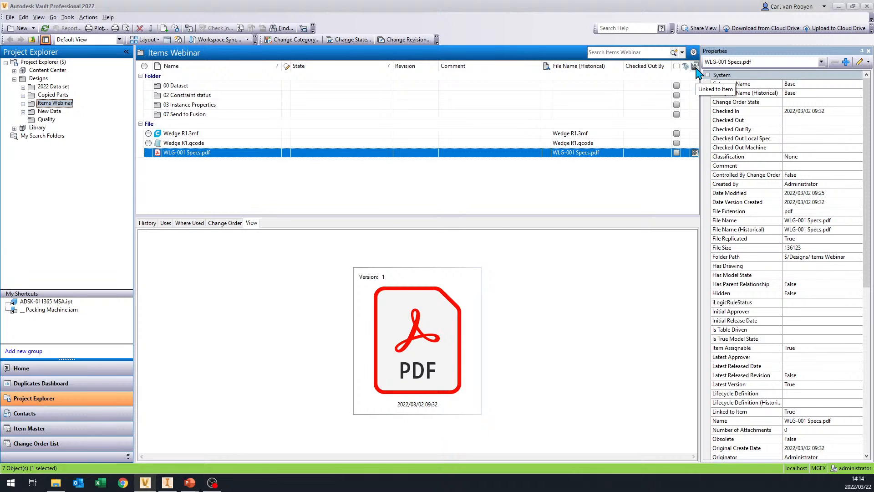
# - Go to the item assigned to WLG-001 Specs.pdf and show its general details
pyautogui.keyDown('ctrl'); pyautogui.click(696, 154); pyautogui.keyUp('ctrl')
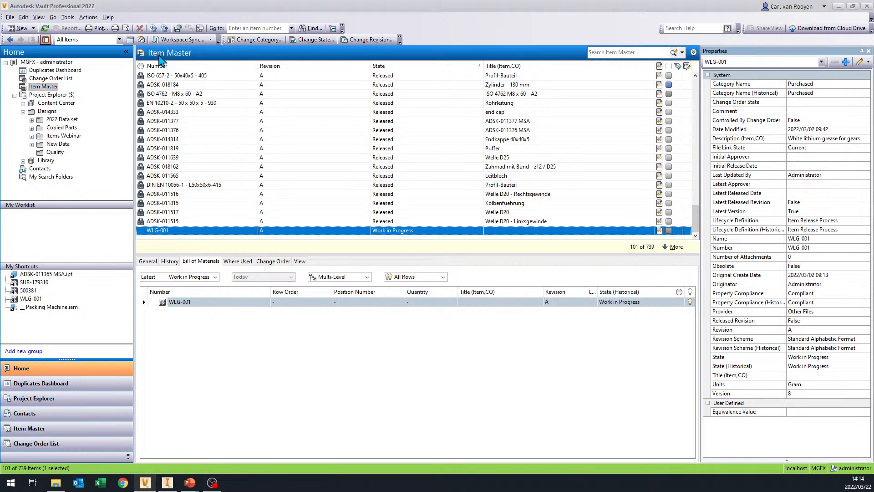
pyautogui.scroll(9, 309, 184)
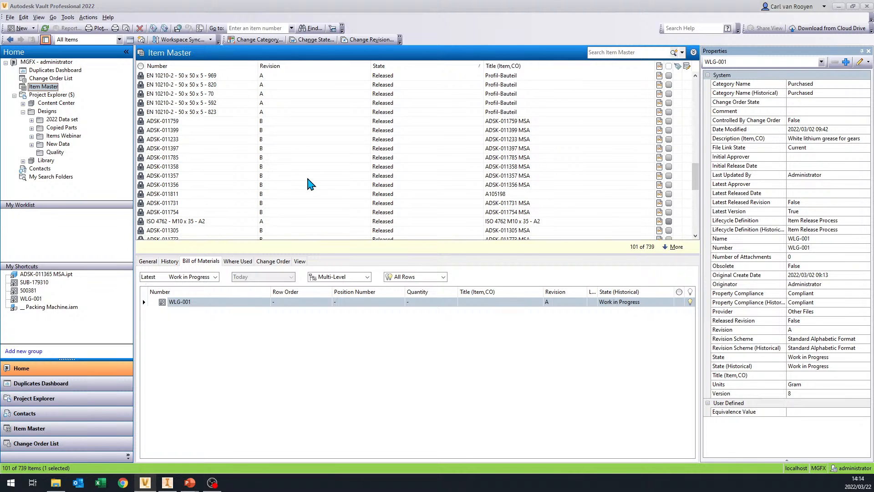
pyautogui.scroll(-9, 309, 184)
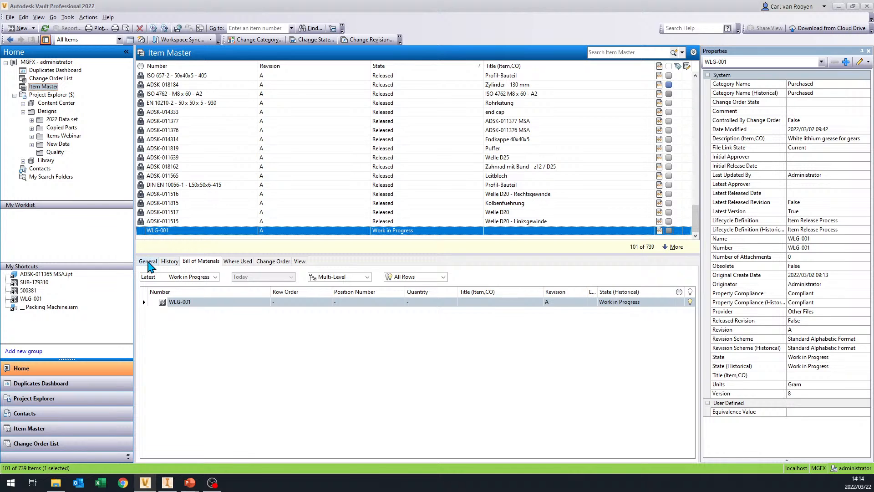
pyautogui.click(149, 261)
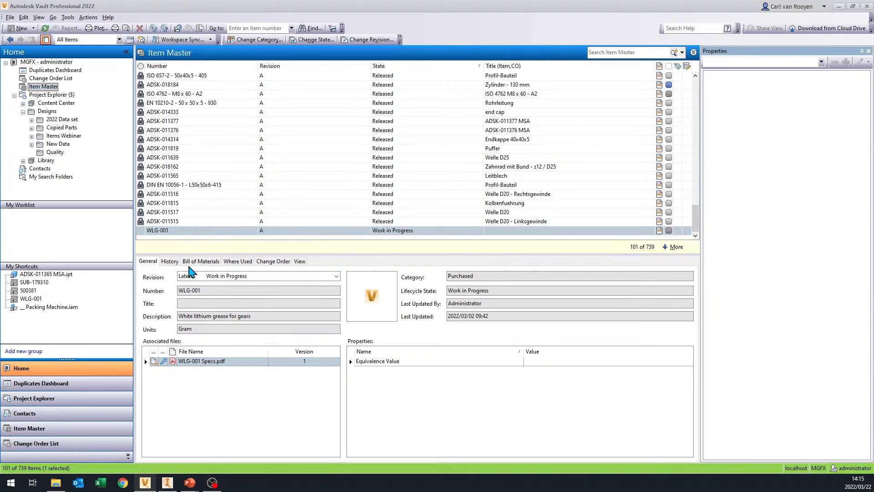
# - Review the bill of materials, where-used and change order information of item WLG-001
pyautogui.click(201, 262)
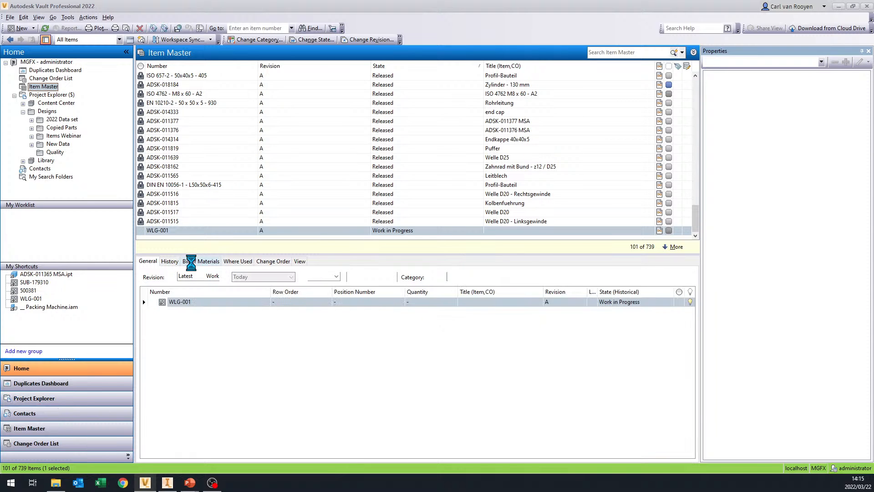
pyautogui.click(169, 304)
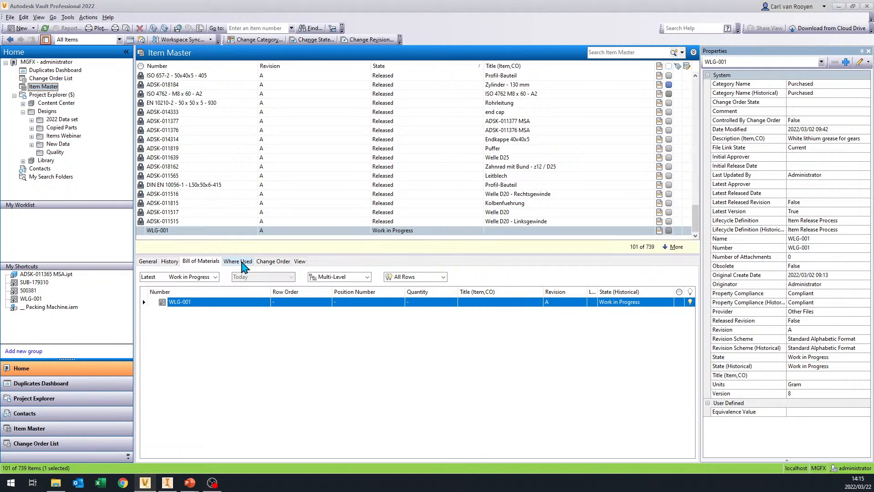
pyautogui.click(241, 263)
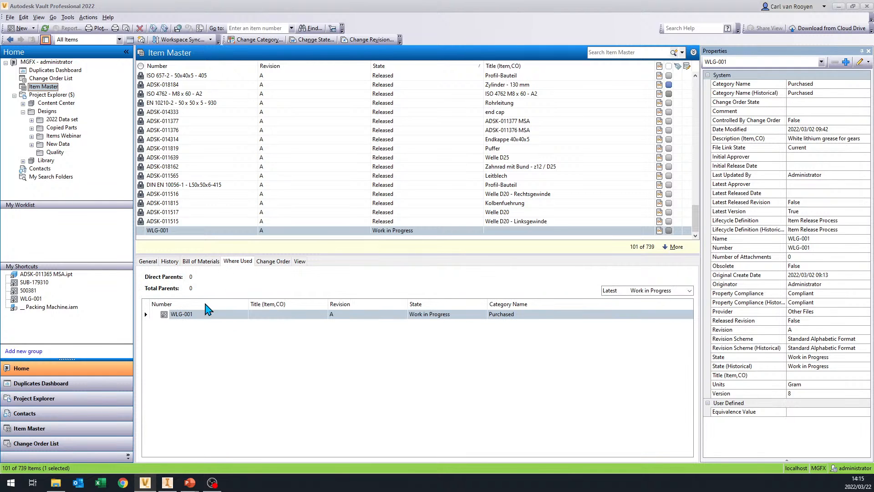
pyautogui.click(143, 315)
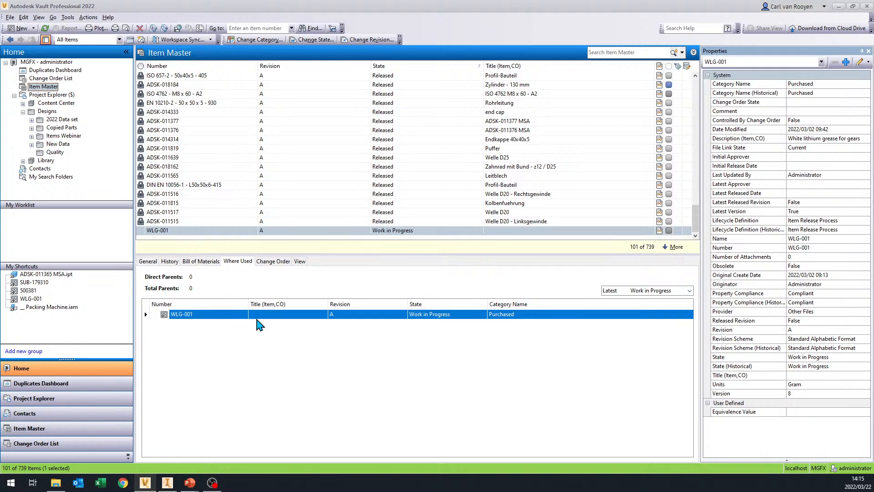
pyautogui.click(277, 265)
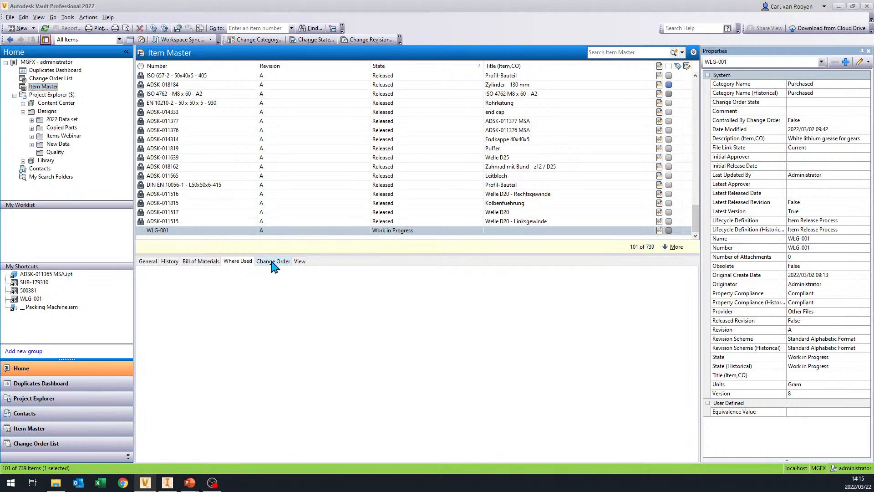
# - Preview the WLG-001 Specs.pdf attached to item WLG-001 and read through the data sheet
pyautogui.click(299, 261)
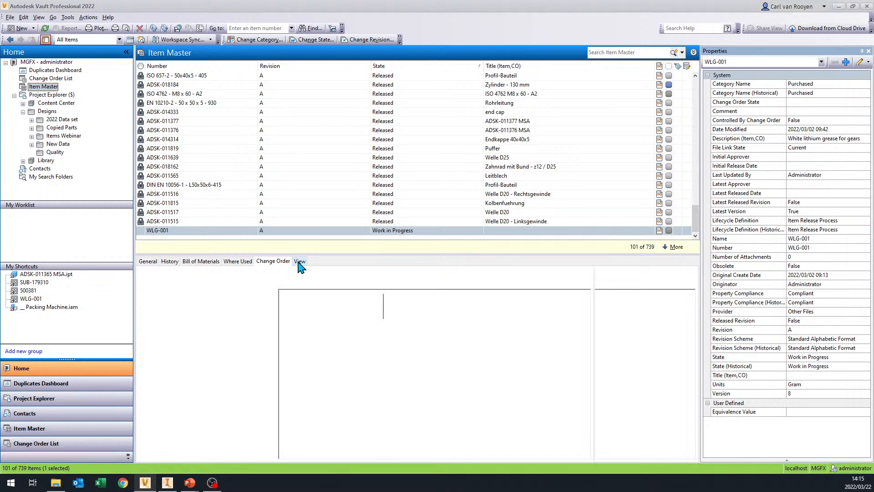
pyautogui.click(192, 305)
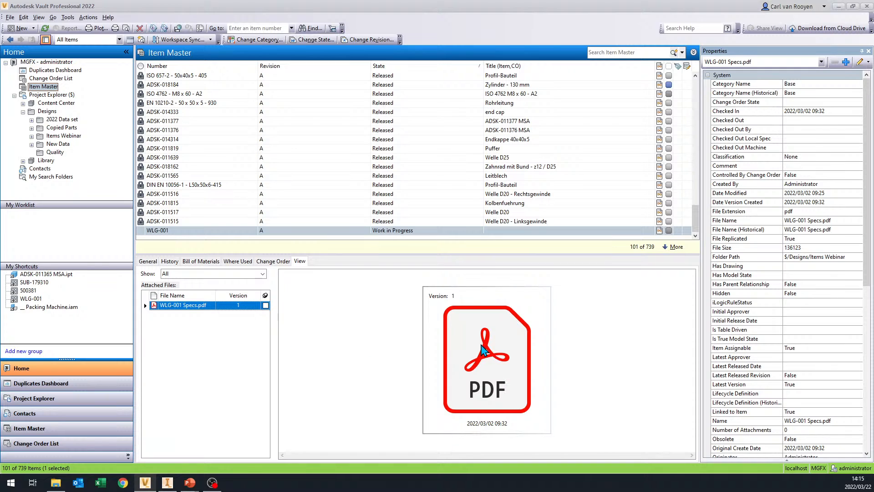
pyautogui.click(481, 355)
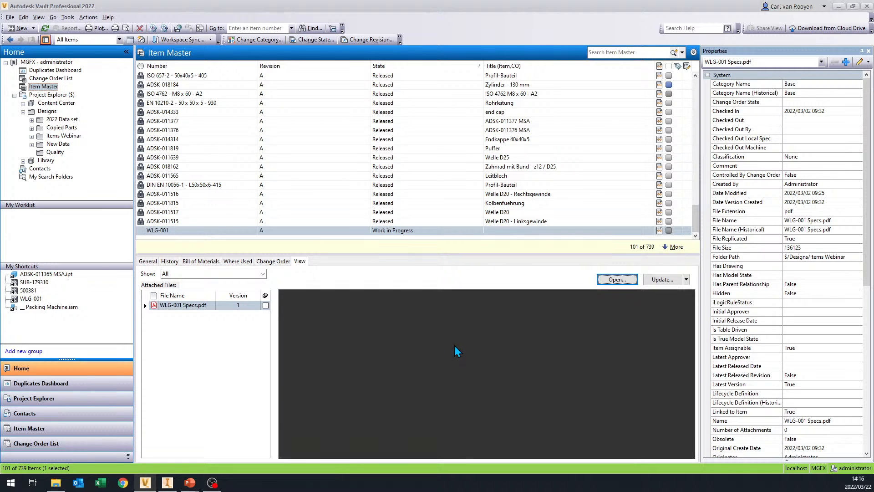
pyautogui.scroll(-3, 447, 384)
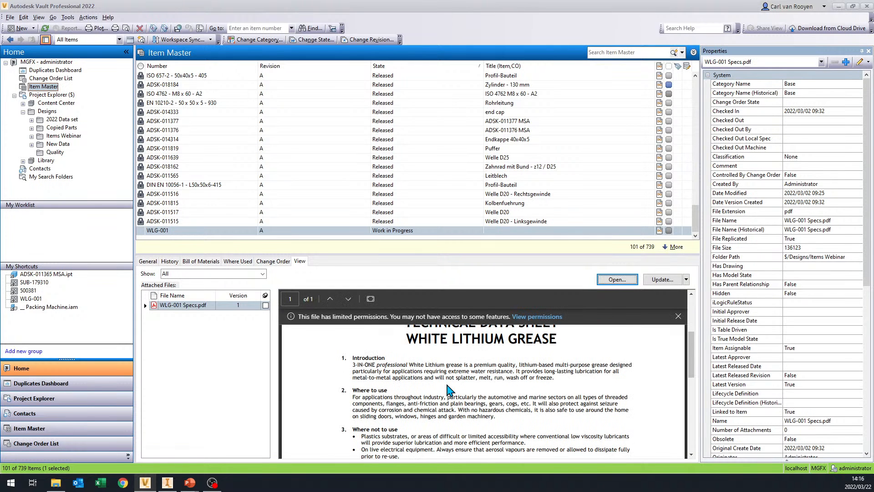
pyautogui.scroll(-5, 448, 391)
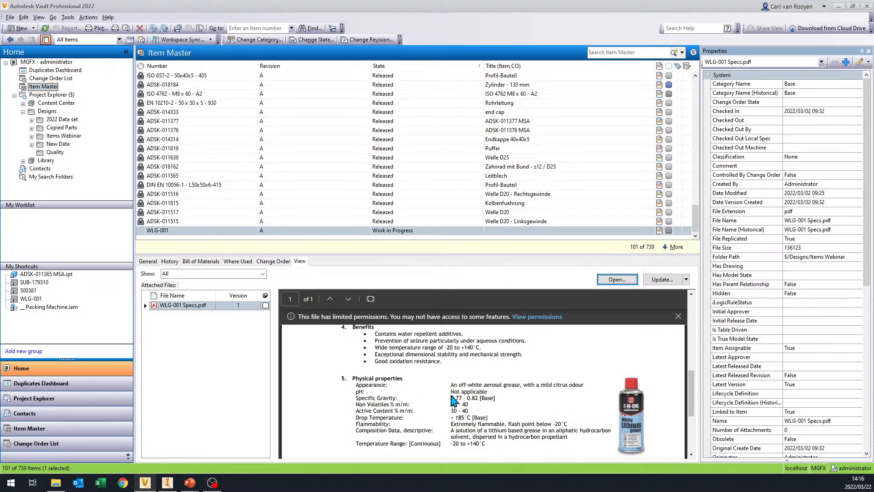
pyautogui.click(207, 362)
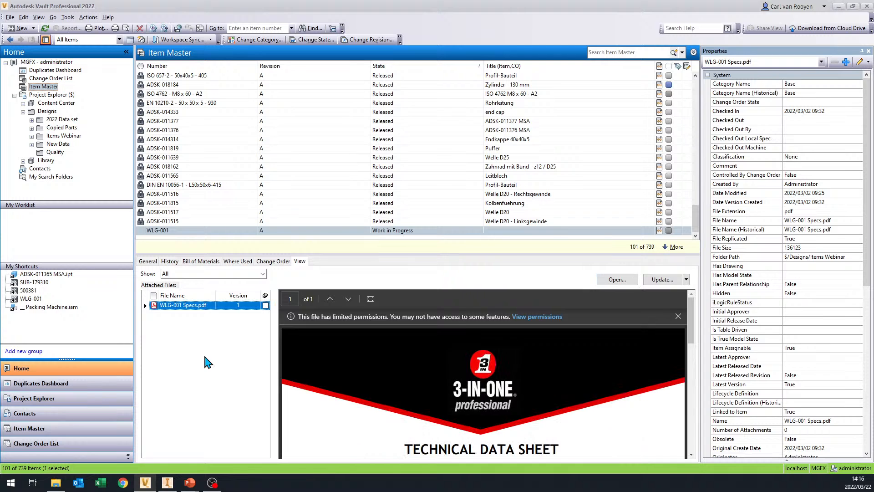
# - Check the associated files in the general details of items WLG-001 and ADSK-011515
pyautogui.click(148, 263)
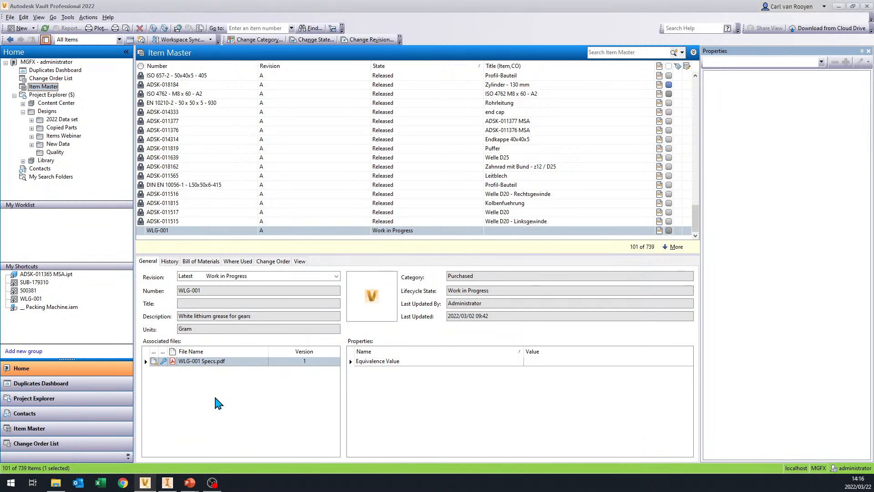
pyautogui.rightClick(182, 394)
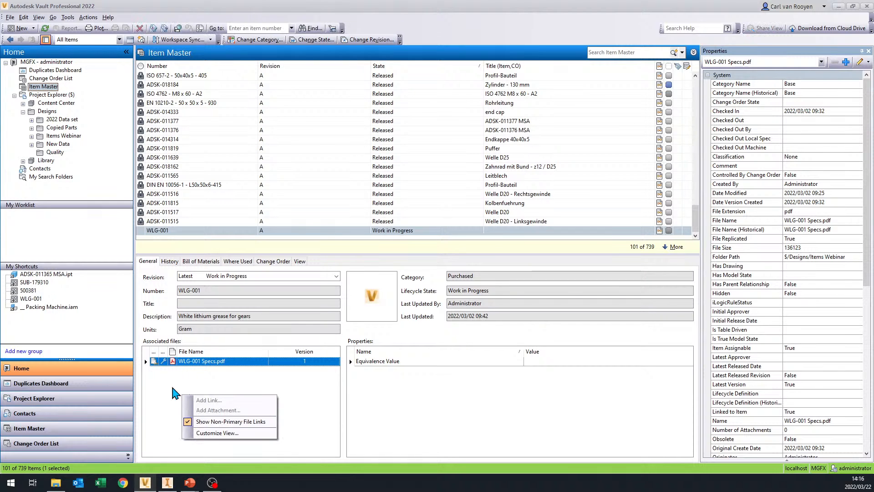
pyautogui.click(174, 382)
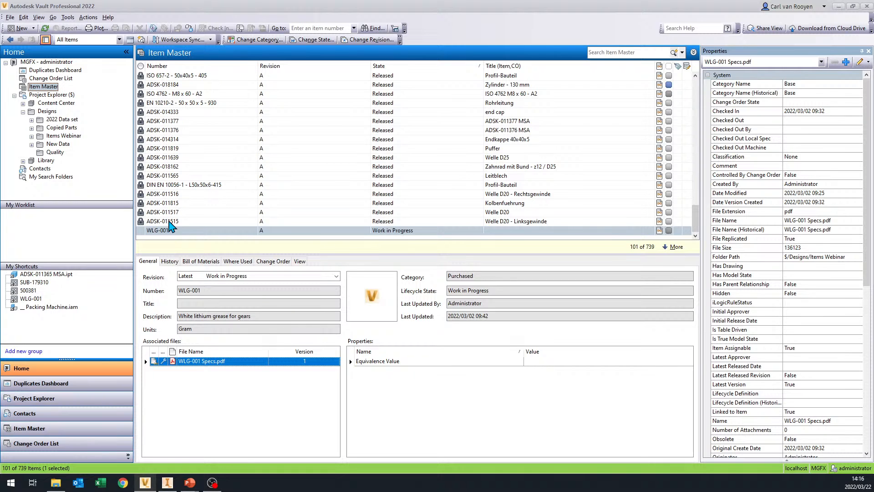
pyautogui.click(174, 222)
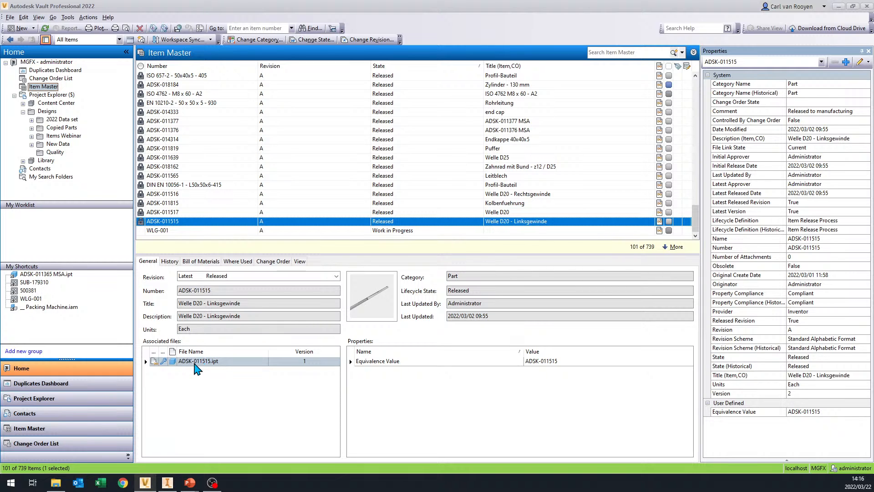
pyautogui.click(197, 367)
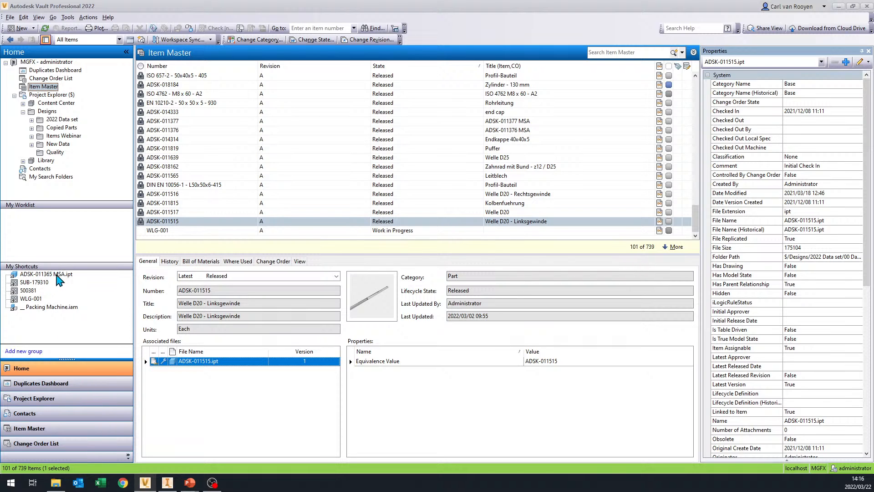
# - Open the shortcut to ADSK-011365 MSA.ipt, go to its assigned item and inspect the associated part and drawing files
pyautogui.click(56, 275)
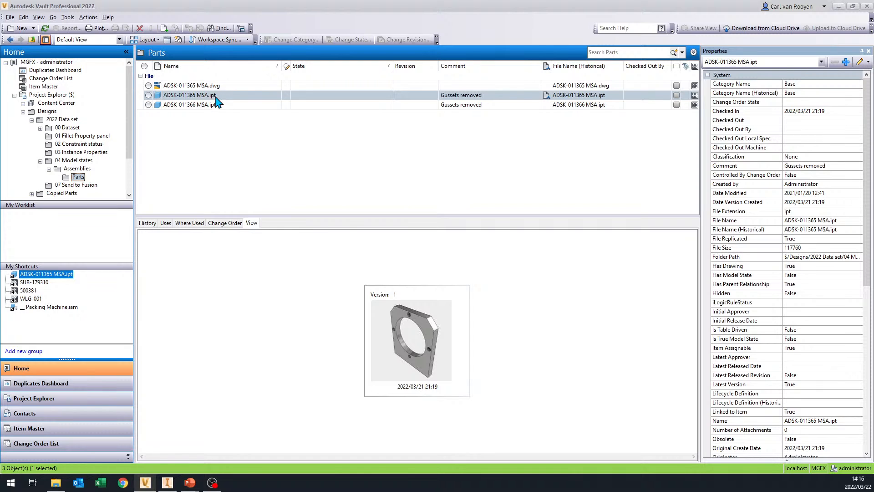
pyautogui.moveTo(695, 98)
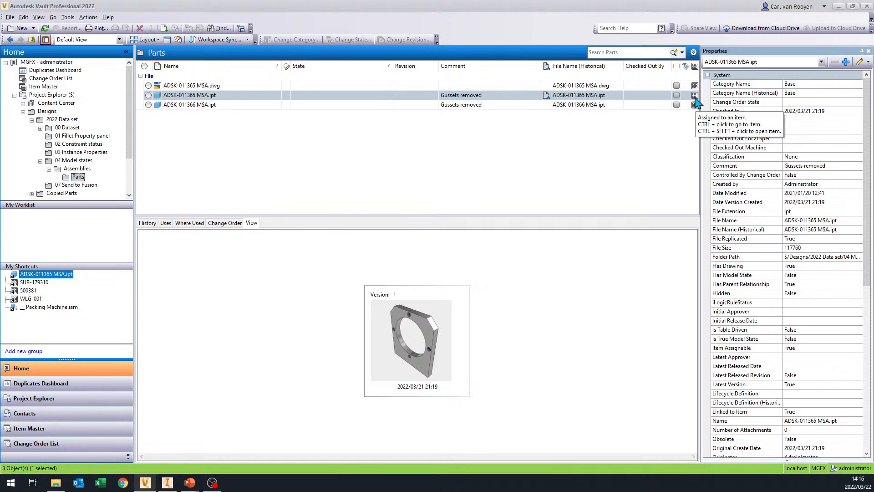
pyautogui.keyDown('ctrl'); pyautogui.click(695, 97); pyautogui.keyUp('ctrl')
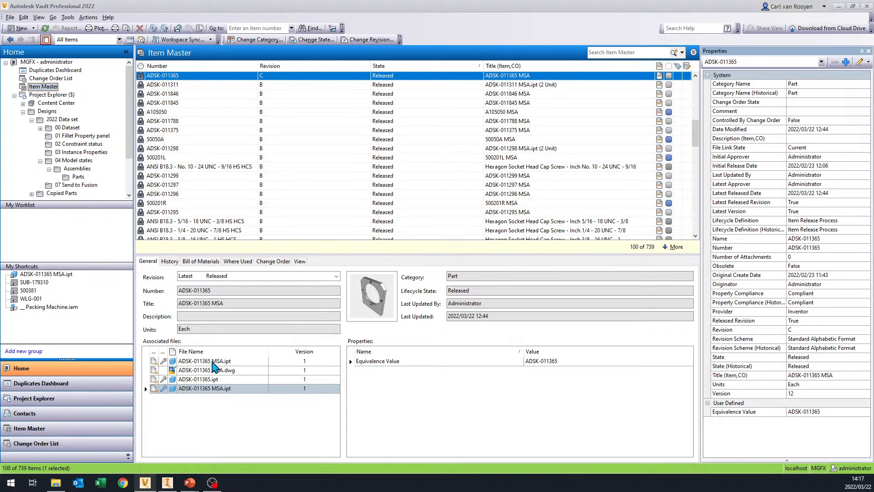
pyautogui.click(213, 361)
pyautogui.click(211, 389)
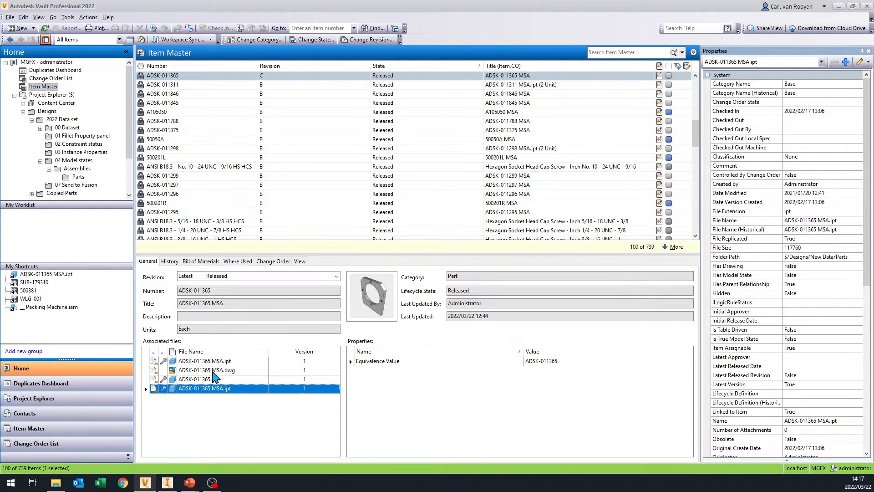
pyautogui.click(213, 371)
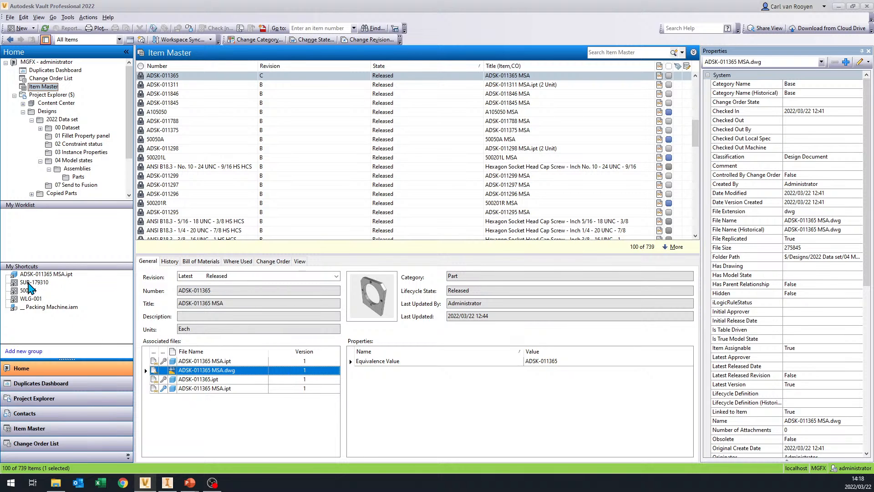
# - Open the shortcut to item SUB-179310 and review its multi-level bill of materials
pyautogui.click(29, 282)
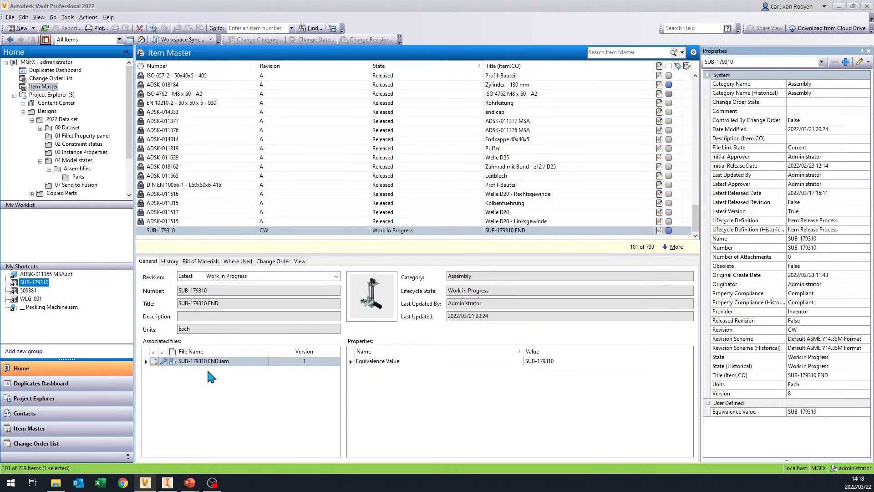
pyautogui.click(212, 261)
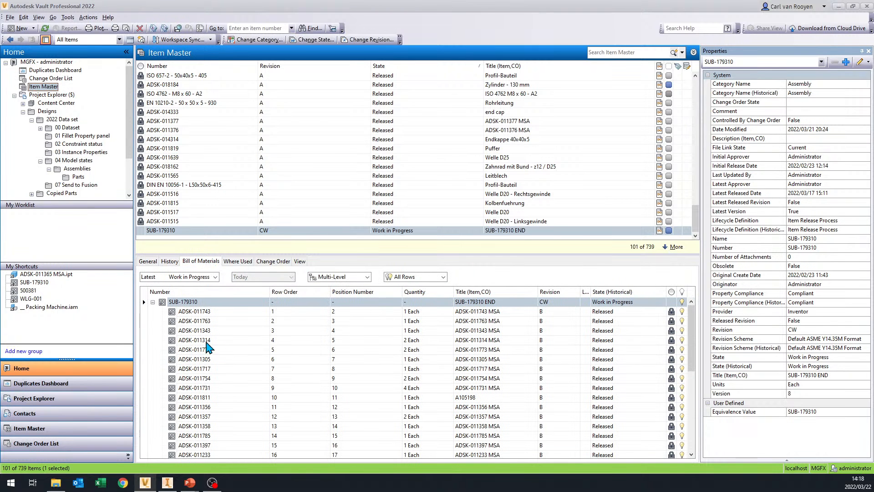
pyautogui.scroll(-6, 283, 339)
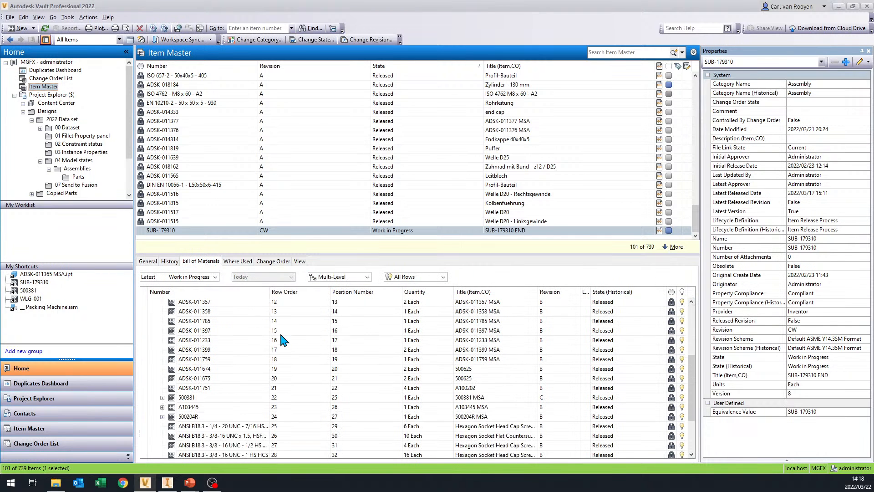
pyautogui.scroll(6, 284, 367)
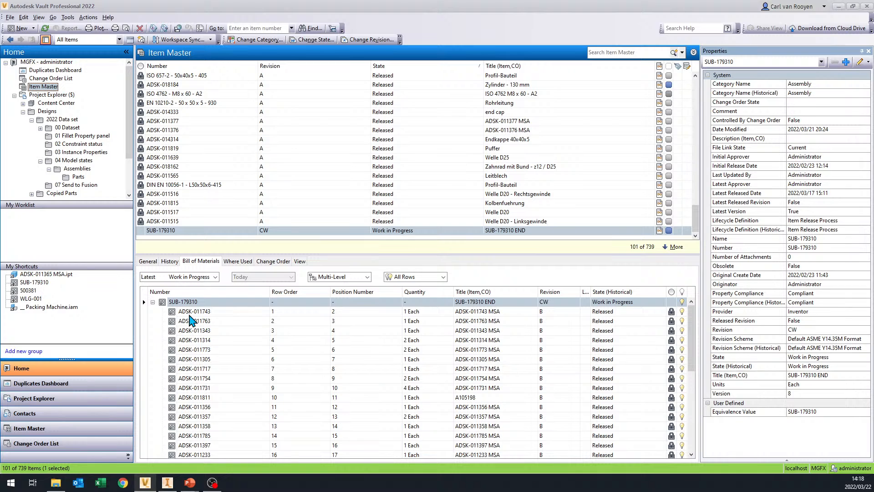
pyautogui.scroll(-6, 191, 320)
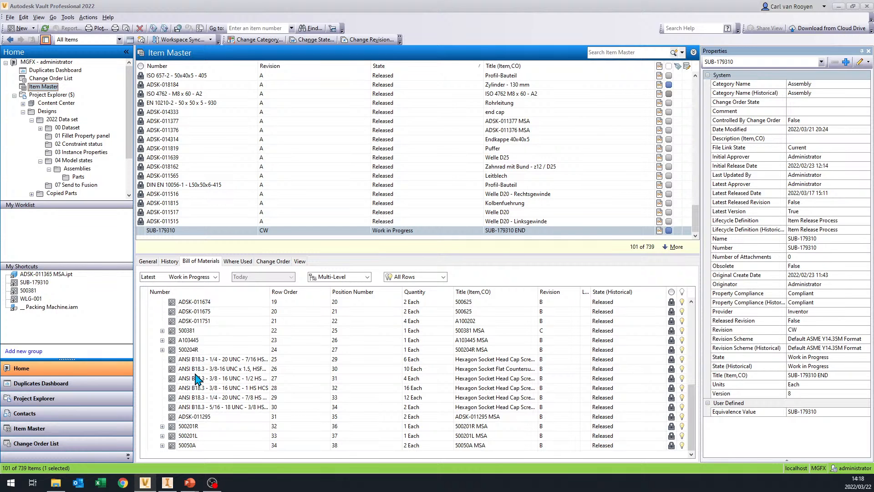
# - Open the Parts folder under 04 Model states in 2022 Data set and go from ADSK-011365 MSA.ipt to its assigned item
pyautogui.scroll(6, 197, 380)
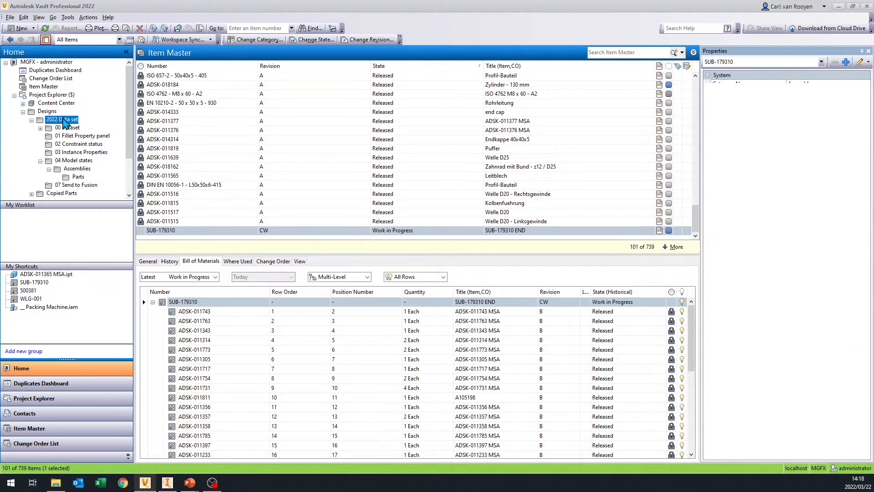
pyautogui.click(62, 120)
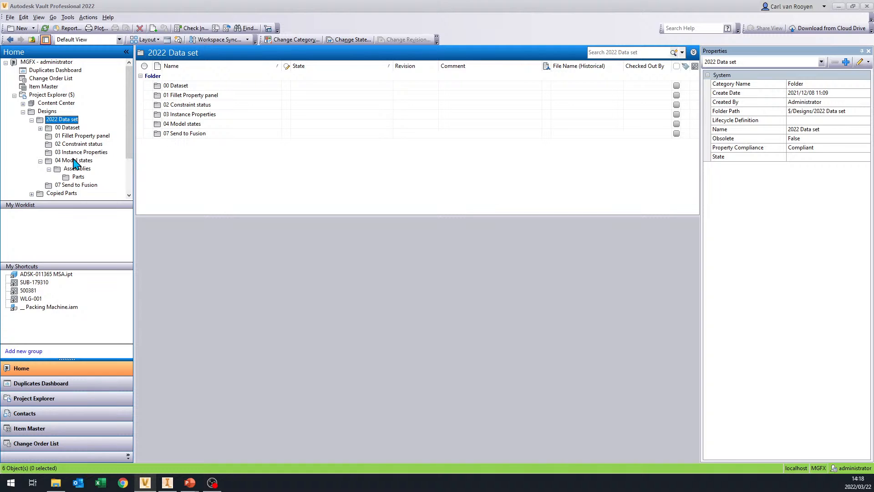
pyautogui.click(78, 177)
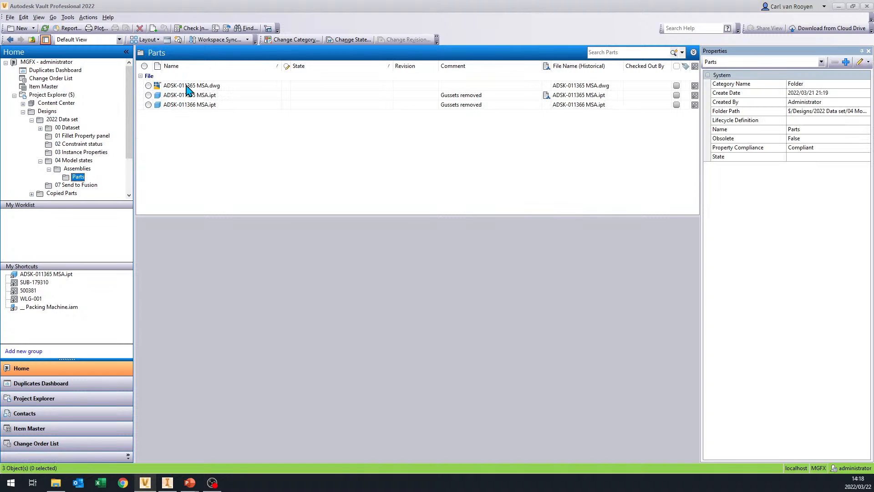
pyautogui.click(213, 95)
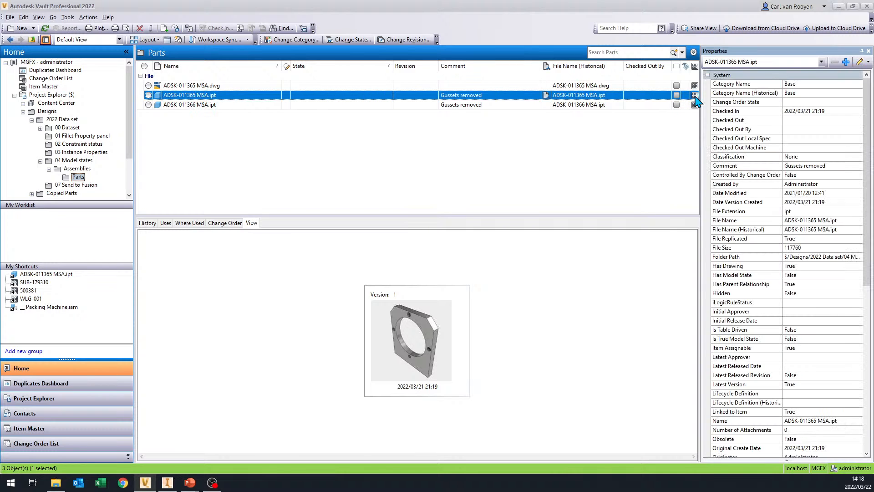
pyautogui.moveTo(695, 101)
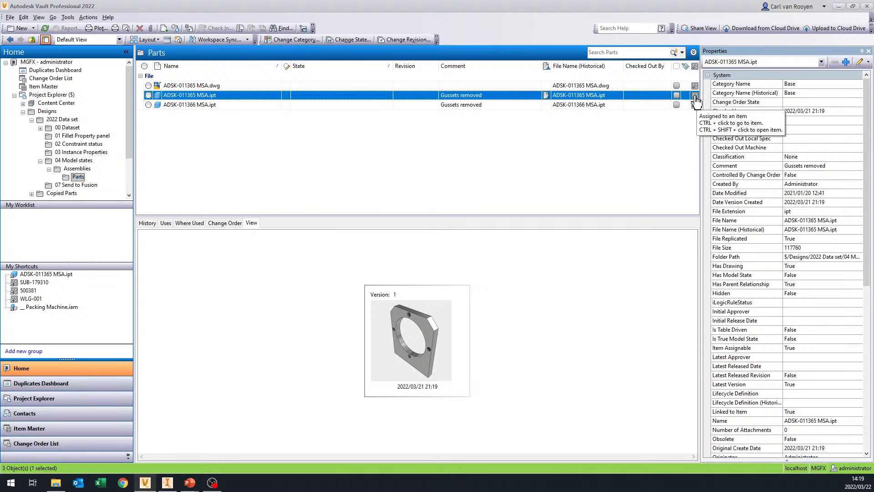
pyautogui.rightClick(216, 98)
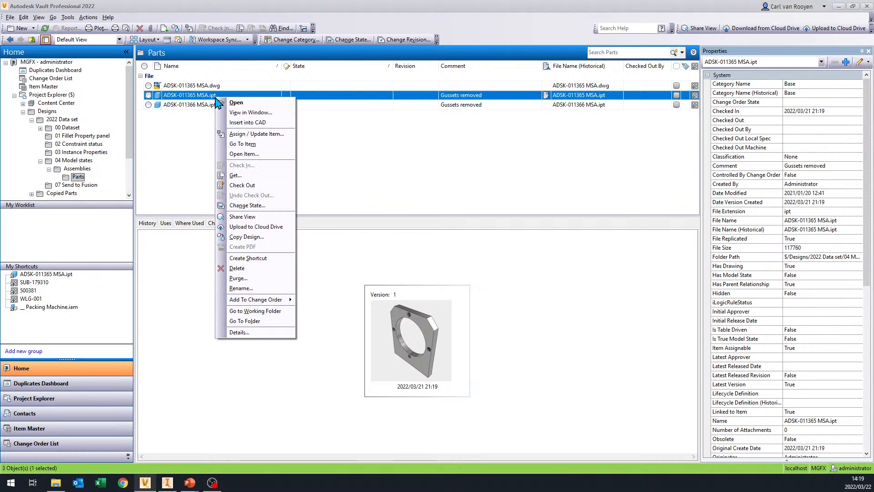
pyautogui.click(245, 145)
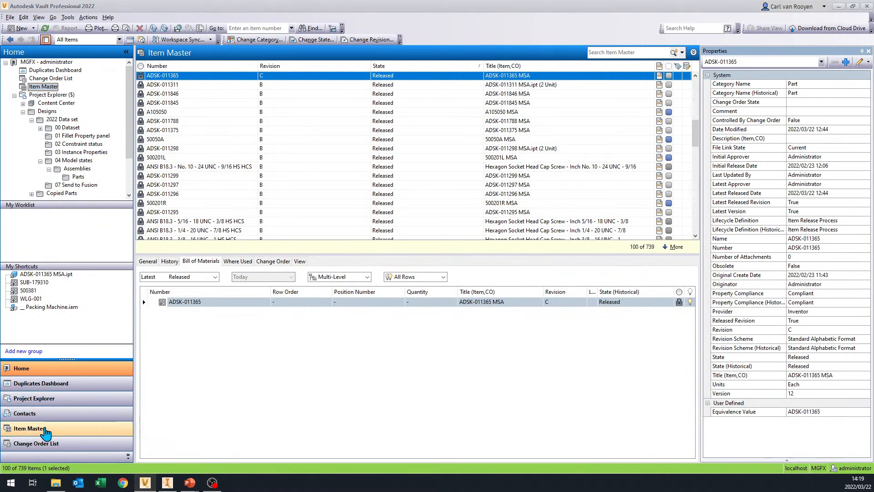
# - Switch to the dedicated Item Master view, browse its item list up to the first entries and return to the PowerPoint presentation
pyautogui.click(39, 432)
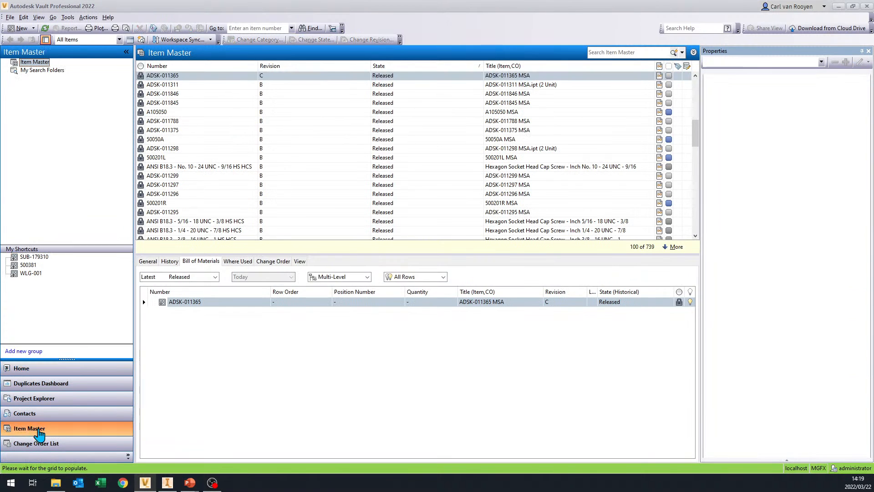
pyautogui.click(609, 52)
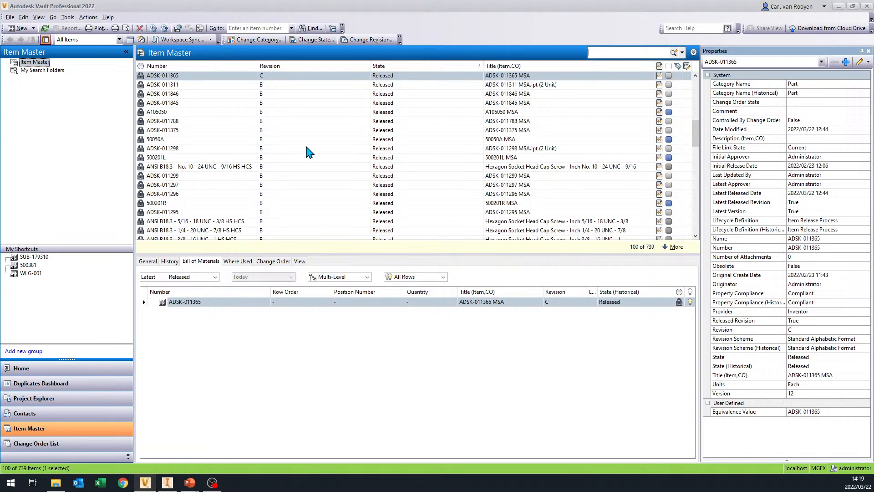
pyautogui.scroll(-4, 234, 194)
pyautogui.scroll(10, 234, 195)
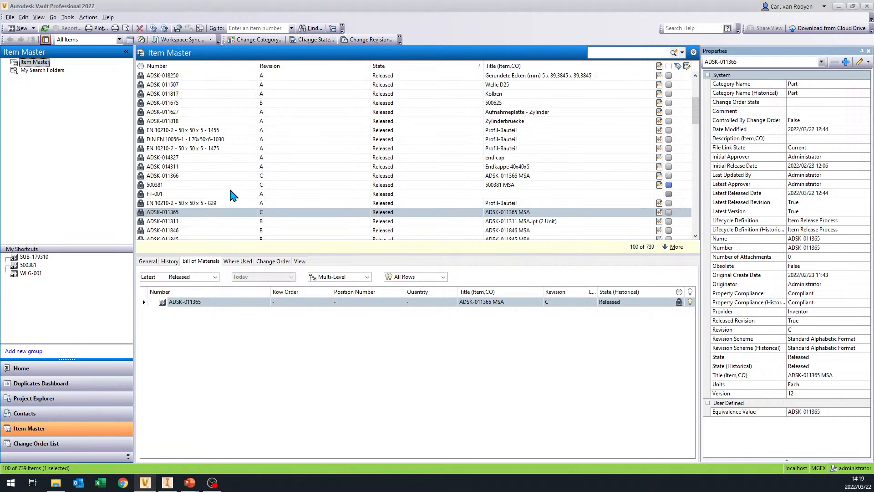
pyautogui.scroll(2, 233, 194)
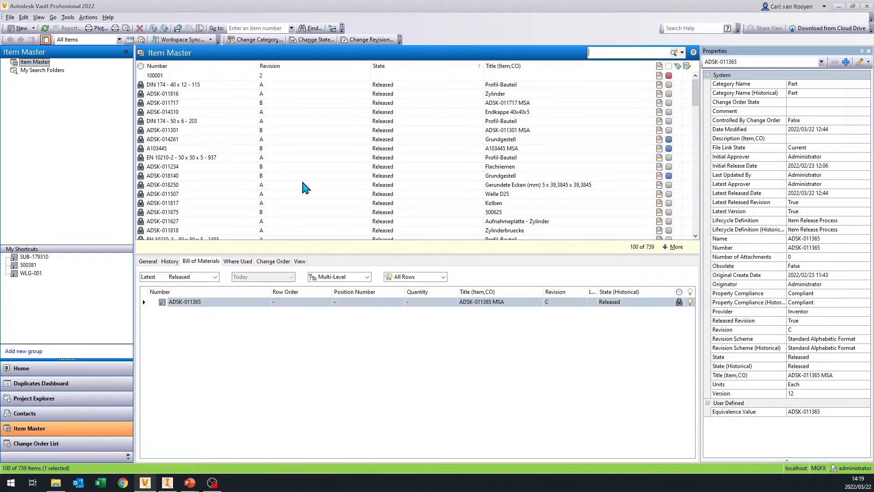
pyautogui.hotkey('alt', 'Tab')
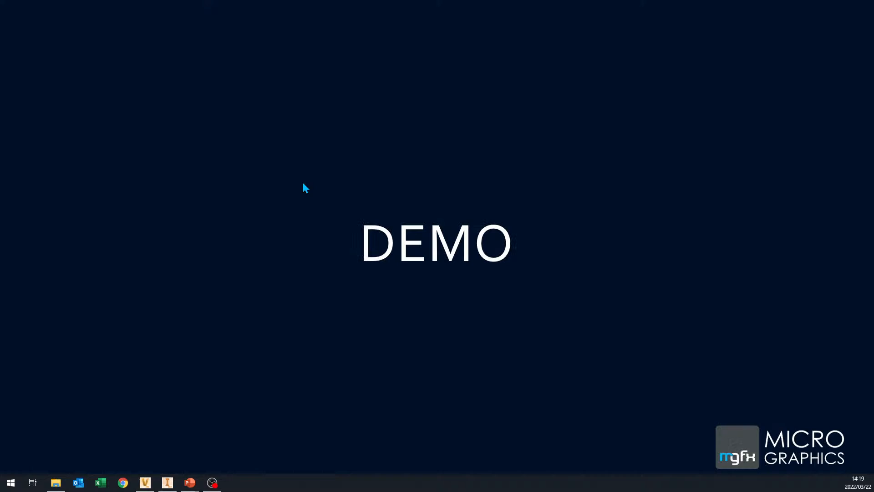
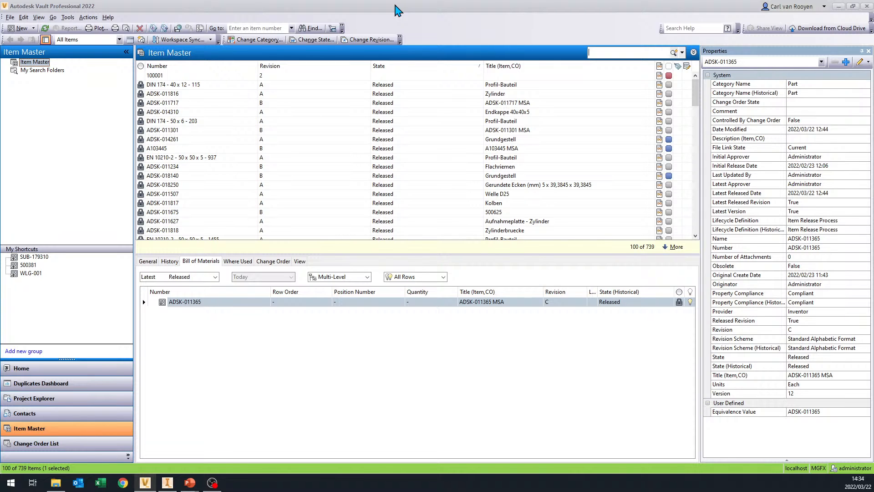
# - Check the item assignments of __ Packing Machine.iam in 2022 Data set's 00 Dataset folder and SUB-179310 END.iam in New Data
pyautogui.click(68, 399)
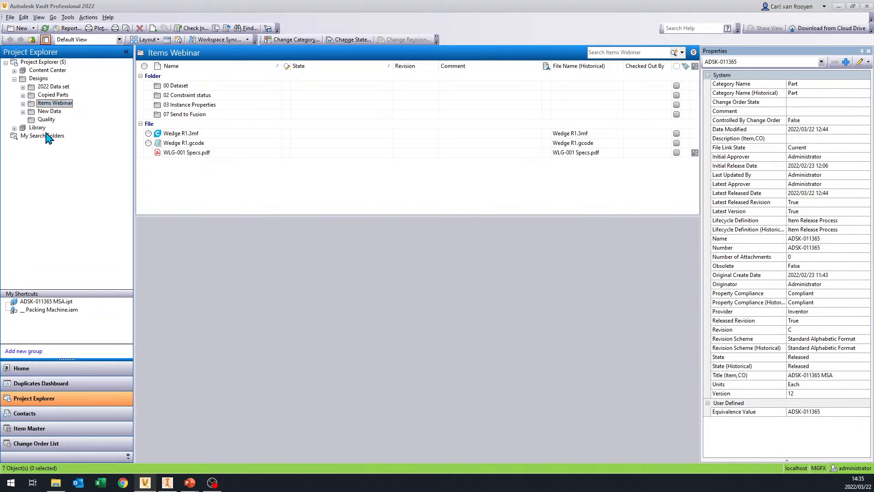
pyautogui.click(50, 111)
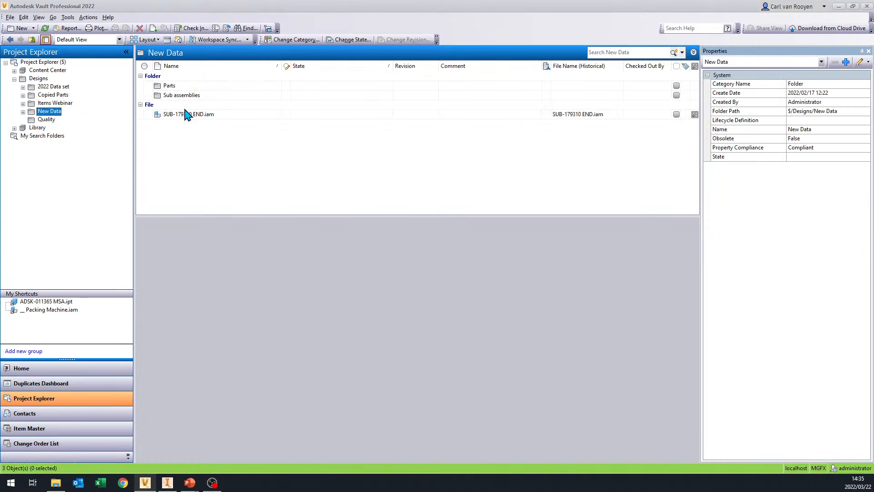
pyautogui.click(42, 87)
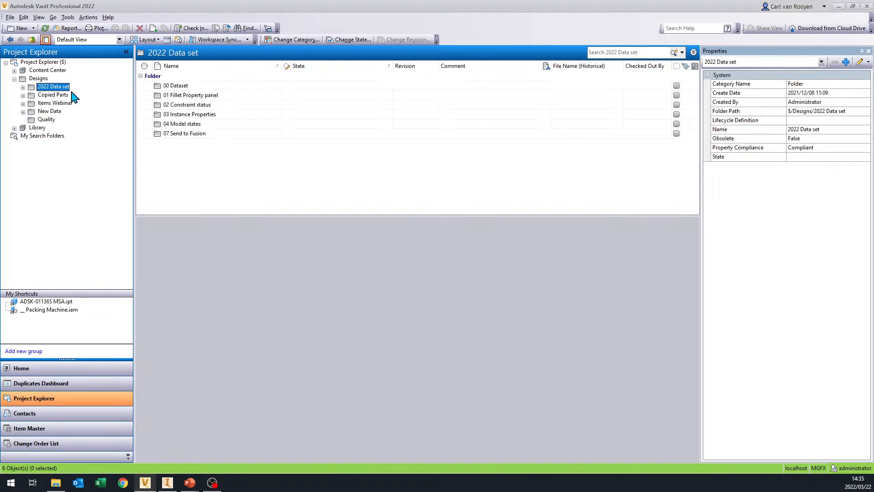
pyautogui.doubleClick(176, 86)
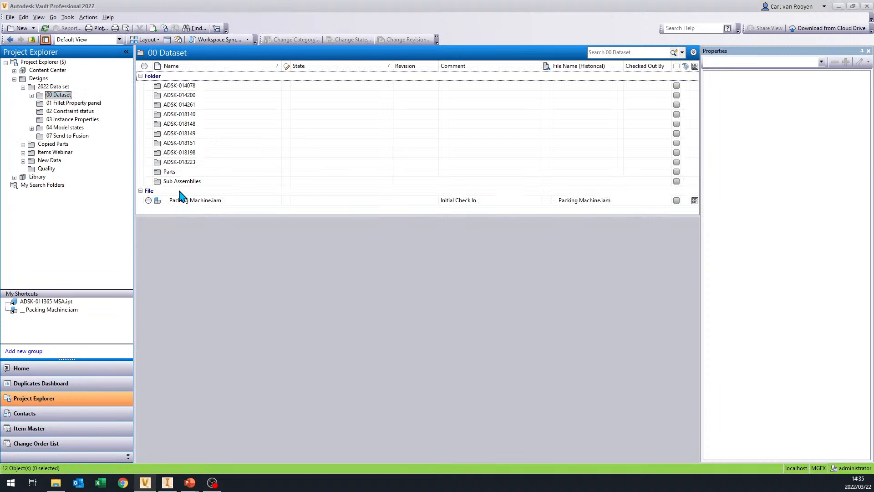
pyautogui.click(205, 201)
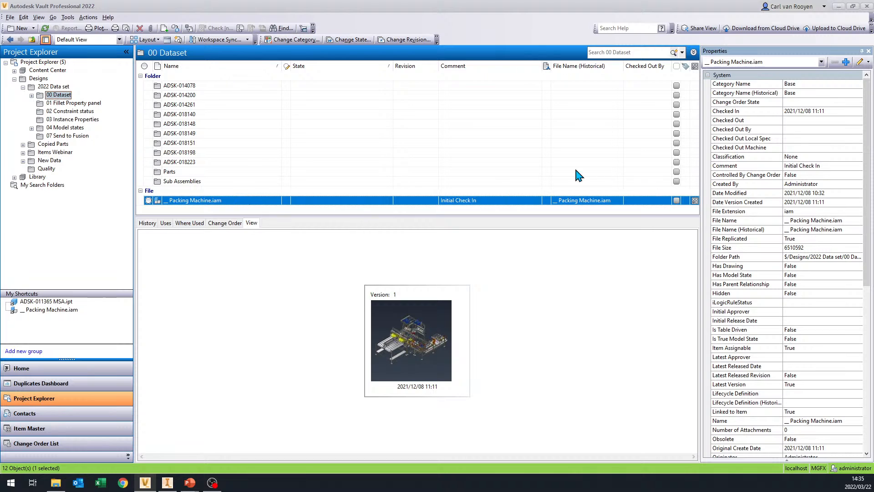
pyautogui.click(150, 224)
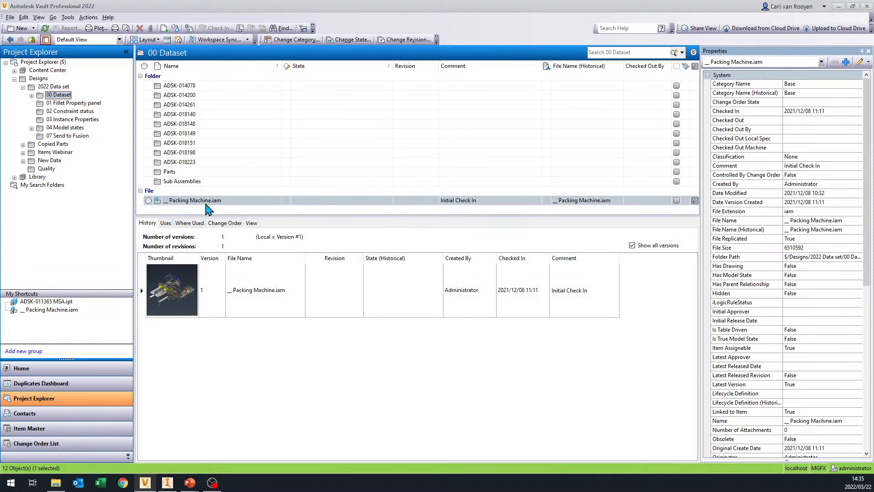
pyautogui.click(228, 202)
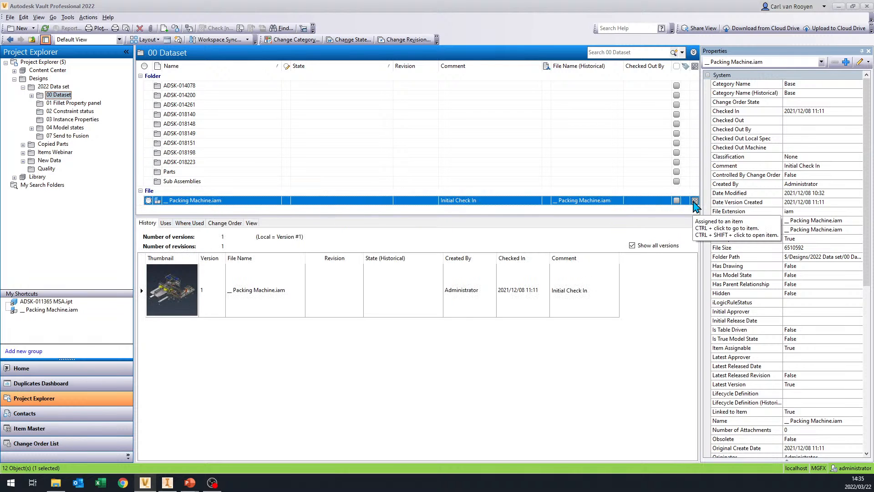
pyautogui.click(54, 161)
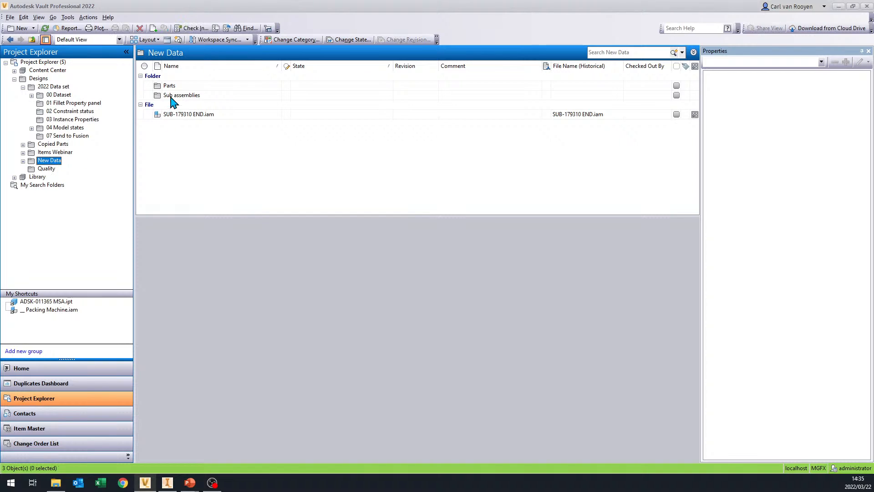
pyautogui.click(186, 115)
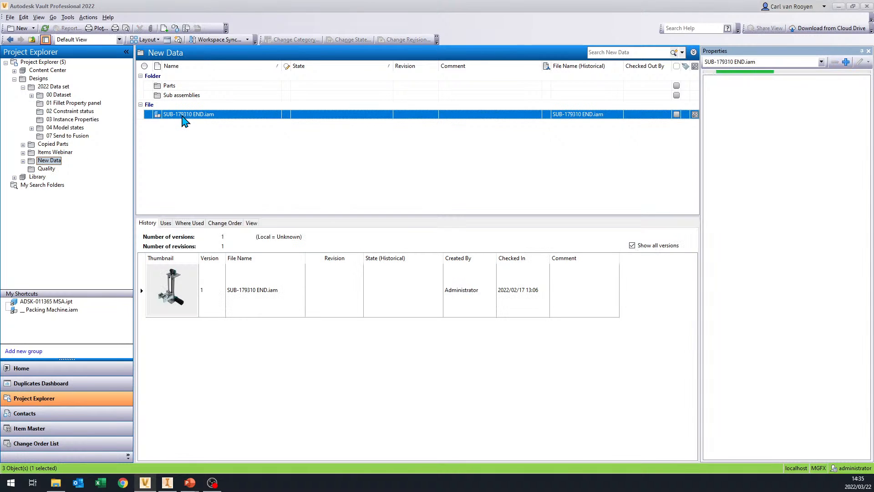
# - Open the 00 Dataset folder under Items Webinar, select MGFX__ Packing Machine.iam and check its item assignment
pyautogui.click(55, 152)
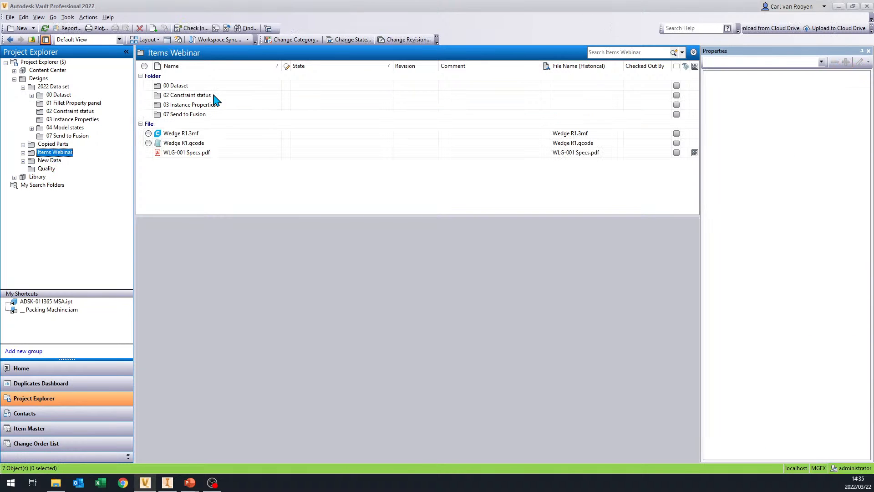
pyautogui.doubleClick(176, 85)
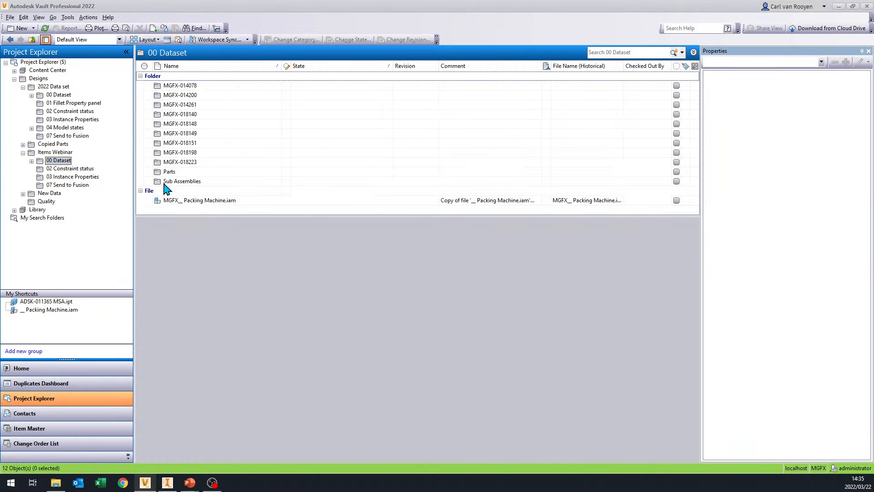
pyautogui.click(211, 201)
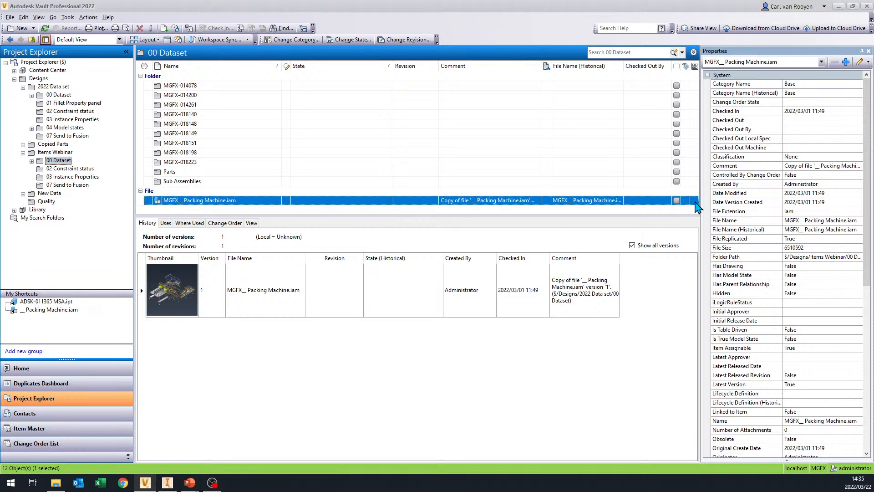
pyautogui.moveTo(695, 200)
pyautogui.rightClick(177, 205)
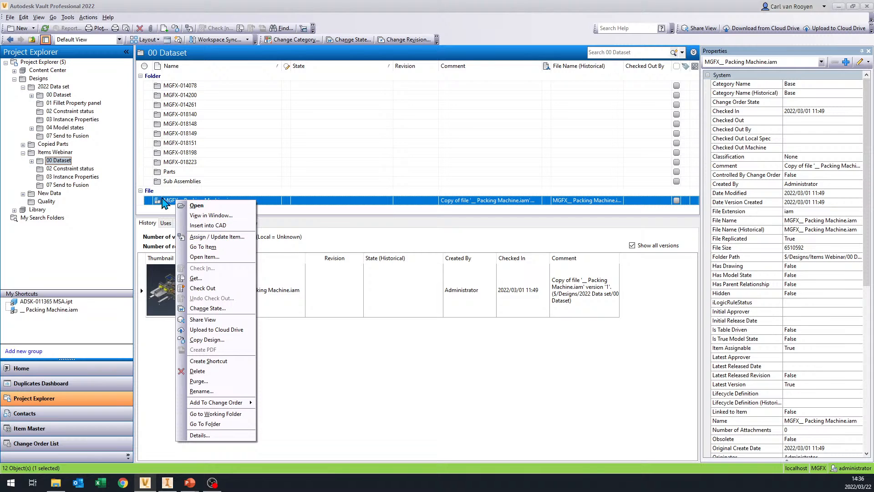
pyautogui.click(147, 209)
pyautogui.moveTo(189, 207)
pyautogui.mouseDown()
pyautogui.moveTo(145, 208)
pyautogui.moveTo(97, 191)
pyautogui.moveTo(75, 142)
pyautogui.moveTo(191, 218)
pyautogui.moveTo(195, 201)
pyautogui.moveTo(116, 261)
pyautogui.moveTo(56, 358)
pyautogui.moveTo(39, 416)
pyautogui.moveTo(32, 382)
pyautogui.moveTo(29, 434)
pyautogui.moveTo(54, 106)
pyautogui.moveTo(43, 64)
pyautogui.moveTo(198, 214)
pyautogui.mouseUp()
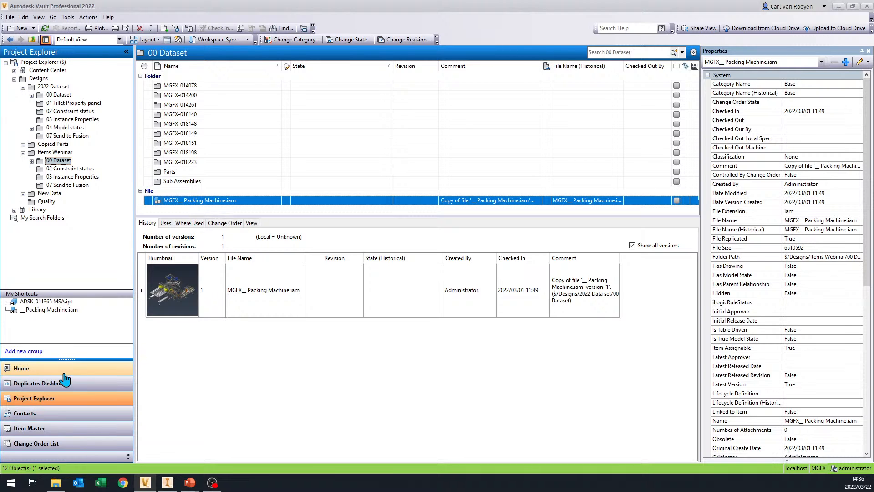
# - From the Home view, assign an item to MGFX__ Packing Machine.iam and reposition the opened item window over the file list
pyautogui.click(50, 370)
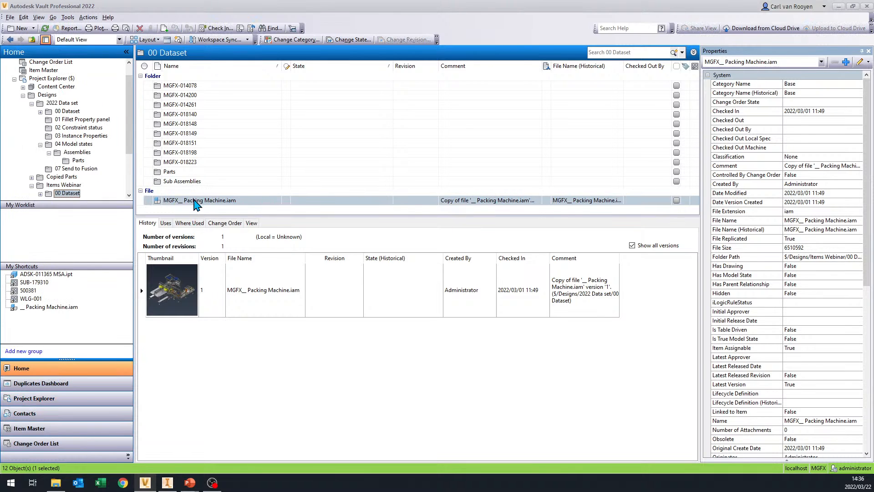
pyautogui.moveTo(200, 202); pyautogui.dragTo(226, 203)
pyautogui.rightClick(228, 200)
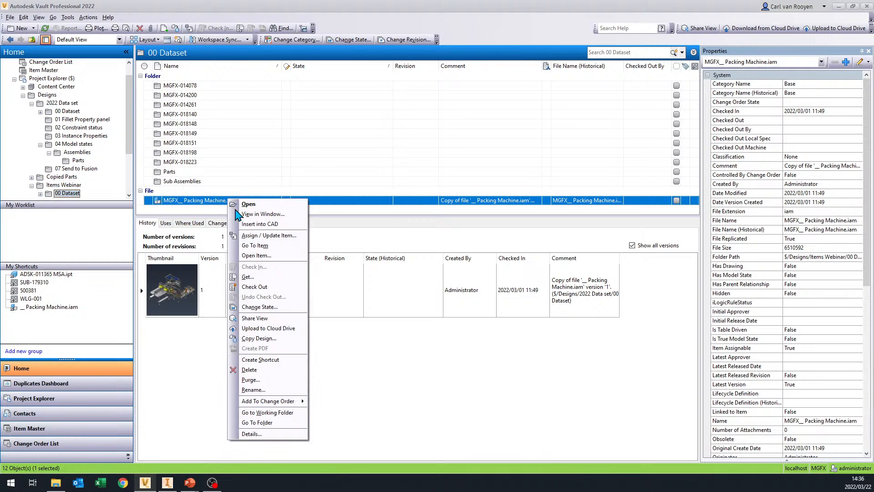
pyautogui.click(269, 236)
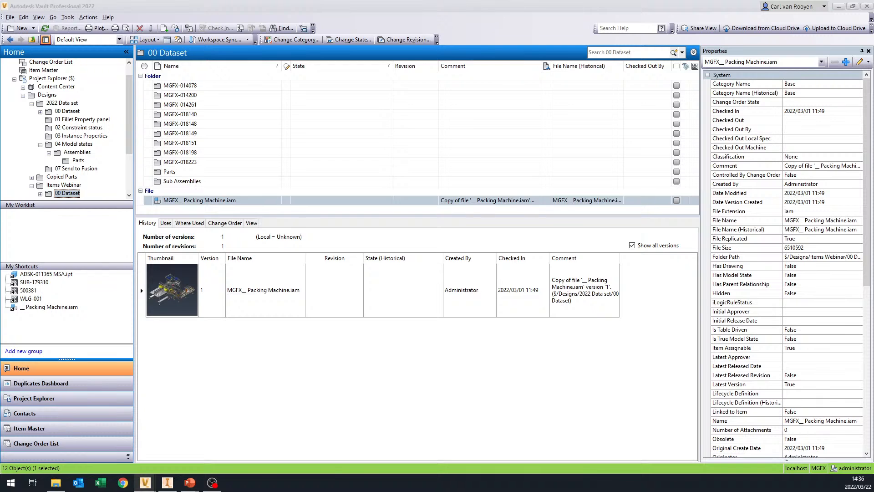
pyautogui.moveTo(873, 15); pyautogui.dragTo(576, 90)
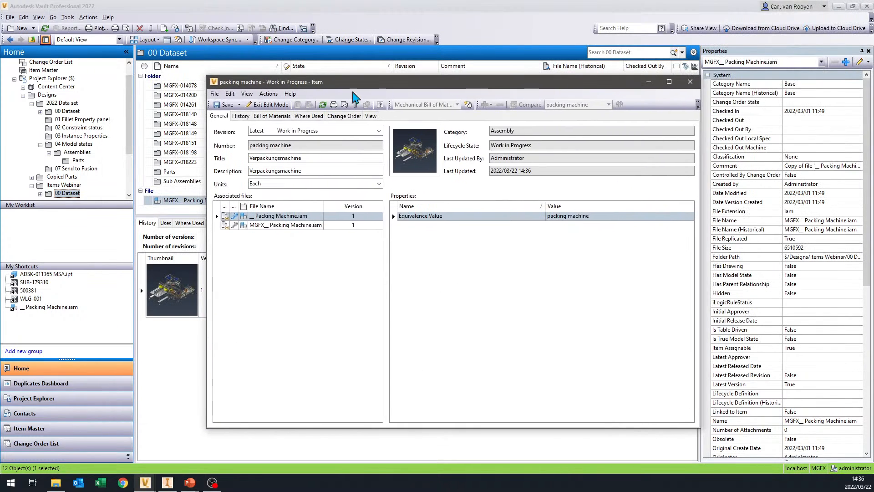
pyautogui.moveTo(333, 82); pyautogui.dragTo(343, 88)
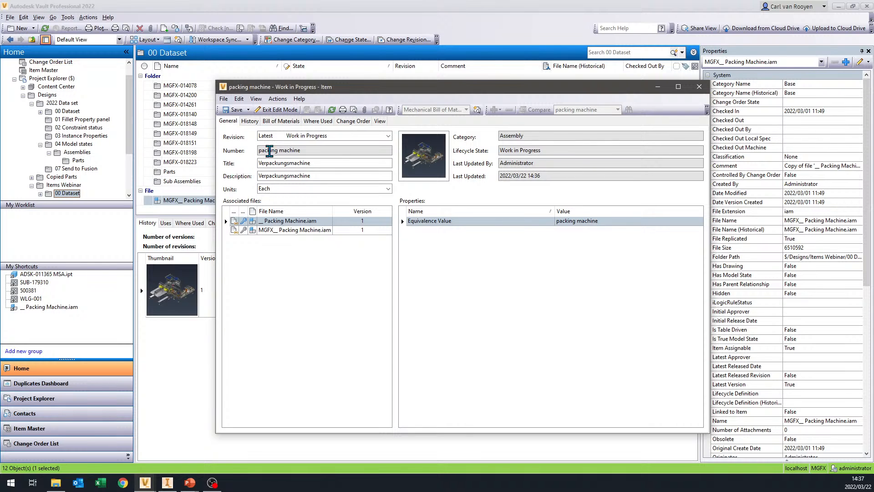
# - Change the packing machine item's number to MGFX_packing machine using the Mapped numbering scheme
pyautogui.moveTo(258, 151); pyautogui.dragTo(312, 150)
pyautogui.click(257, 100)
pyautogui.moveTo(277, 100)
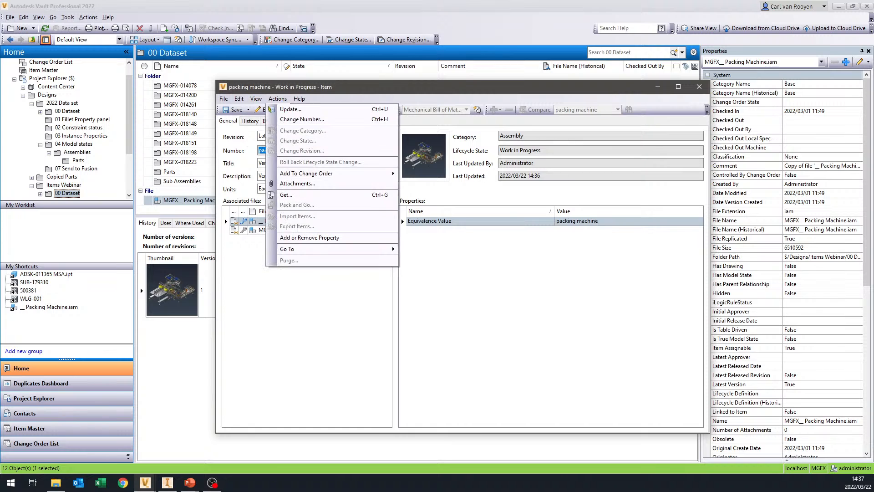
pyautogui.click(300, 120)
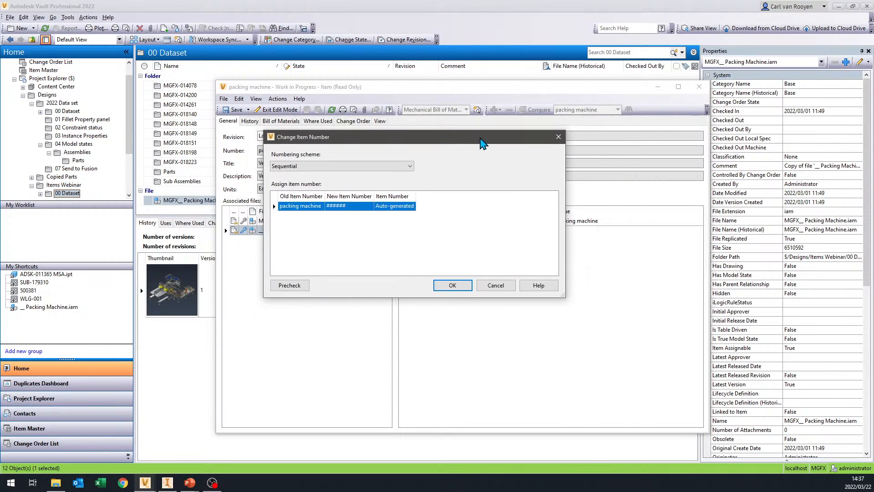
pyautogui.click(318, 162)
pyautogui.click(300, 177)
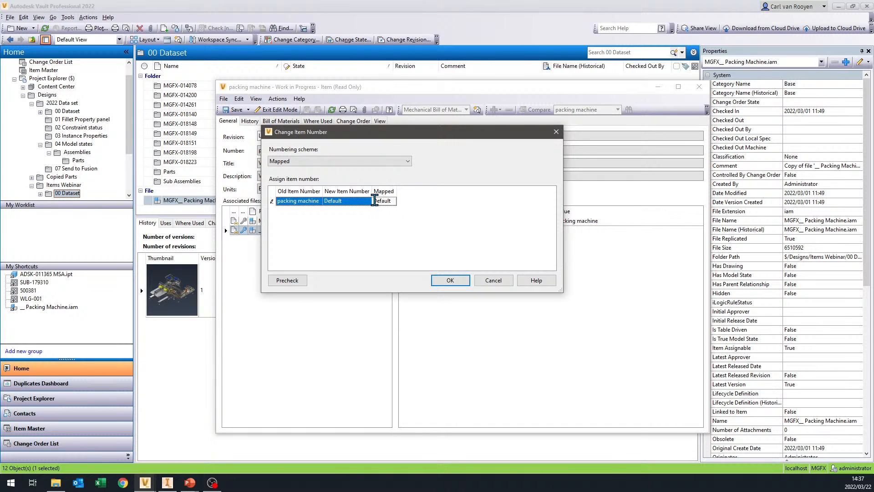
pyautogui.moveTo(389, 128); pyautogui.dragTo(566, 119)
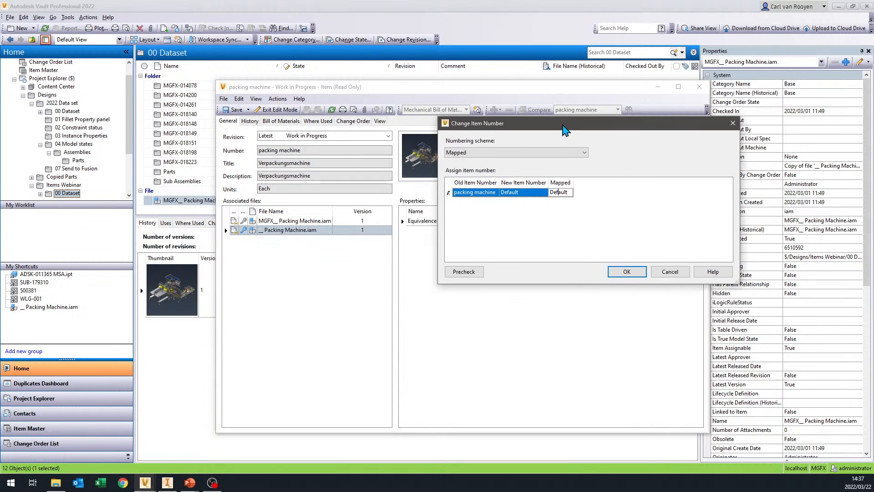
pyautogui.click(551, 192)
pyautogui.write('M')
pyautogui.hotkey('ctrl', 'v')
pyautogui.press('End')
pyautogui.click(630, 272)
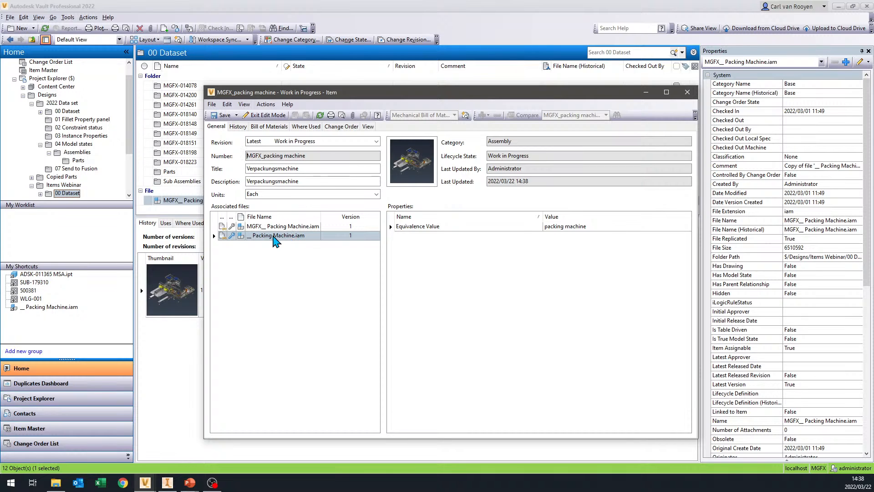
# - Remove the association to __ Packing Machine.iam from the item, leaving MGFX__ Packing Machine.iam as its associated file
pyautogui.rightClick(272, 236)
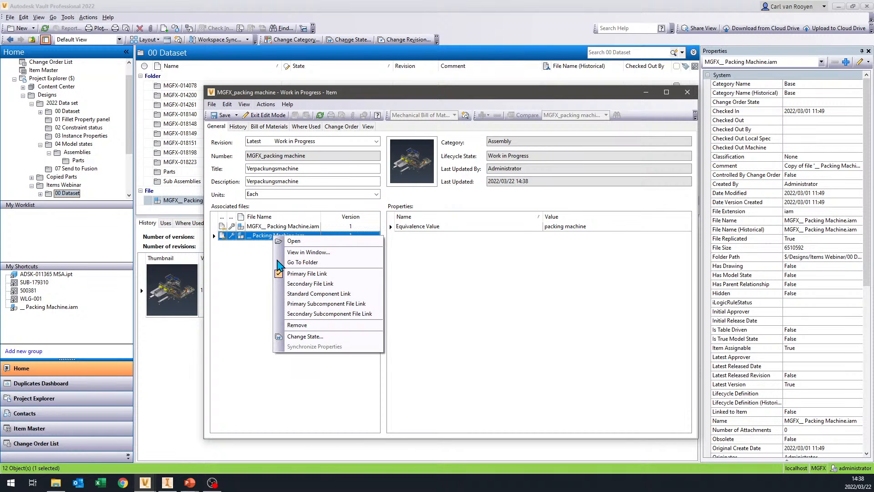
pyautogui.click(302, 324)
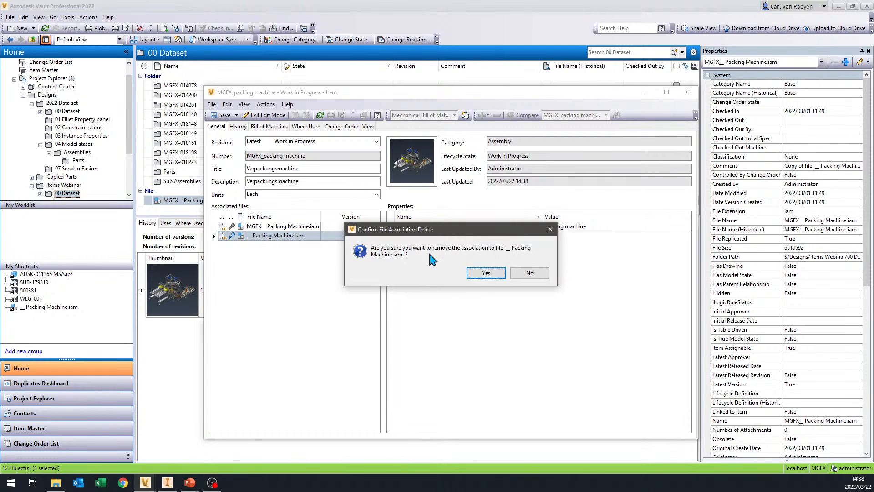
pyautogui.click(485, 273)
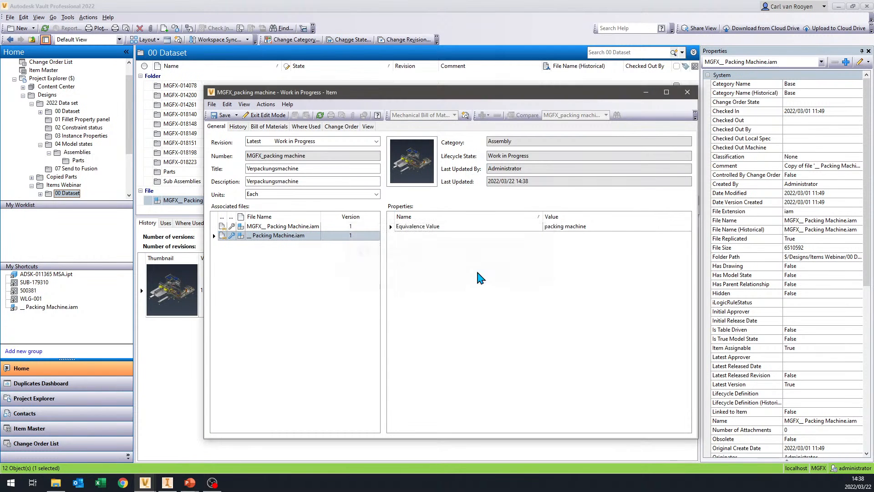
pyautogui.click(286, 226)
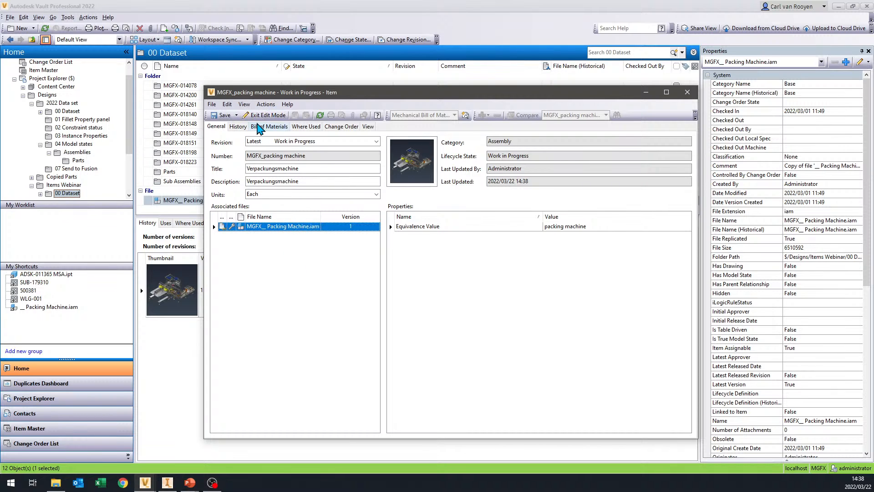
# - Review the item's multi-level bill of materials, including the ADSK-018182 components, and compare it with the item's general details
pyautogui.click(278, 126)
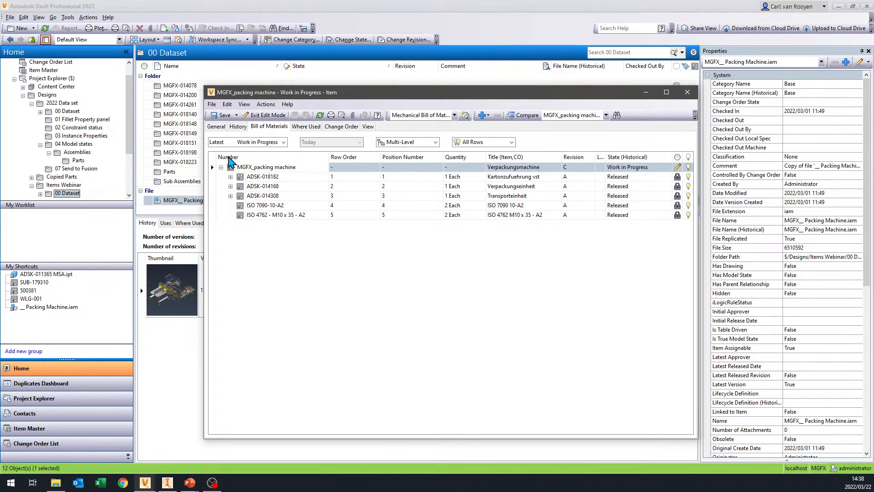
pyautogui.click(220, 129)
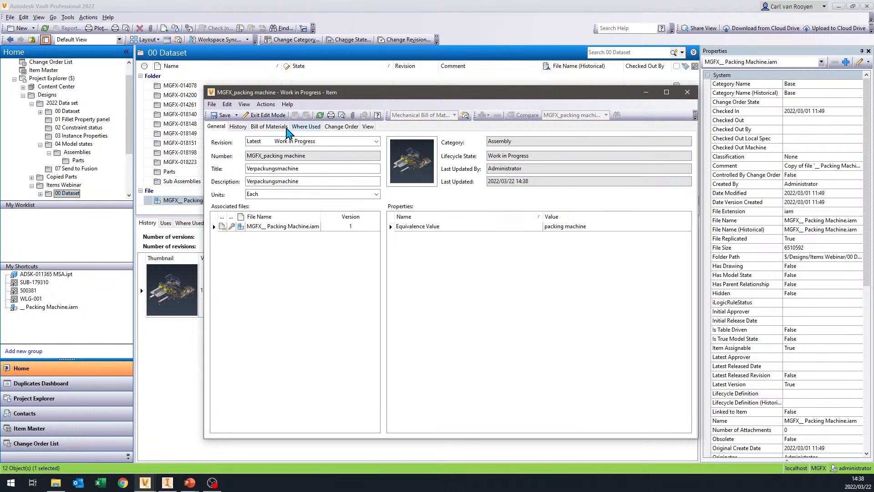
pyautogui.click(279, 127)
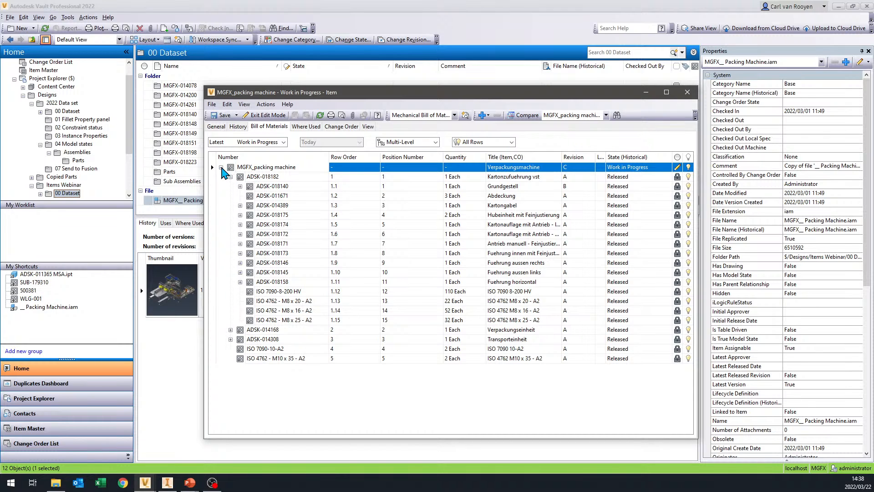
pyautogui.click(221, 167)
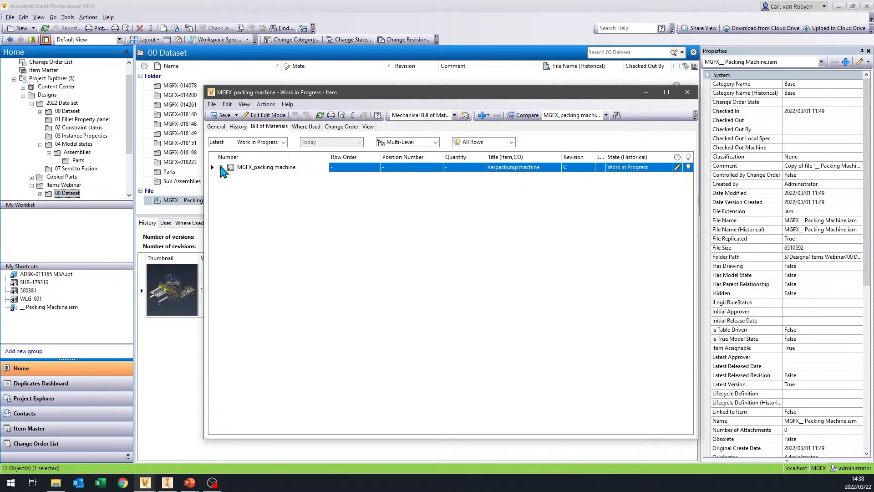
pyautogui.click(218, 127)
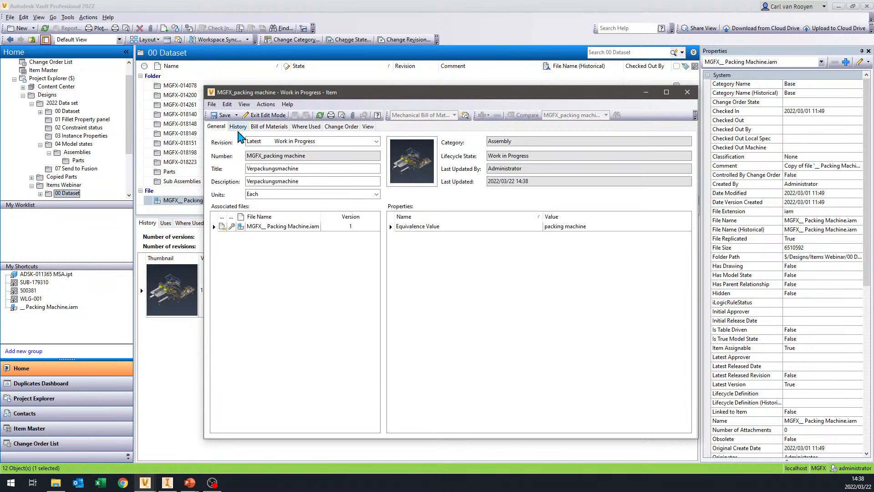
pyautogui.click(269, 126)
pyautogui.click(221, 168)
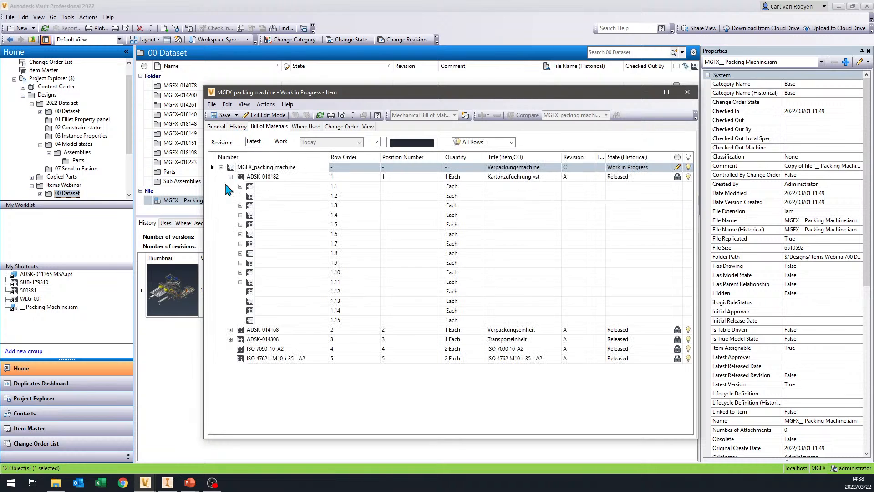
pyautogui.click(230, 177)
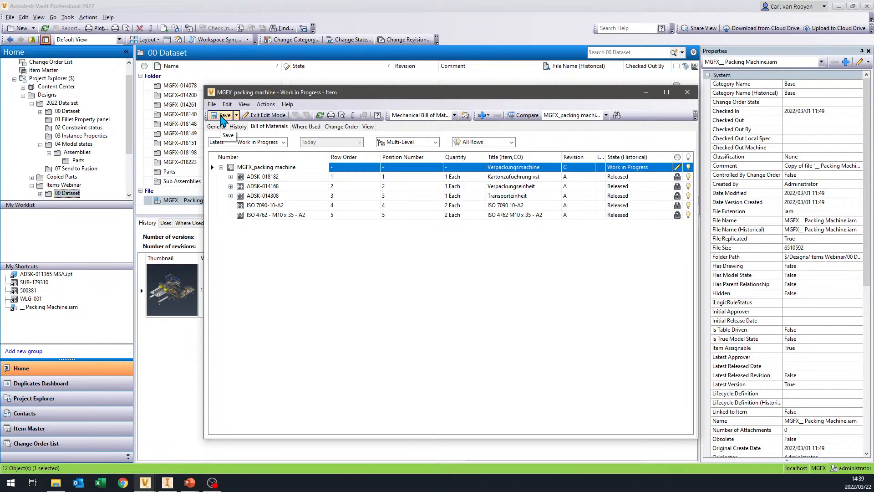
# - Save the MGFX_packing machine item with its corrected file association and return to its general details
pyautogui.click(225, 119)
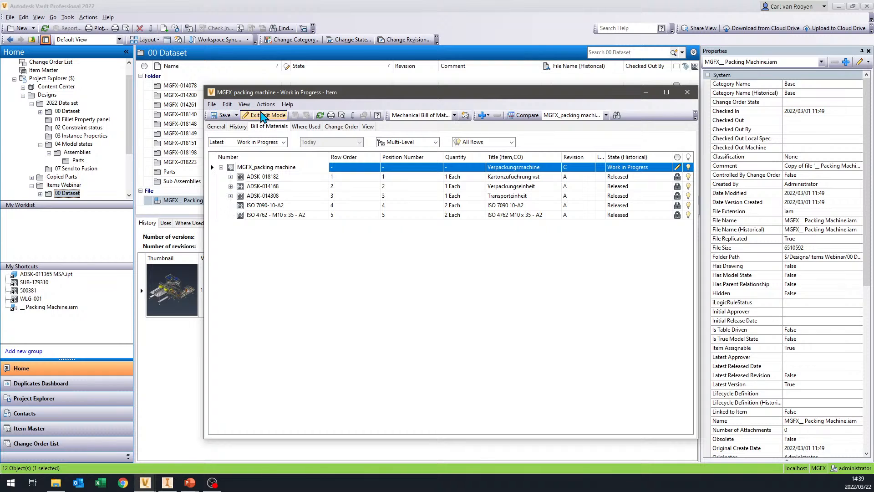
pyautogui.click(215, 126)
pyautogui.click(223, 115)
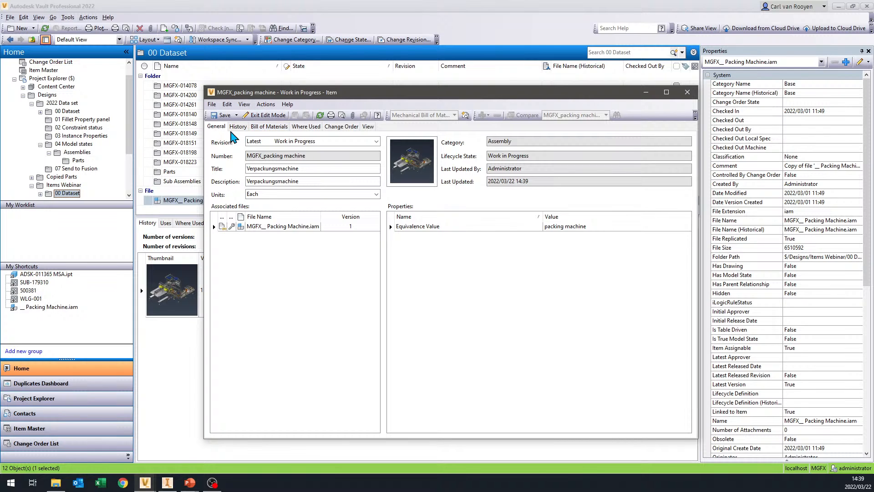
# - Recheck the saved item's bill of materials, expanding and collapsing ADSK-018182, and close the item window
pyautogui.click(273, 129)
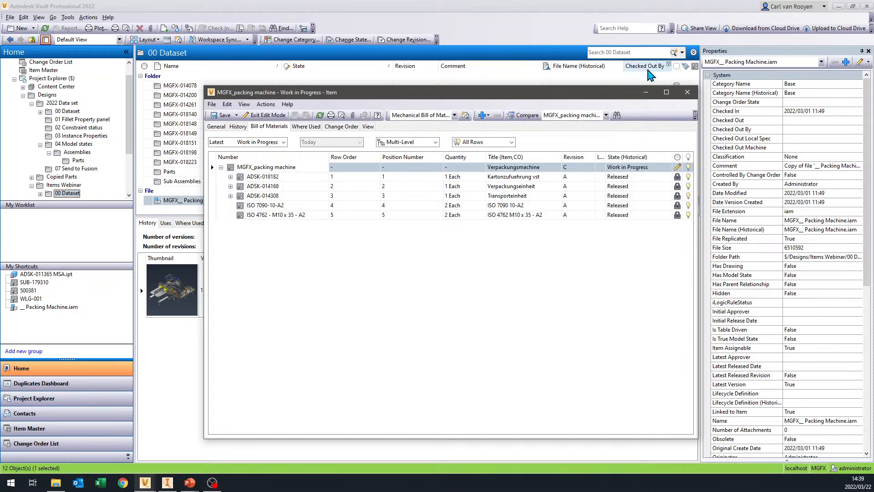
pyautogui.moveTo(576, 97); pyautogui.dragTo(556, 91)
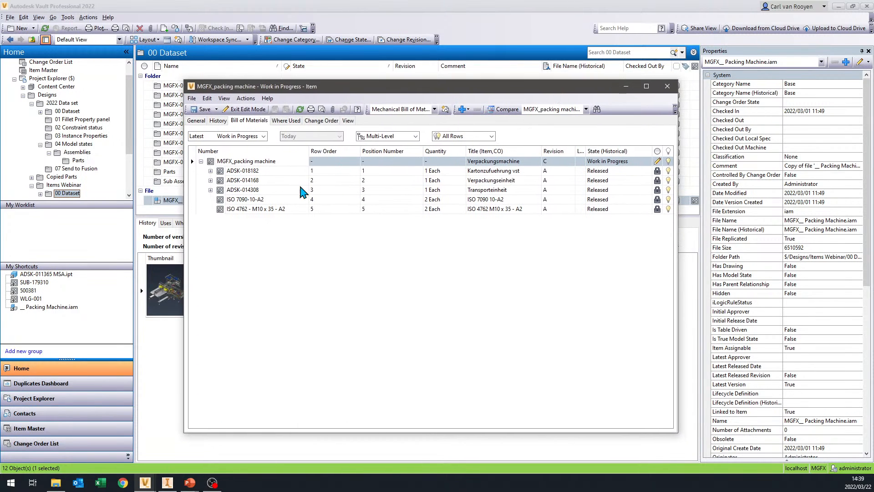
pyautogui.click(211, 171)
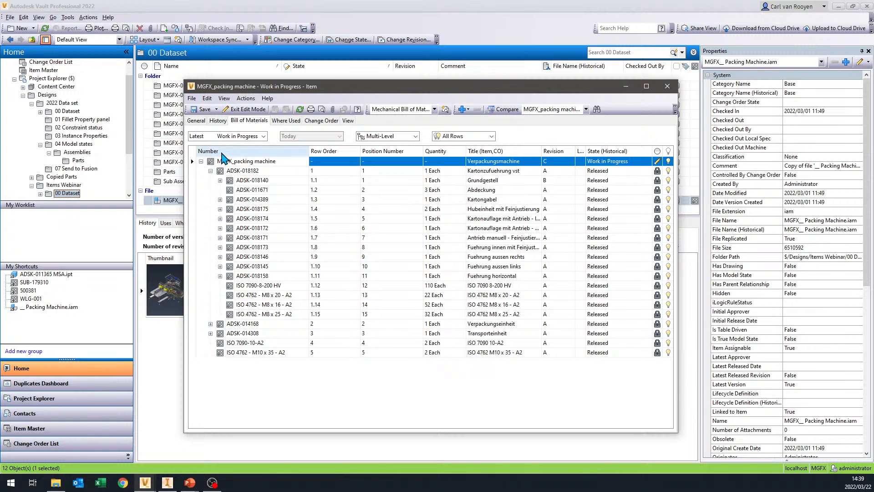
pyautogui.click(211, 170)
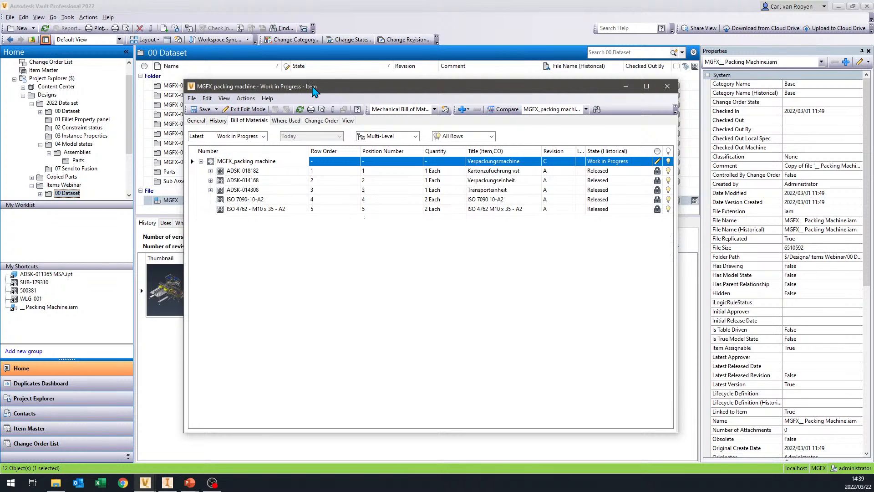
pyautogui.moveTo(313, 88); pyautogui.dragTo(307, 82)
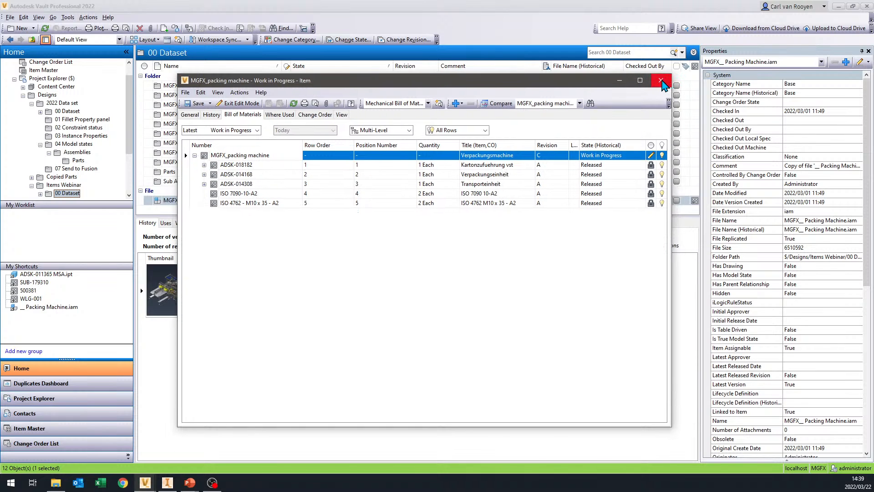
pyautogui.click(662, 80)
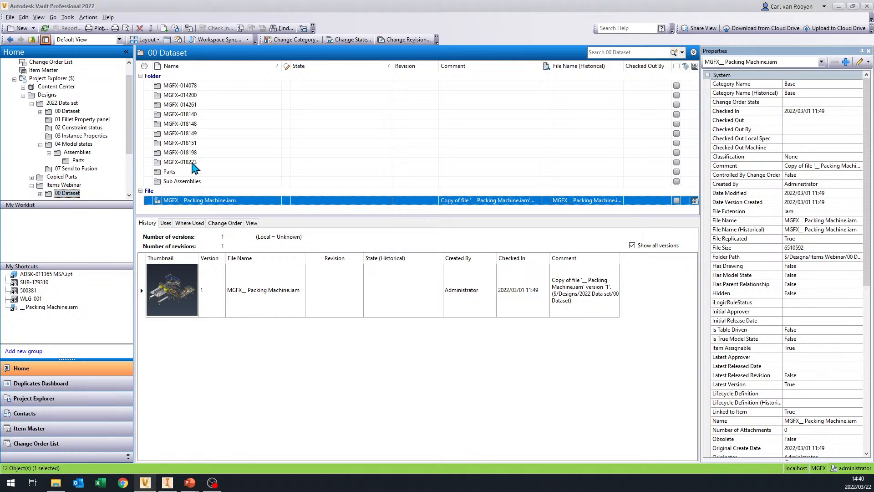
# - In the Items Webinar folder under Designs, assign an item to the file Wedge R1.3mf
pyautogui.click(76, 161)
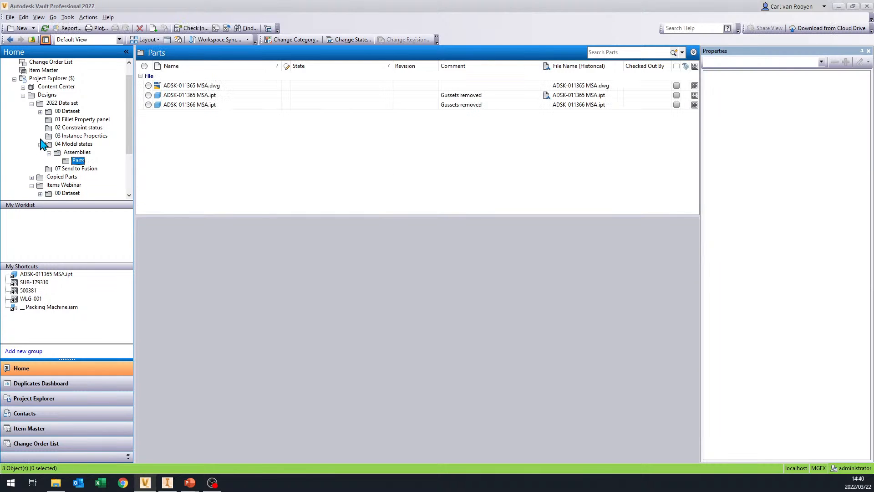
pyautogui.click(31, 104)
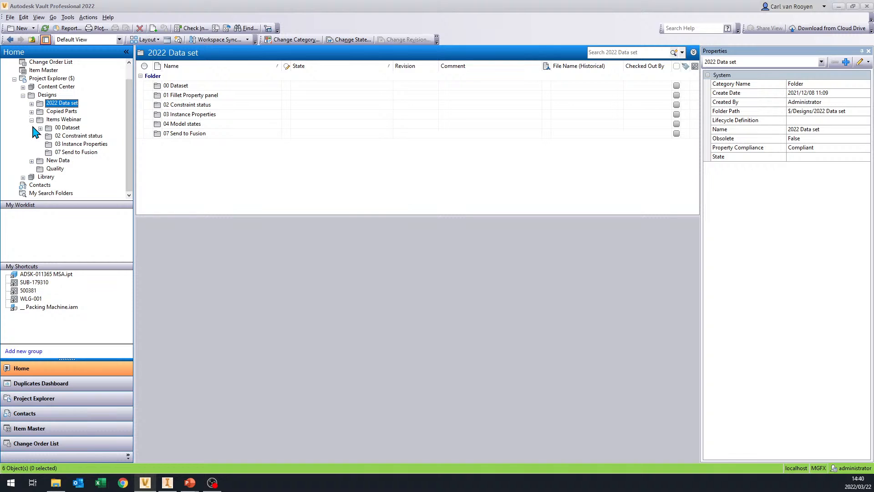
pyautogui.click(63, 119)
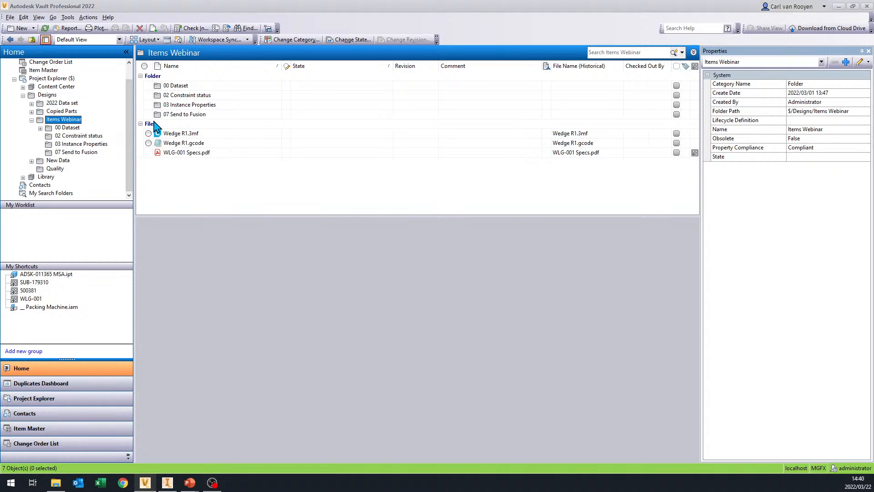
pyautogui.rightClick(196, 136)
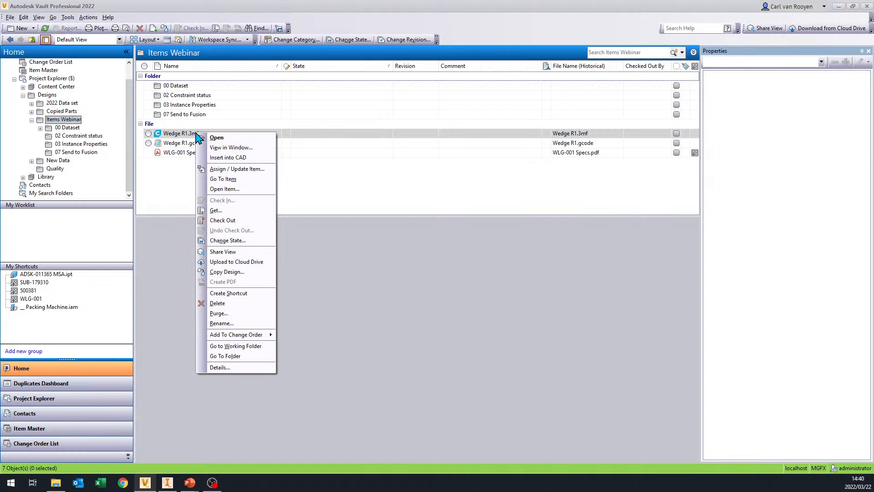
pyautogui.click(212, 136)
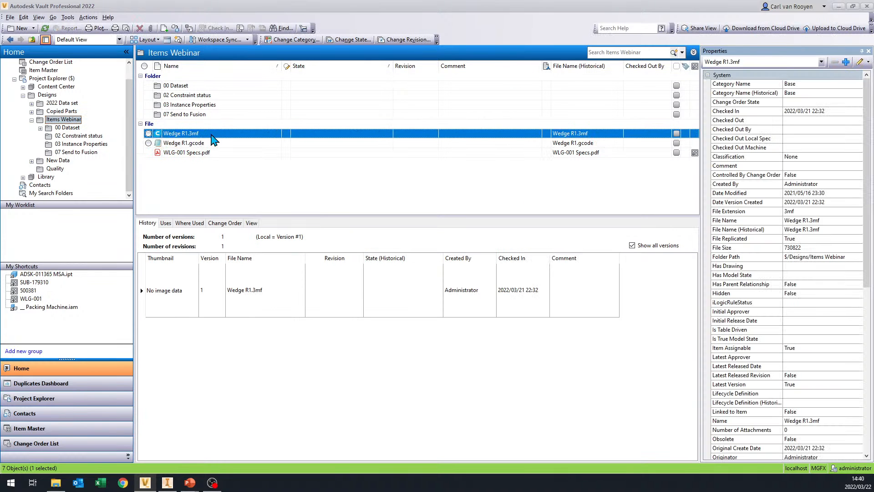
pyautogui.rightClick(194, 136)
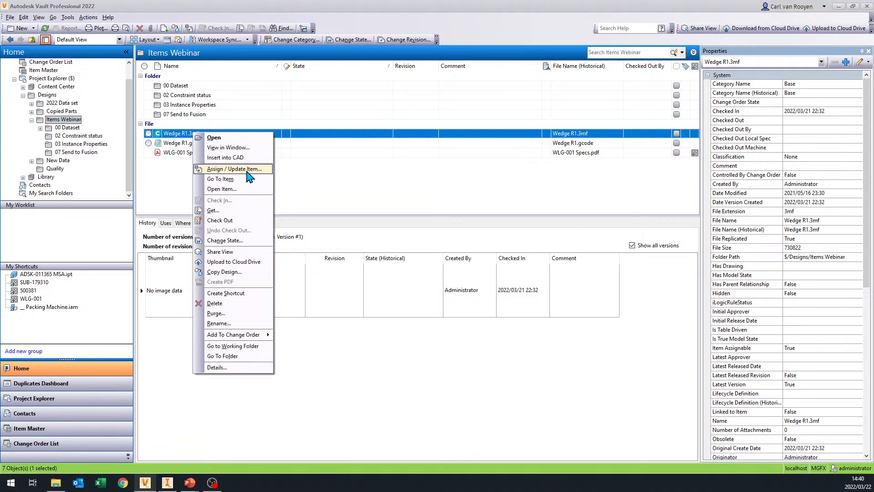
pyautogui.click(249, 171)
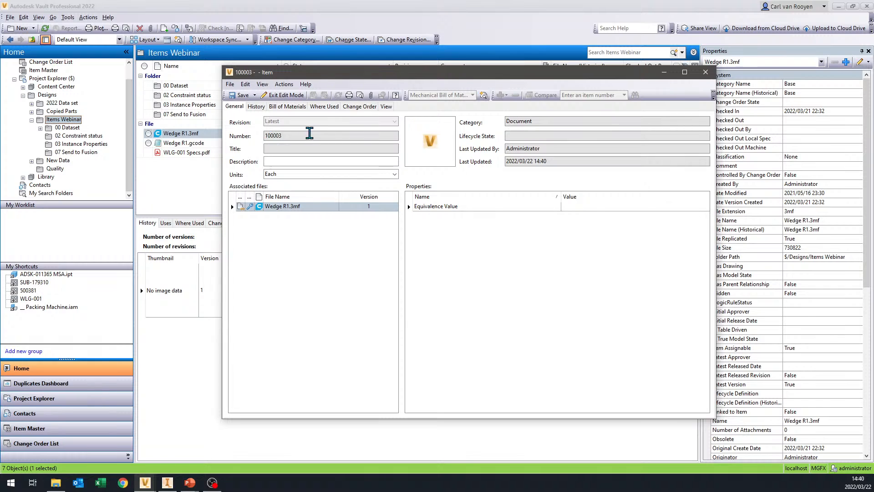
# - Change the new wedge item's number to 3DP-001 using the Mapped numbering scheme
pyautogui.click(246, 84)
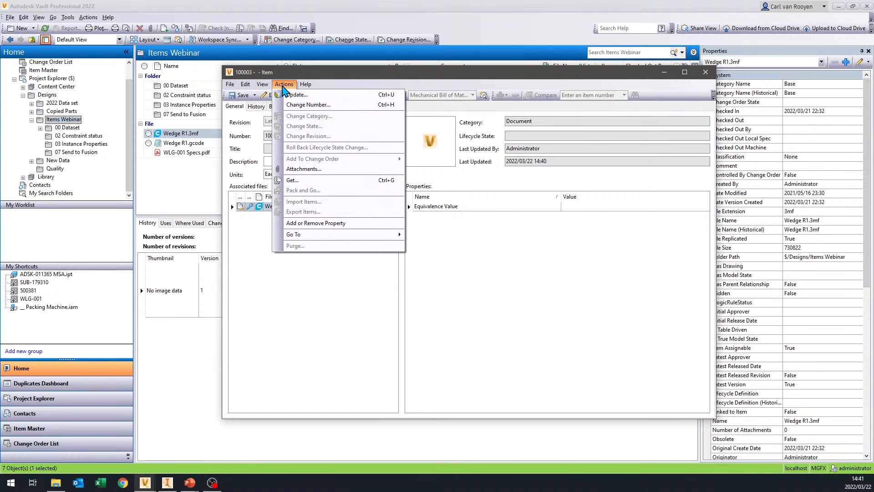
pyautogui.click(290, 103)
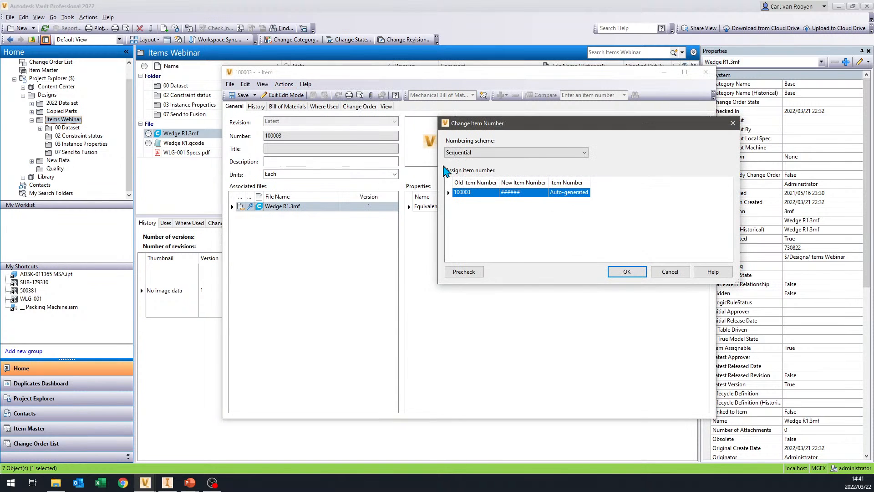
pyautogui.click(523, 153)
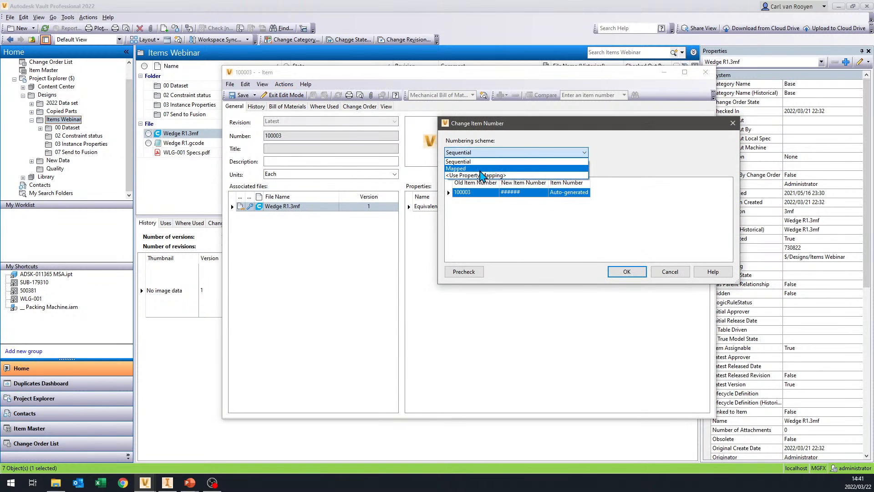
pyautogui.click(480, 169)
pyautogui.doubleClick(552, 193)
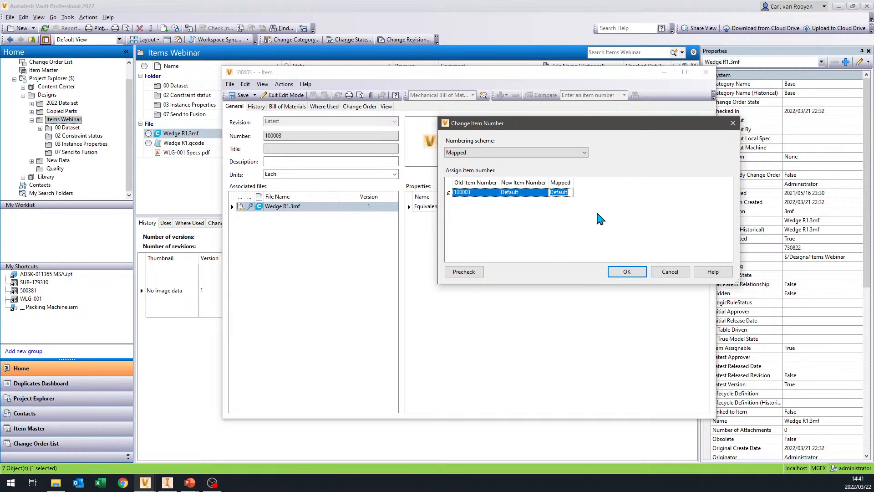
pyautogui.write('#')
pyautogui.click(626, 271)
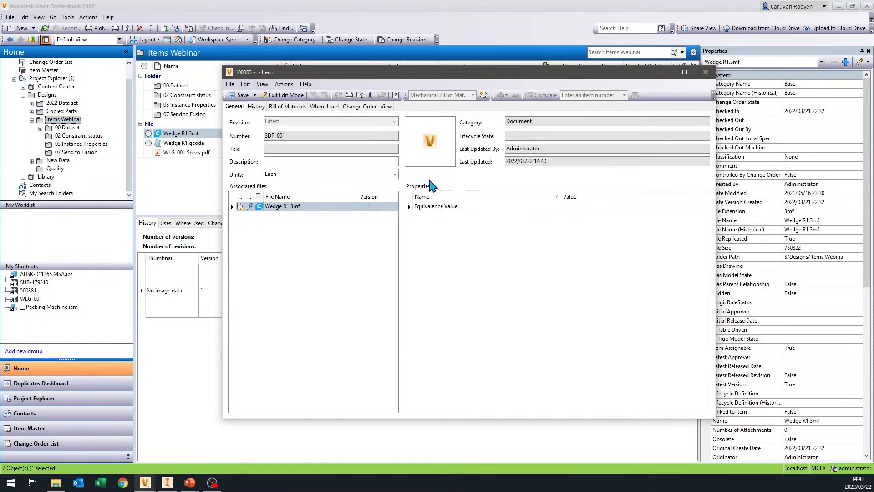
pyautogui.doubleClick(292, 137)
pyautogui.click(275, 208)
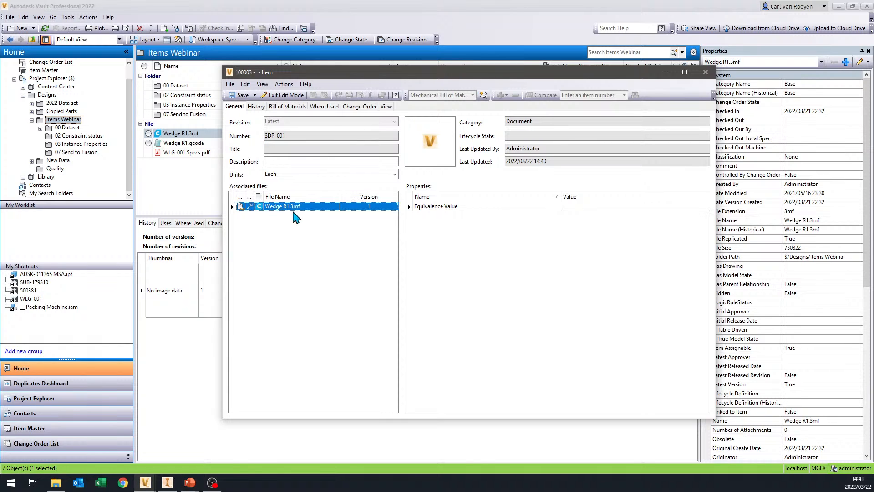
# - Link Wedge R1.gcode from the Designs > Items Webinar folder to item 3DP-001 as an additional associated file
pyautogui.moveTo(331, 73); pyautogui.dragTo(406, 48)
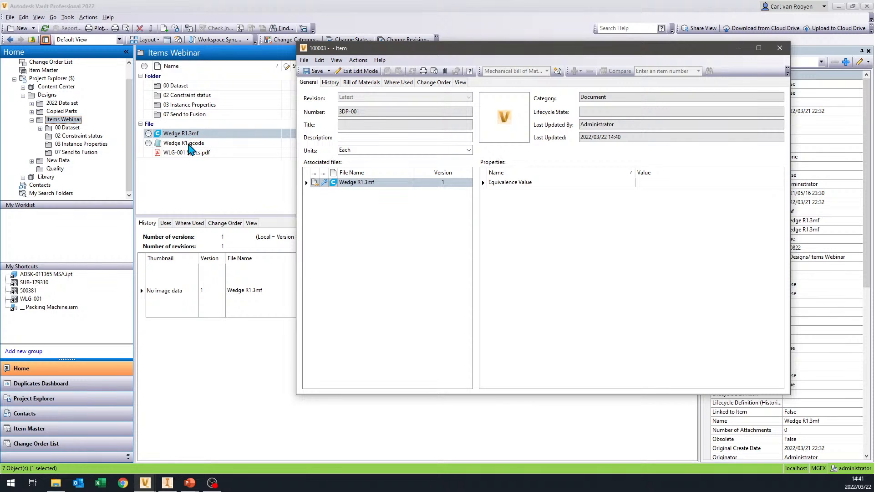
pyautogui.click(364, 214)
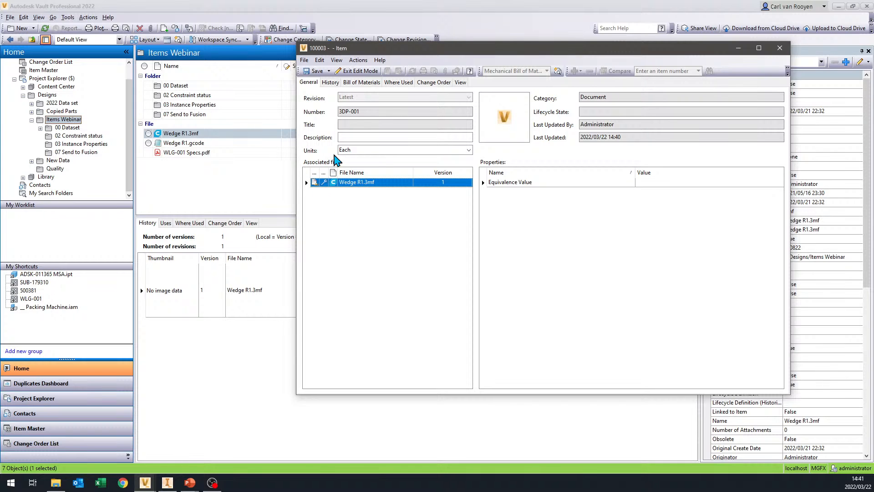
pyautogui.rightClick(335, 208)
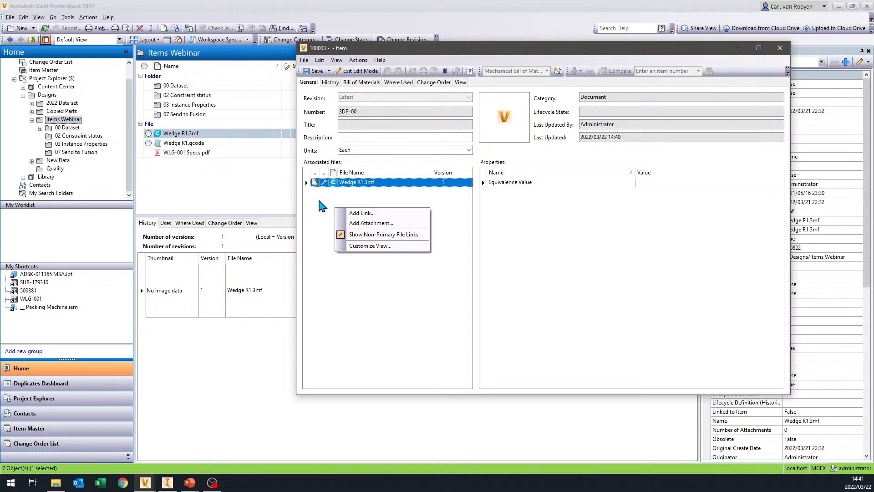
pyautogui.click(371, 216)
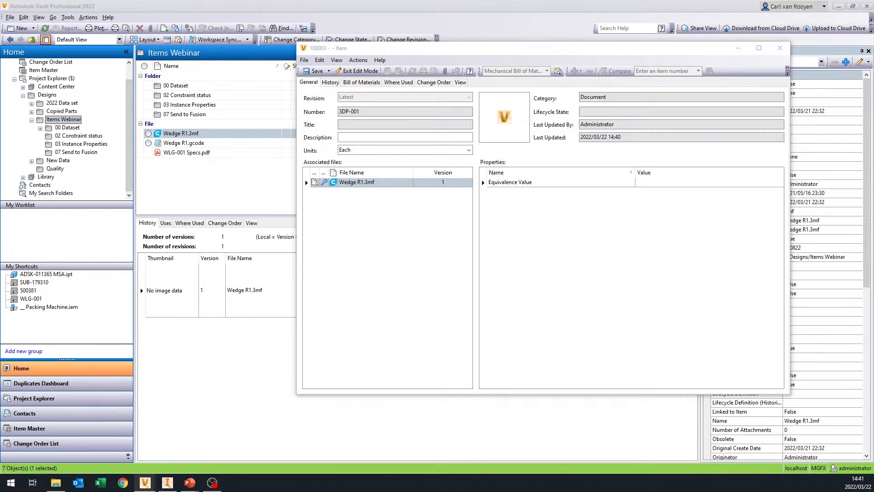
pyautogui.moveTo(821, 47); pyautogui.dragTo(573, 91)
pyautogui.doubleClick(478, 159)
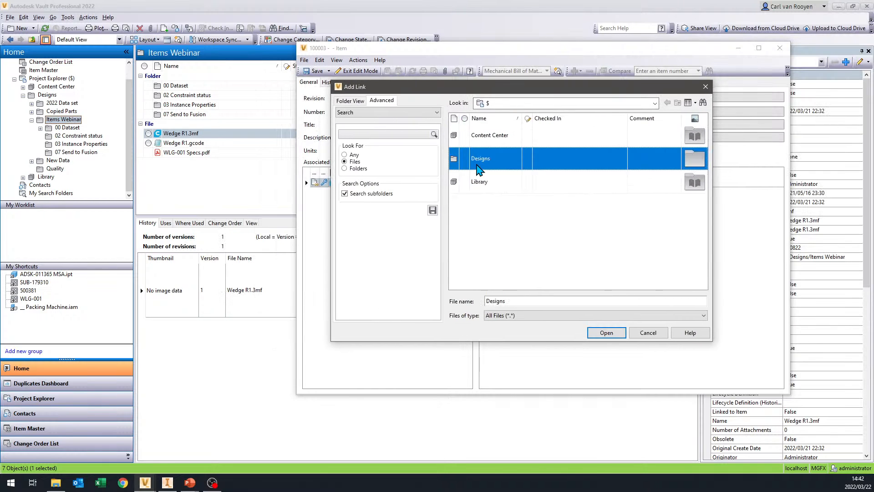
pyautogui.click(494, 205)
pyautogui.doubleClick(496, 181)
pyautogui.click(475, 253)
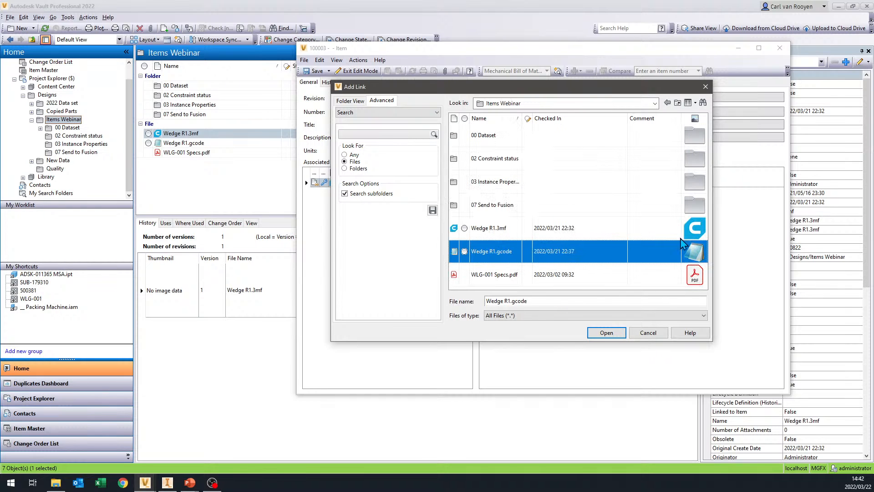
pyautogui.click(608, 333)
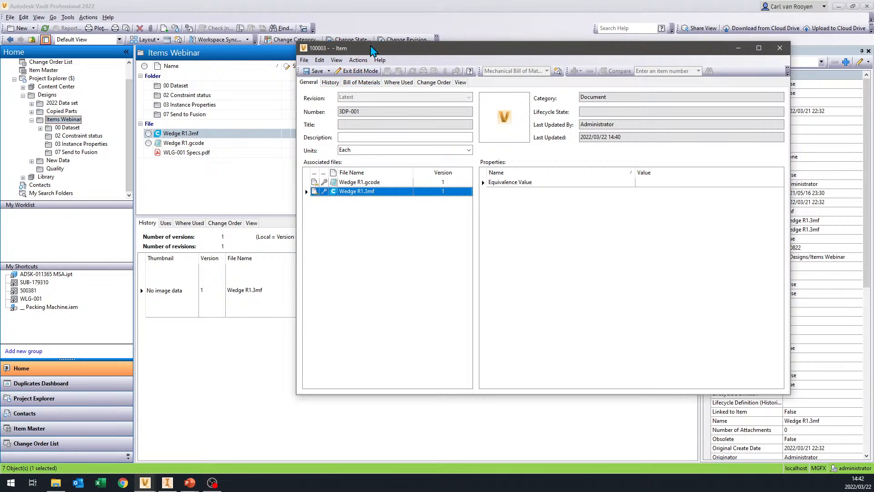
# - Save item 3DP-001 with its linked files and close the item window
pyautogui.moveTo(369, 47); pyautogui.dragTo(314, 46)
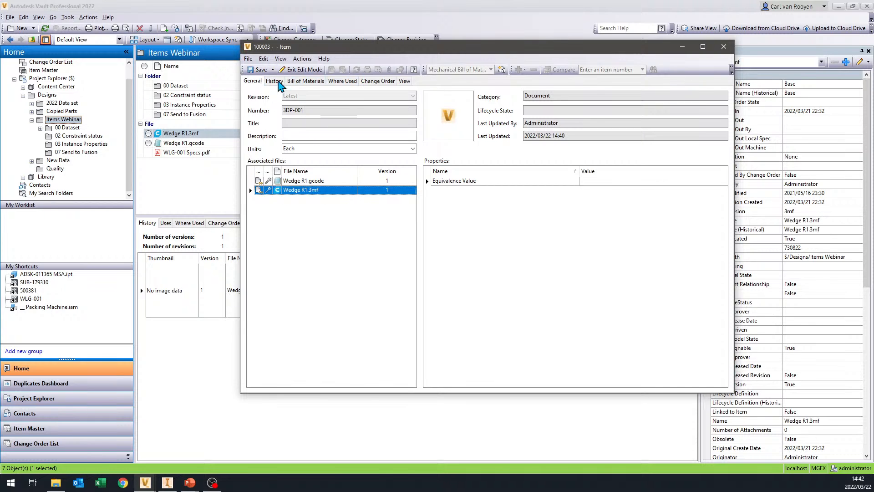
pyautogui.click(258, 70)
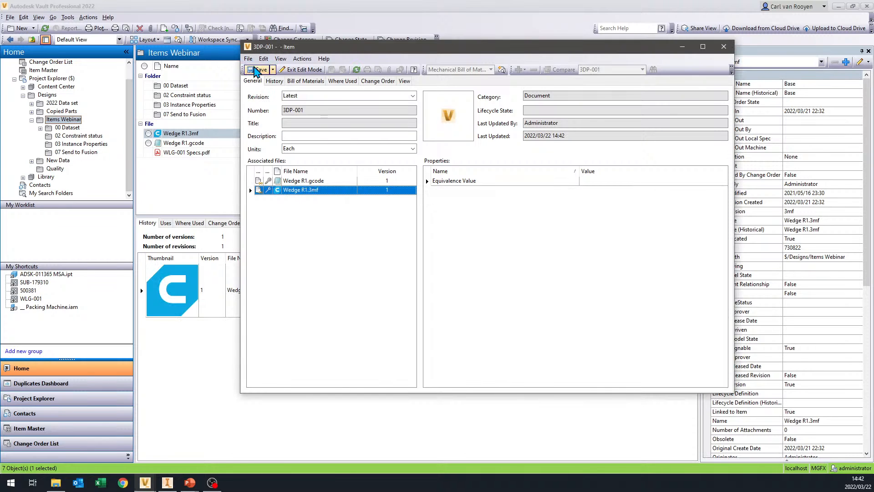
pyautogui.click(724, 47)
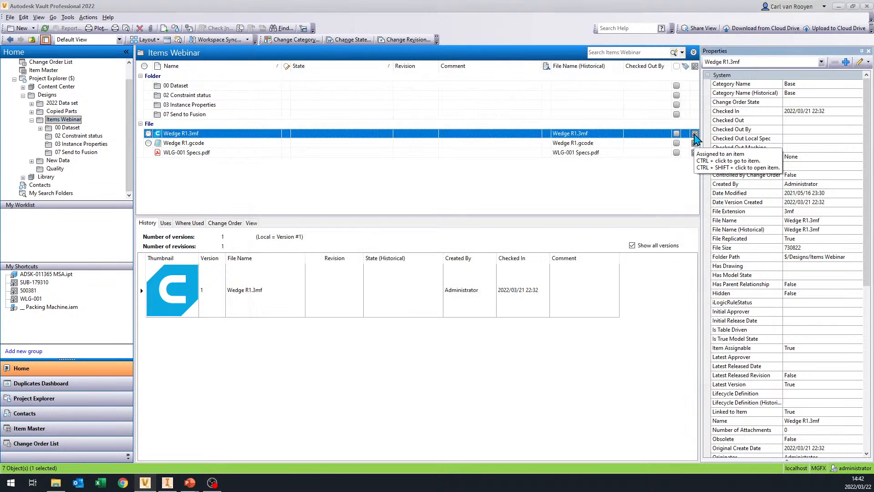
# - Go from Wedge R1.3mf to its item in the Item Master, view its general details, and open item 3DP-001
pyautogui.keyDown('ctrl'); pyautogui.click(695, 134); pyautogui.keyUp('ctrl')
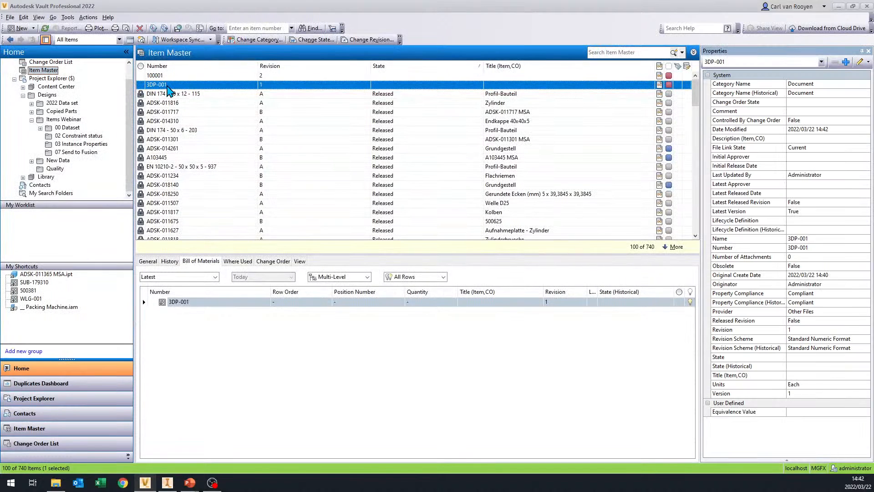
pyautogui.click(145, 263)
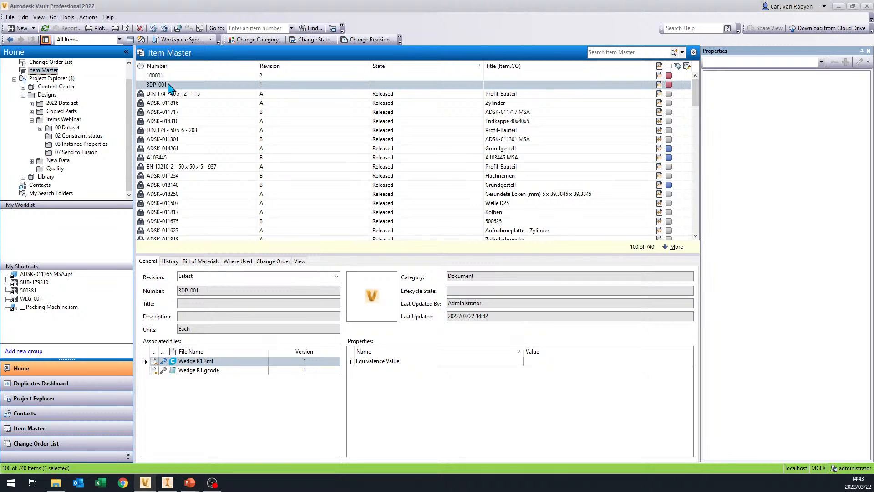
pyautogui.rightClick(169, 84)
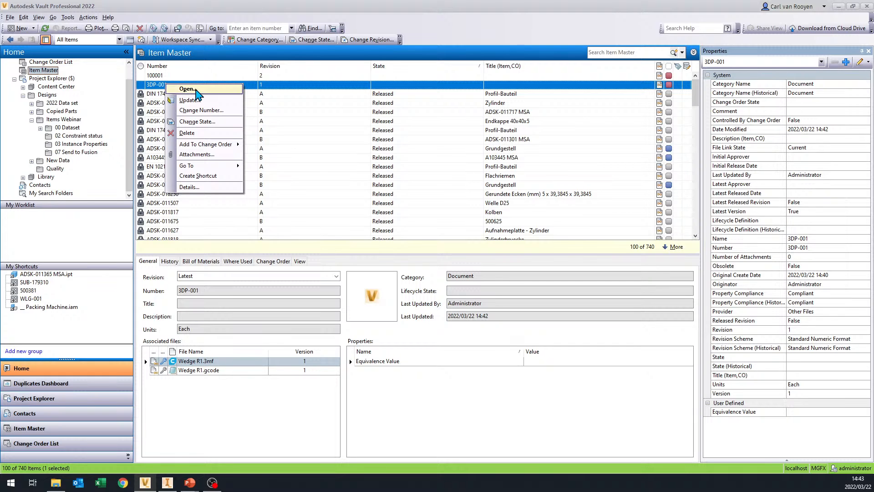
pyautogui.click(196, 90)
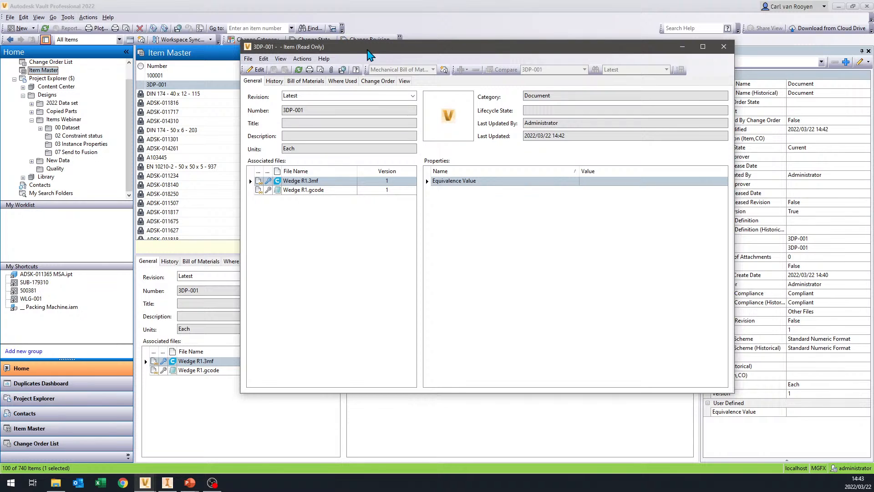
# - Put item 3DP-001 into edit mode and display its bill of materials
pyautogui.moveTo(368, 51); pyautogui.dragTo(333, 79)
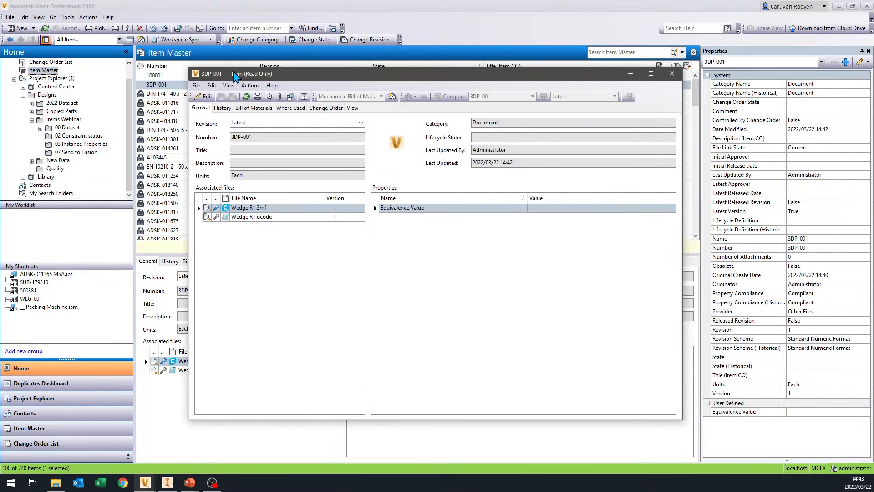
pyautogui.moveTo(253, 78); pyautogui.dragTo(360, 45)
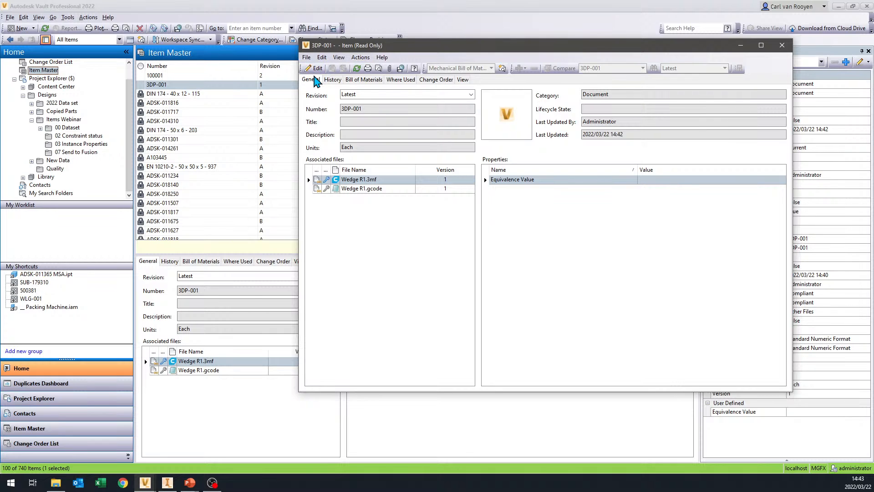
pyautogui.click(313, 71)
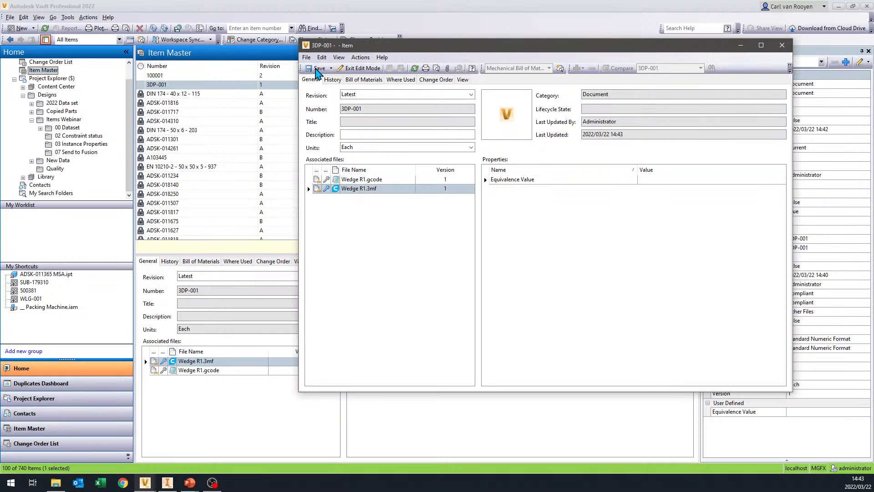
pyautogui.moveTo(469, 50); pyautogui.dragTo(368, 71)
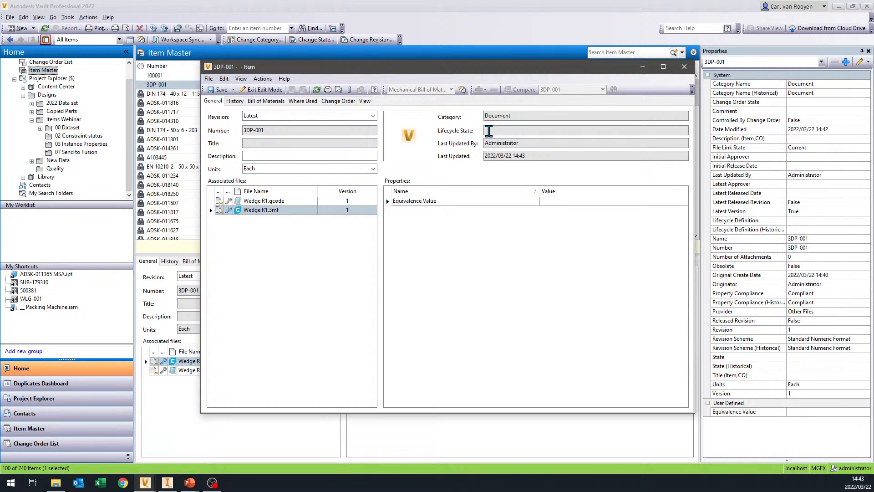
pyautogui.moveTo(281, 68); pyautogui.dragTo(280, 102)
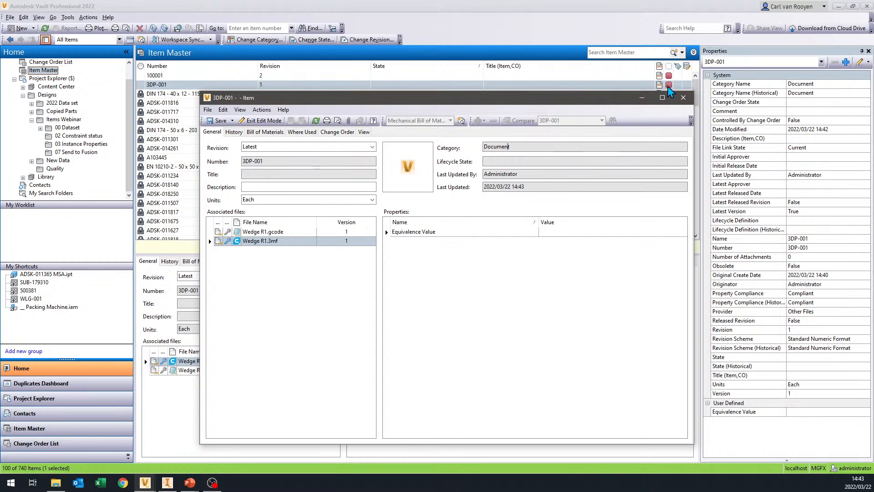
pyautogui.moveTo(522, 147); pyautogui.dragTo(442, 145)
pyautogui.click(276, 130)
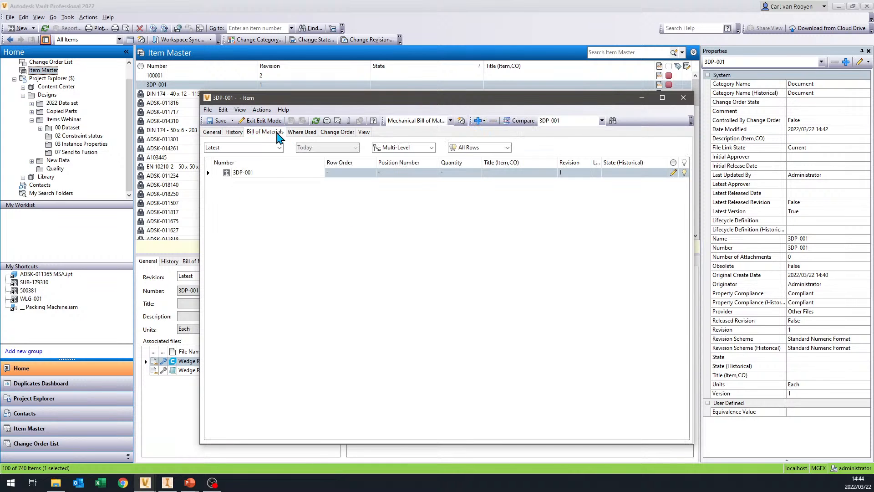
# - Add existing item WLG-001, found by searching for *wl*, to the bill of materials of 3DP-001 and set its quantity to 2 Gram
pyautogui.click(254, 175)
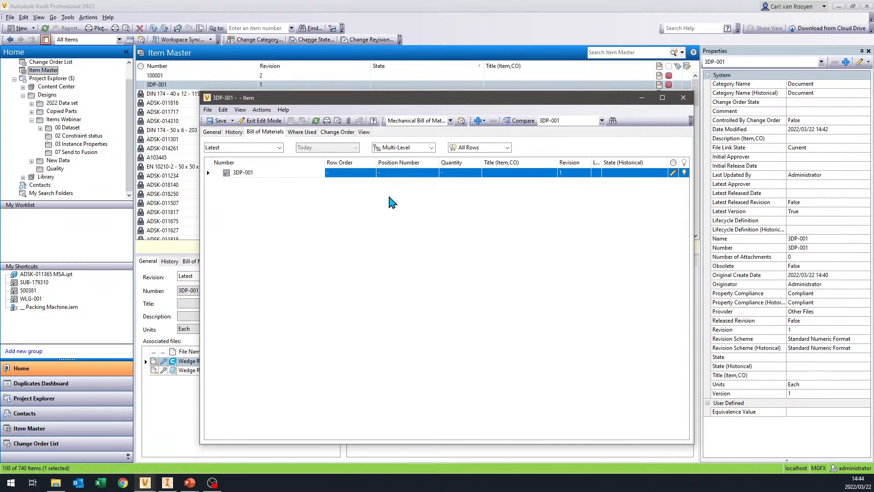
pyautogui.click(484, 121)
pyautogui.click(483, 121)
pyautogui.click(484, 122)
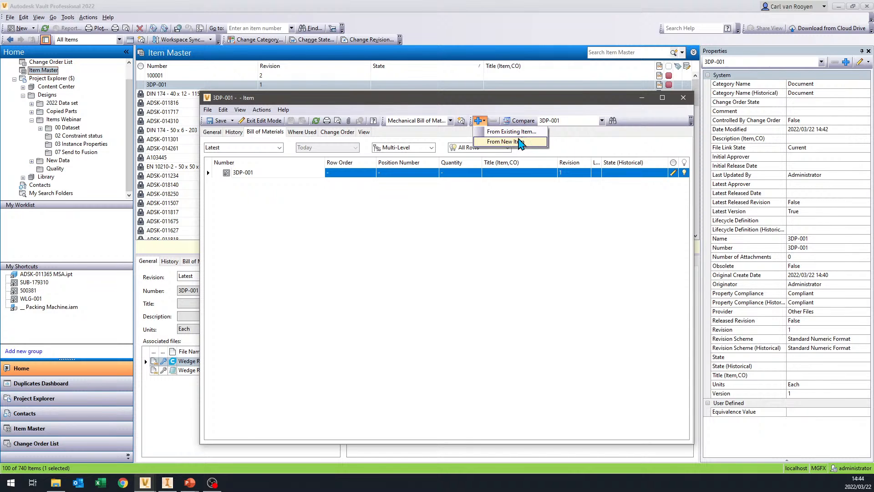
pyautogui.click(340, 252)
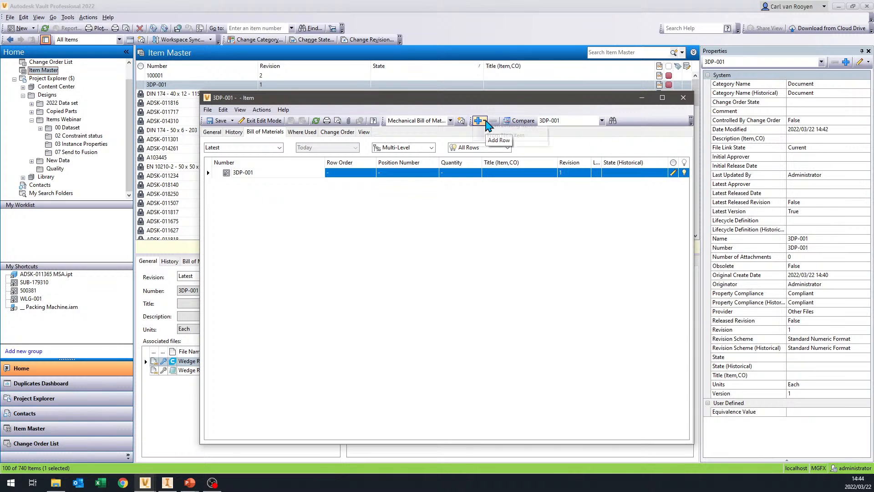
pyautogui.click(485, 121)
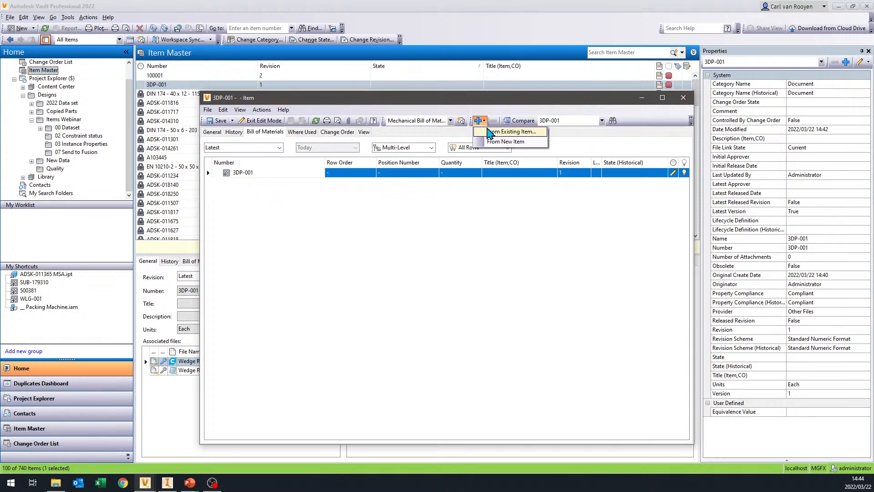
pyautogui.click(527, 141)
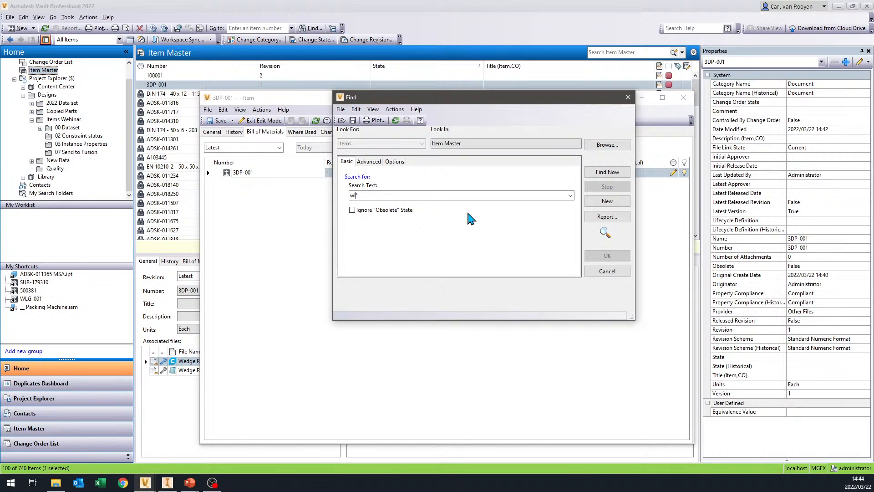
pyautogui.click(608, 171)
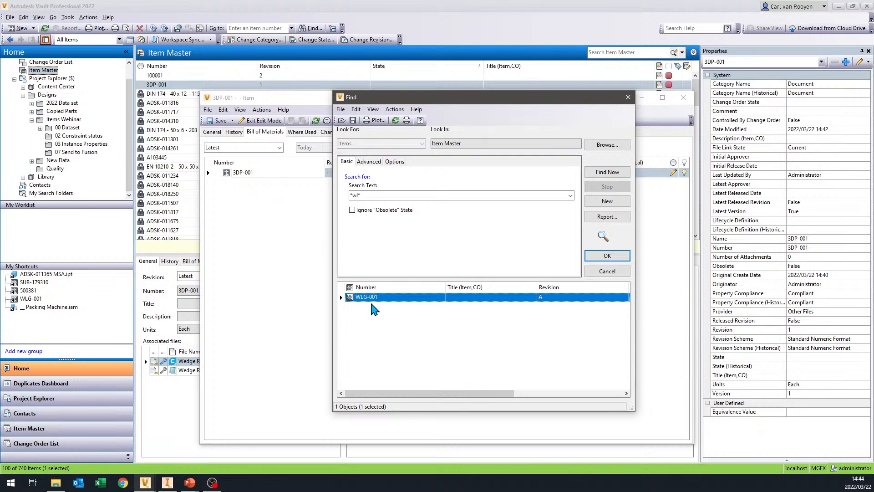
pyautogui.click(606, 256)
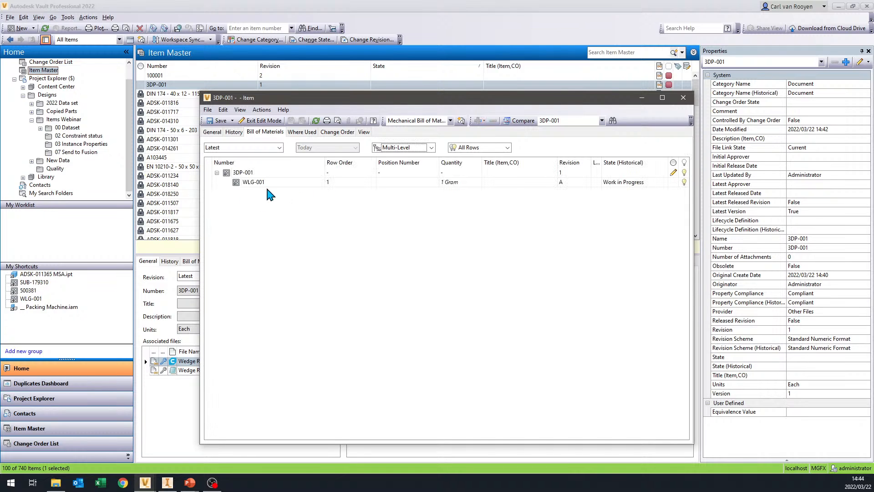
pyautogui.doubleClick(442, 183)
pyautogui.write('1')
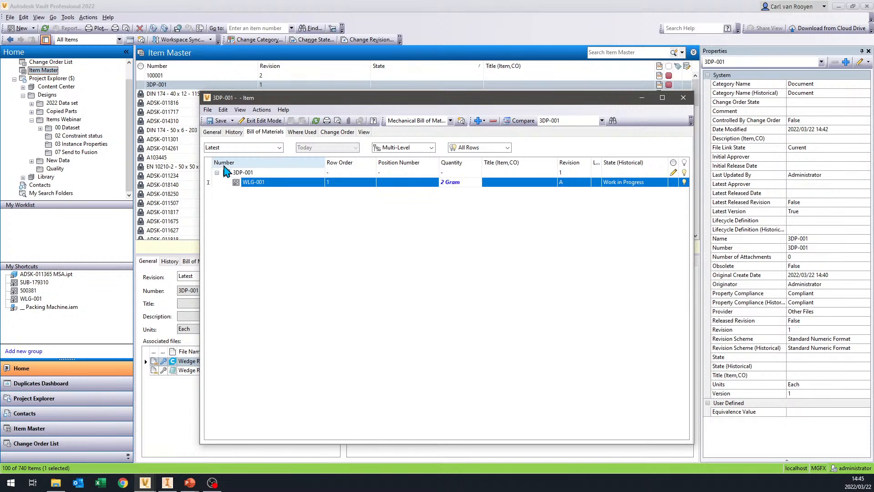
# - Add a new item of category Purchased as a second row under 3DP-001 in the bill of materials
pyautogui.click(241, 173)
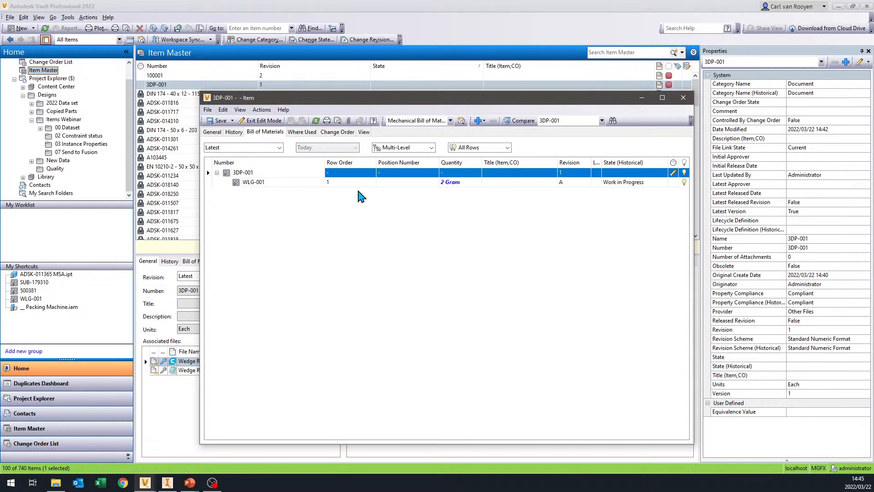
pyautogui.click(485, 121)
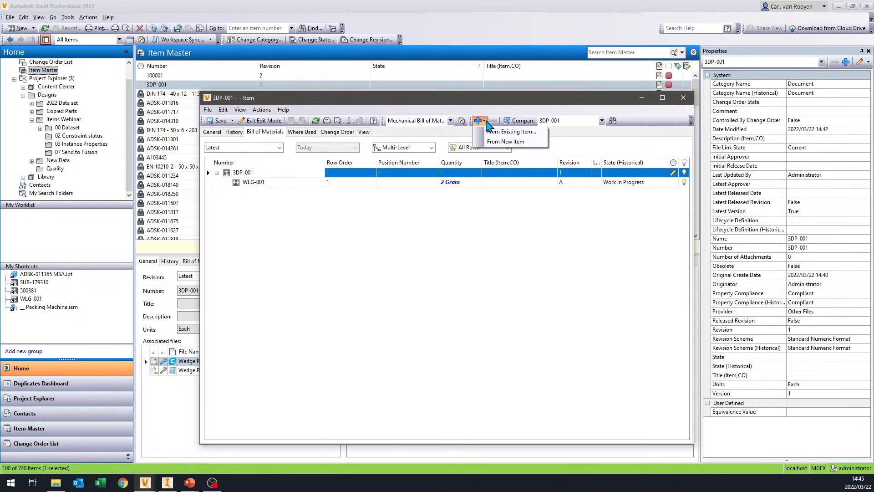
pyautogui.click(516, 143)
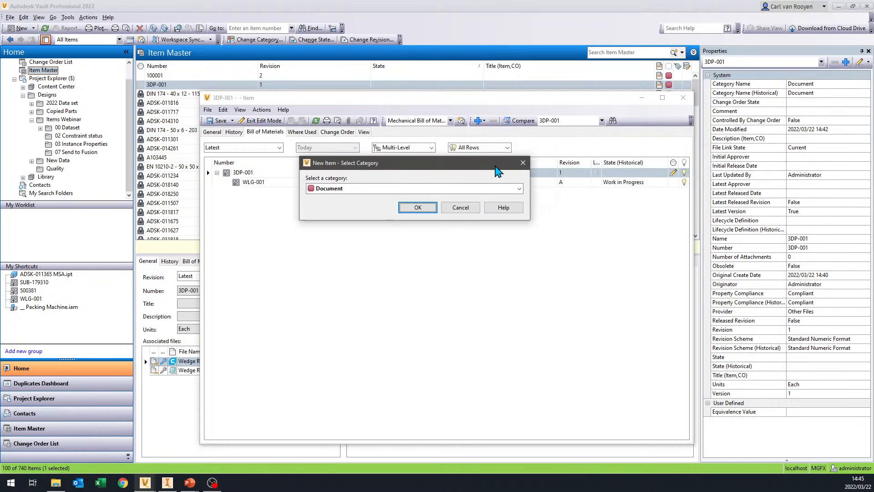
pyautogui.click(525, 214)
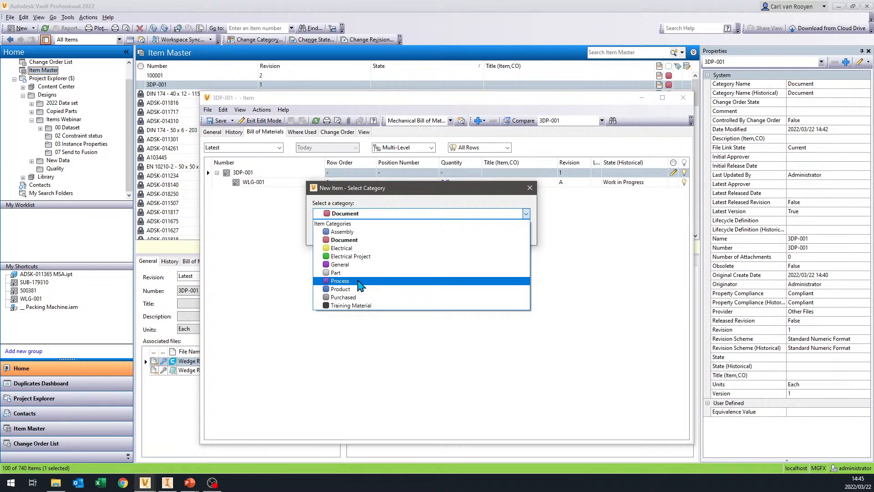
pyautogui.click(360, 298)
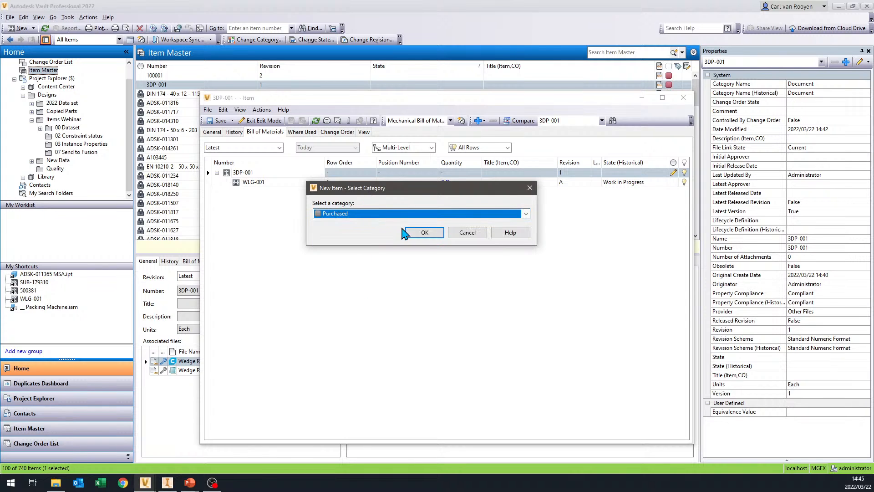
pyautogui.click(421, 235)
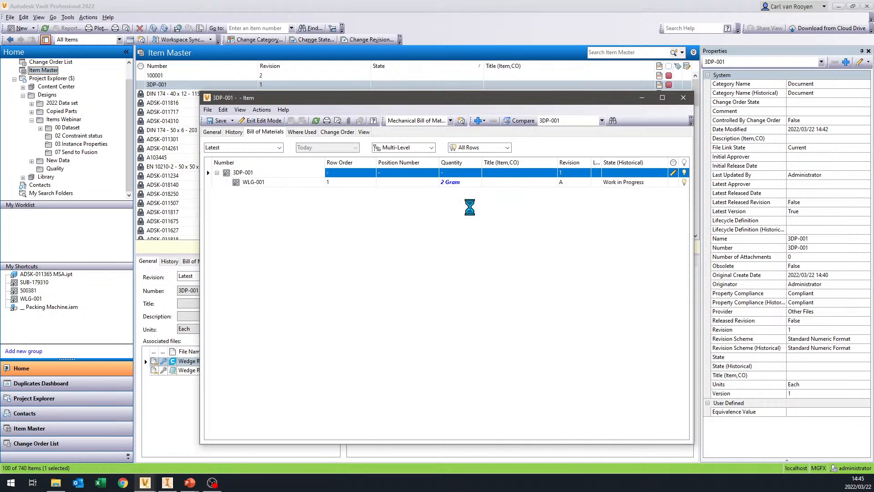
pyautogui.click(264, 191)
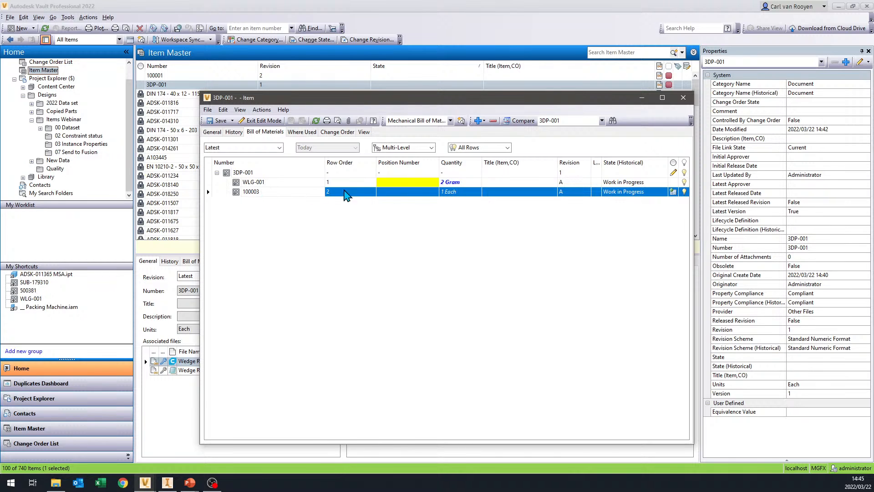
# - Save the pending changes and change the new purchased item's number to PLA-1.75-PLK using the Mapped numbering scheme
pyautogui.rightClick(260, 194)
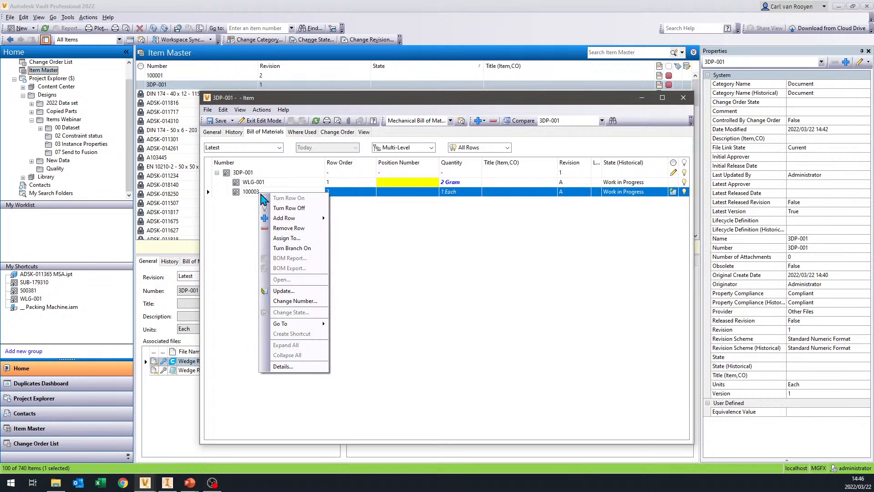
pyautogui.click(305, 303)
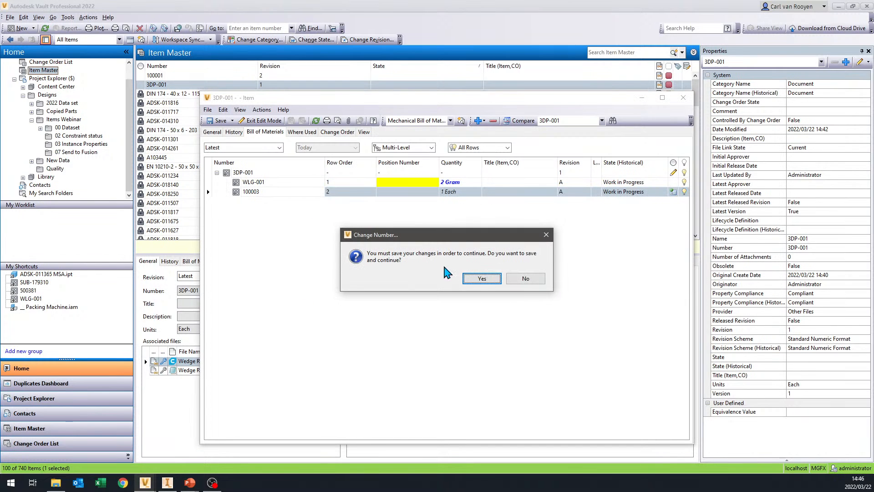
pyautogui.click(481, 278)
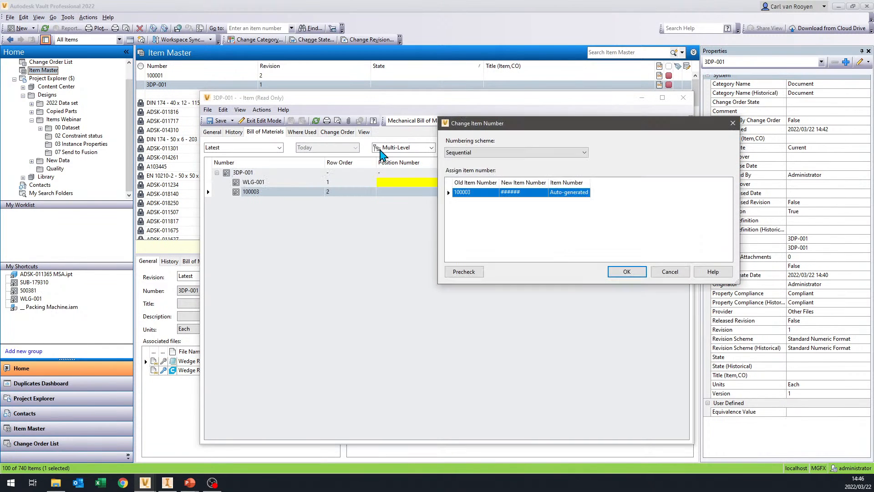
pyautogui.click(514, 152)
pyautogui.click(503, 164)
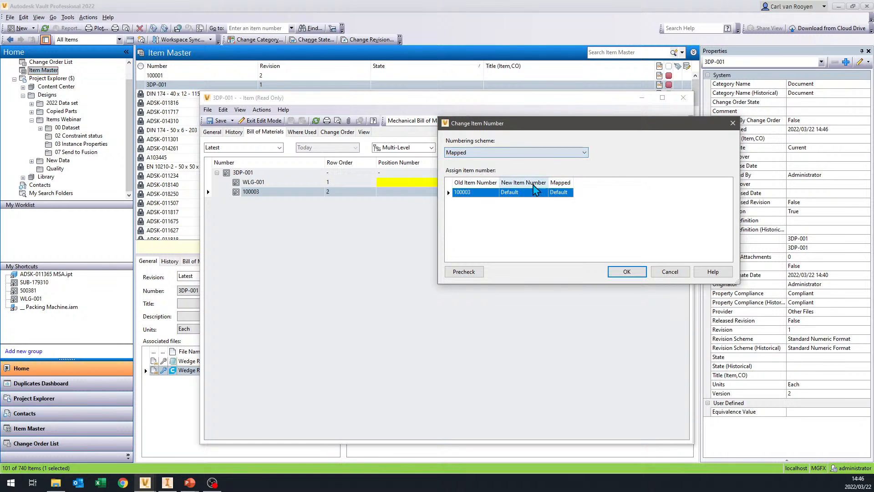
pyautogui.click(557, 193)
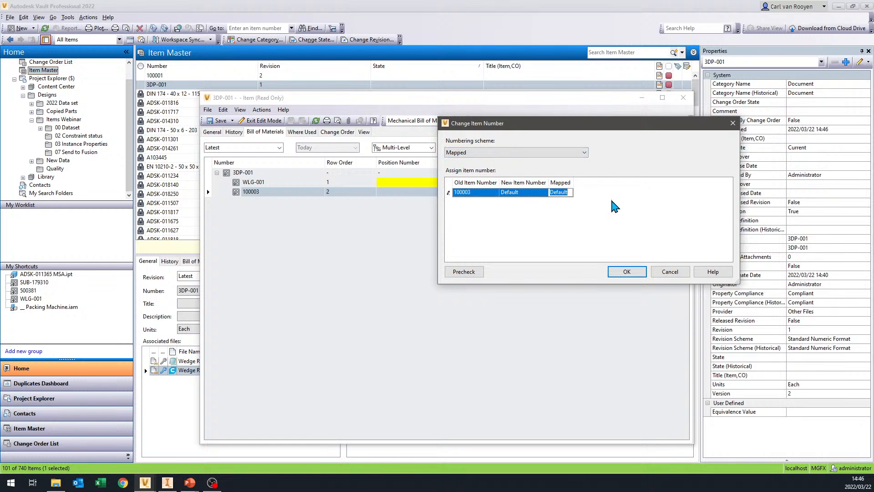
pyautogui.write('PLK')
pyautogui.click(532, 193)
pyautogui.click(641, 273)
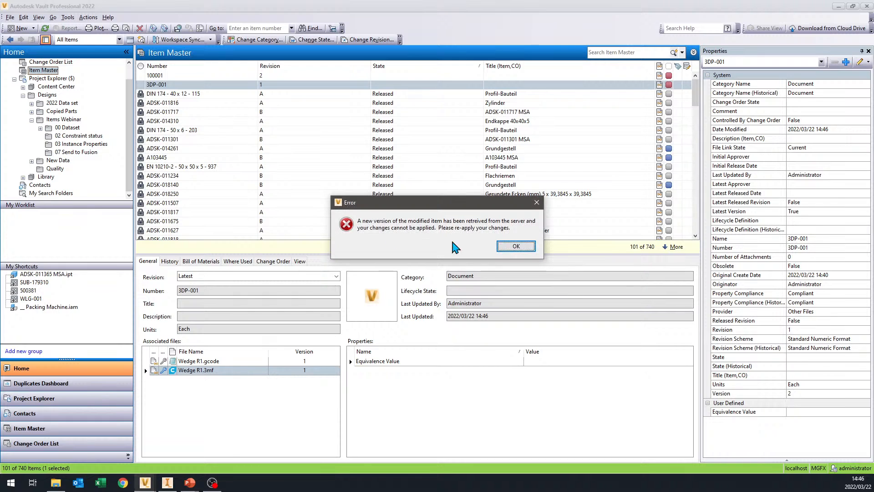
pyautogui.click(516, 246)
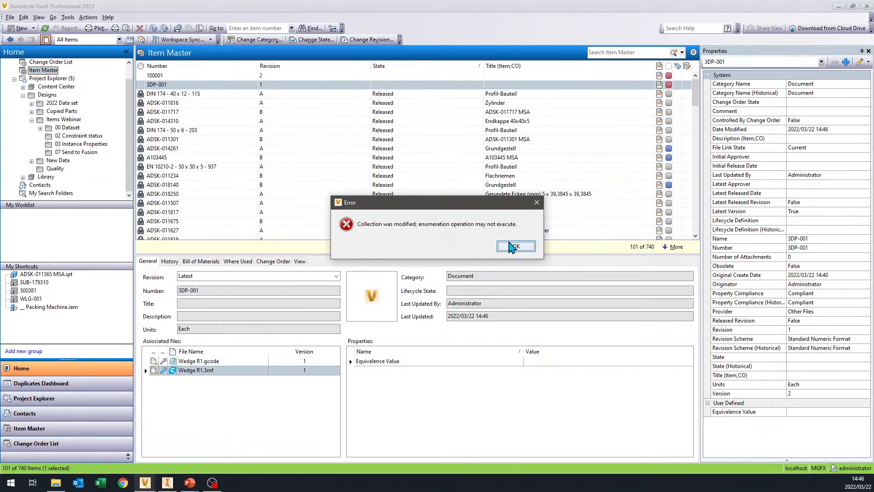
pyautogui.click(528, 249)
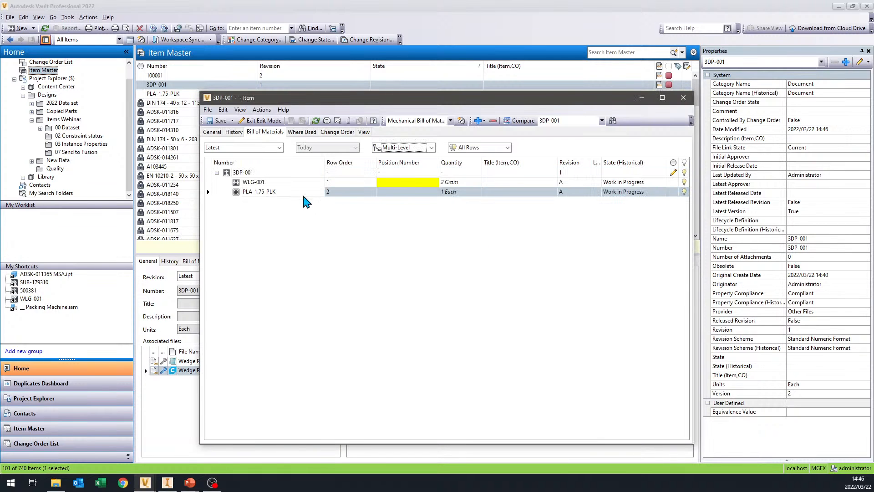
# - Leave the quantity of PLA-1.75-PLK unedited and save item 3DP-001 with its bill of materials
pyautogui.click(455, 191)
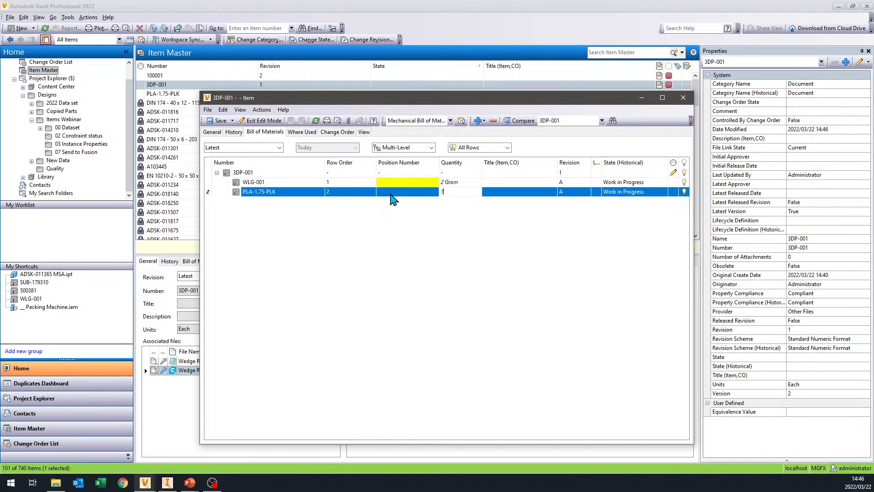
pyautogui.rightClick(271, 197)
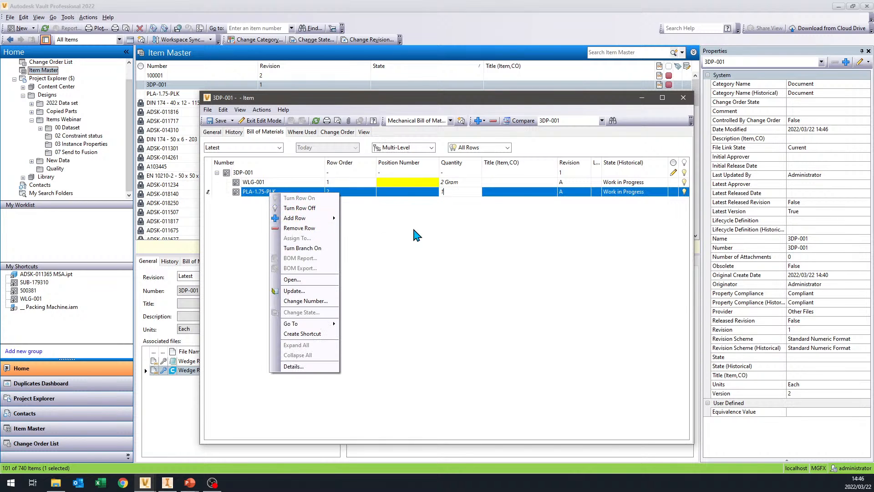
pyautogui.click(377, 292)
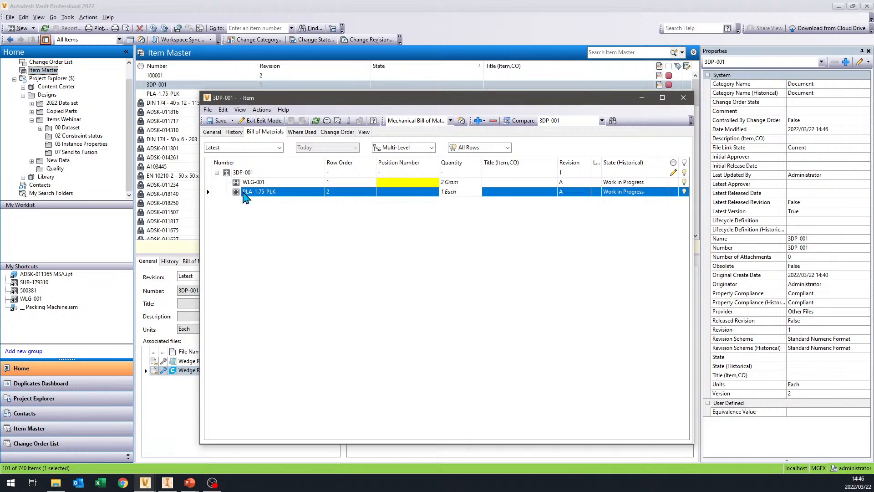
pyautogui.click(218, 121)
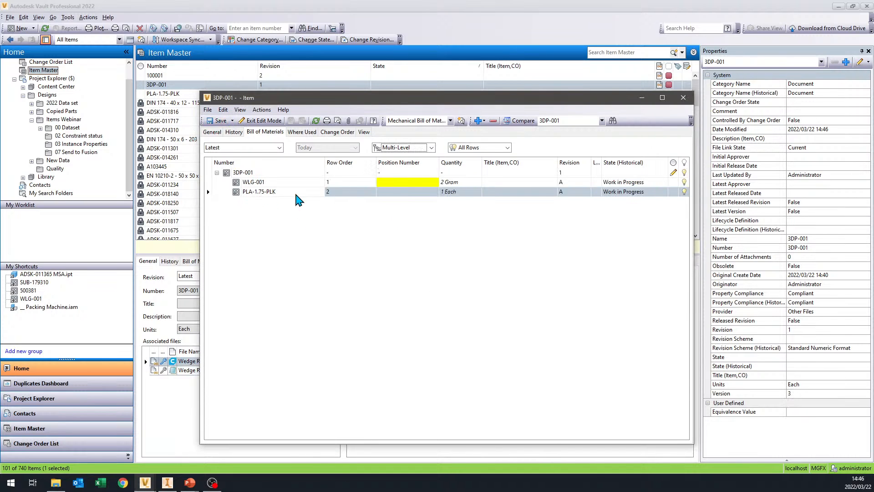
# - Open purchased item PLA-1.75-PLK from the bill of materials in its own window and try to edit it
pyautogui.rightClick(272, 191)
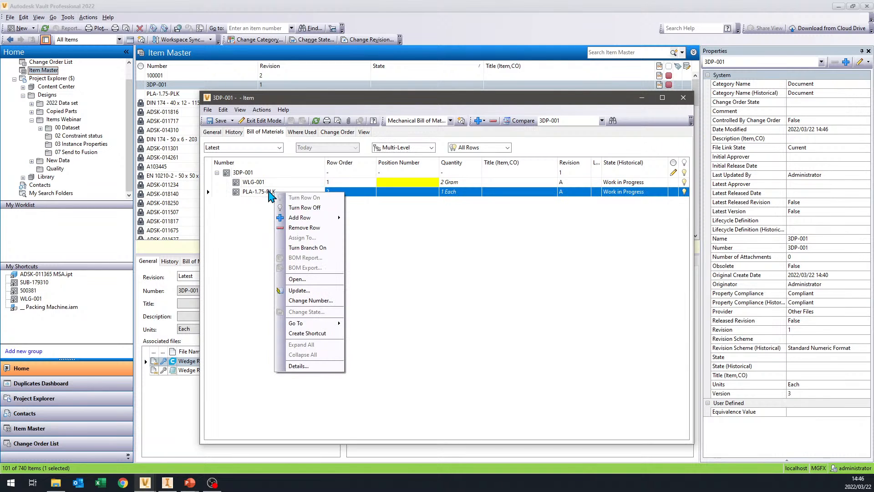
pyautogui.rightClick(239, 194)
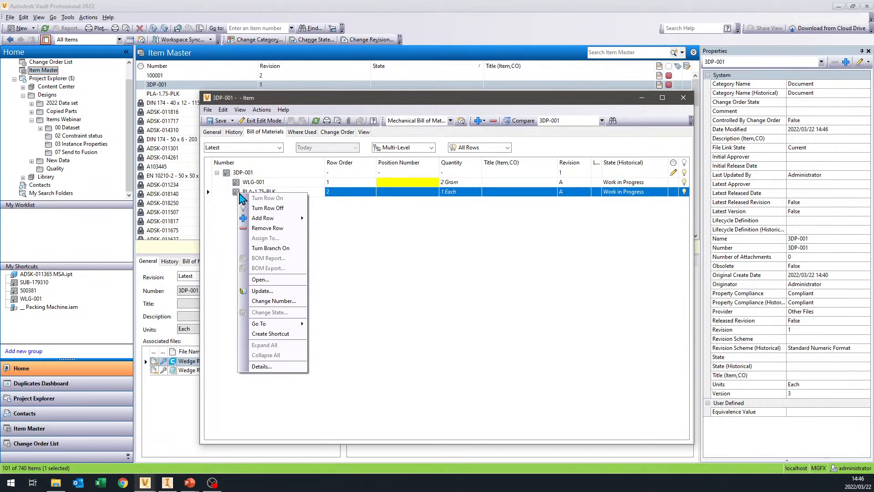
pyautogui.click(270, 279)
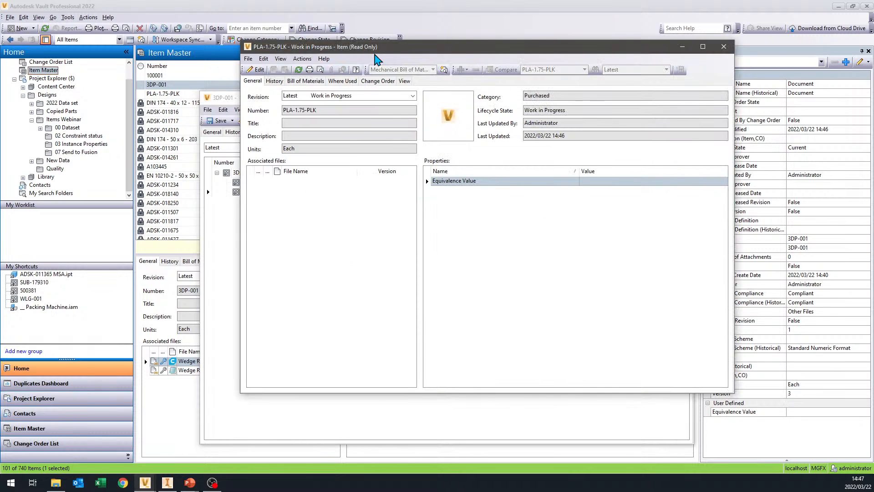
pyautogui.moveTo(382, 54); pyautogui.dragTo(414, 85)
pyautogui.click(284, 99)
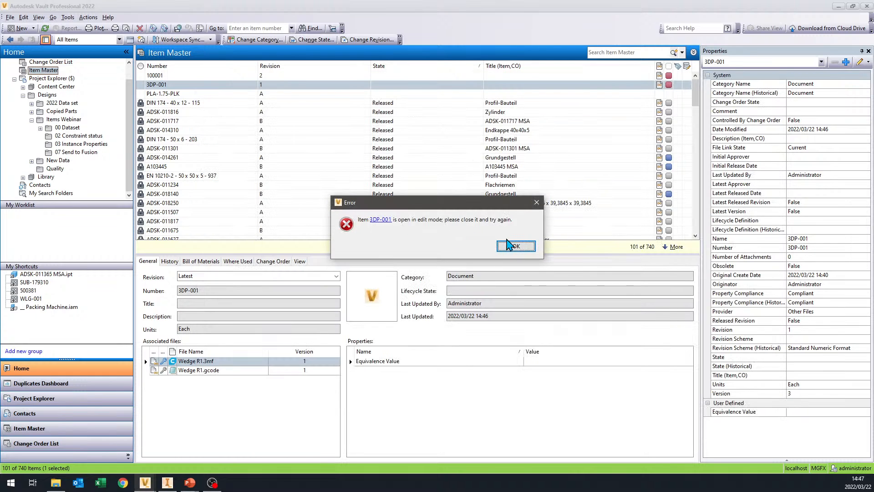
pyautogui.click(516, 247)
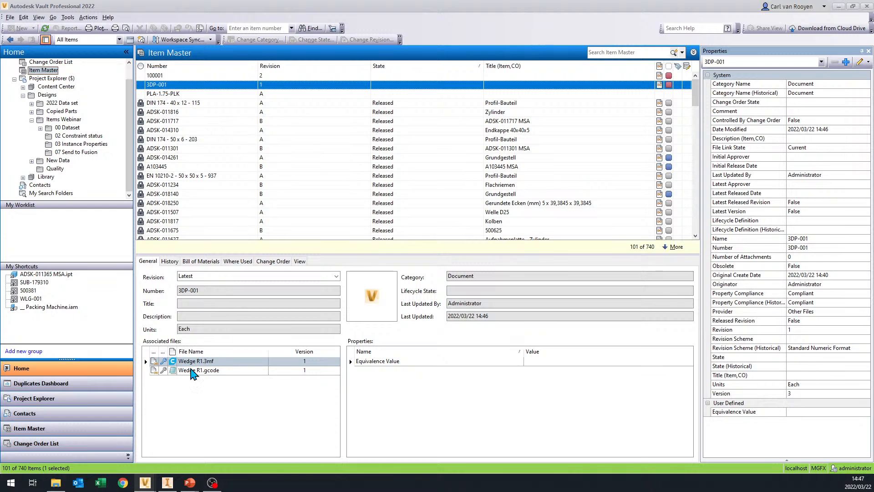
# - Return to item 3DP-001 and take it out of edit mode
pyautogui.click(145, 482)
pyautogui.click(138, 431)
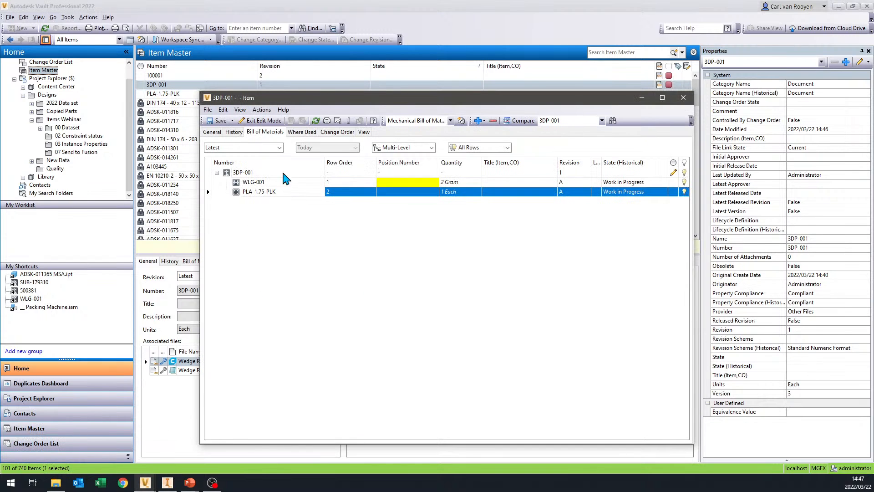
pyautogui.click(262, 124)
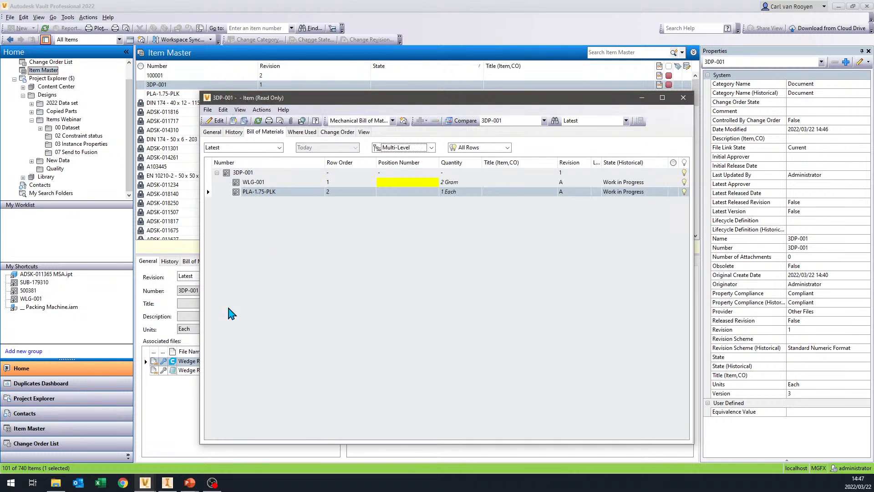
# - Switch to item PLA-1.75-PLK, put it in edit mode and set its units to Gram
pyautogui.moveTo(144, 482)
pyautogui.click(237, 439)
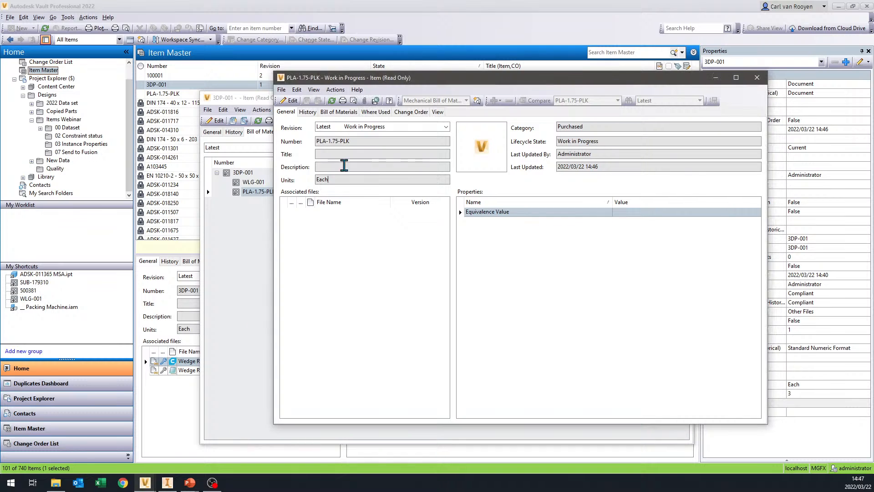
pyautogui.click(291, 100)
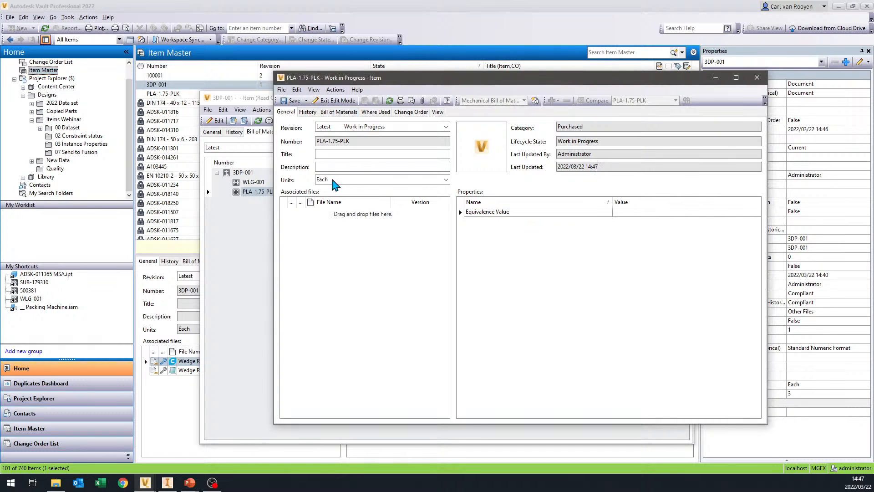
pyautogui.click(342, 180)
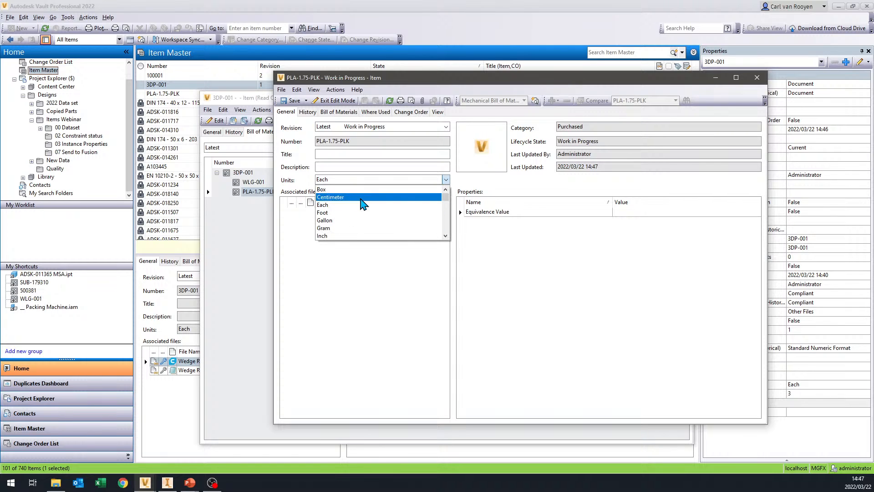
pyautogui.scroll(-3, 351, 207)
pyautogui.click(337, 205)
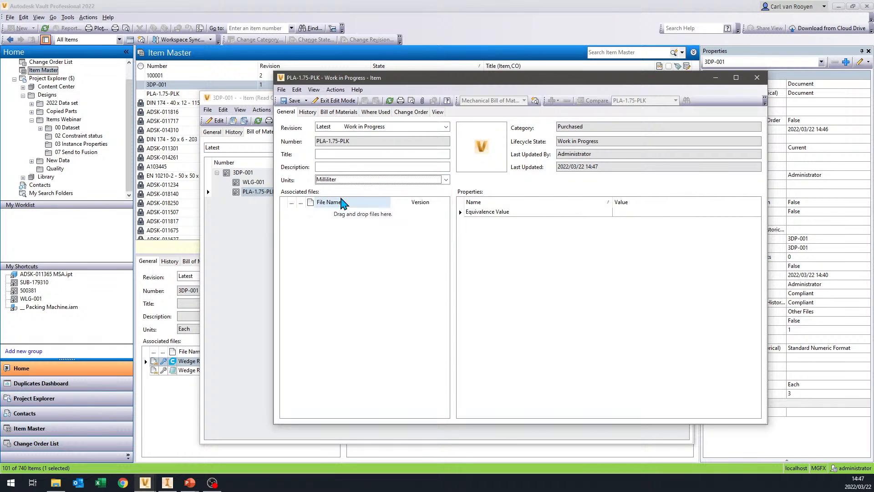
pyautogui.moveTo(395, 82); pyautogui.dragTo(379, 67)
pyautogui.click(352, 165)
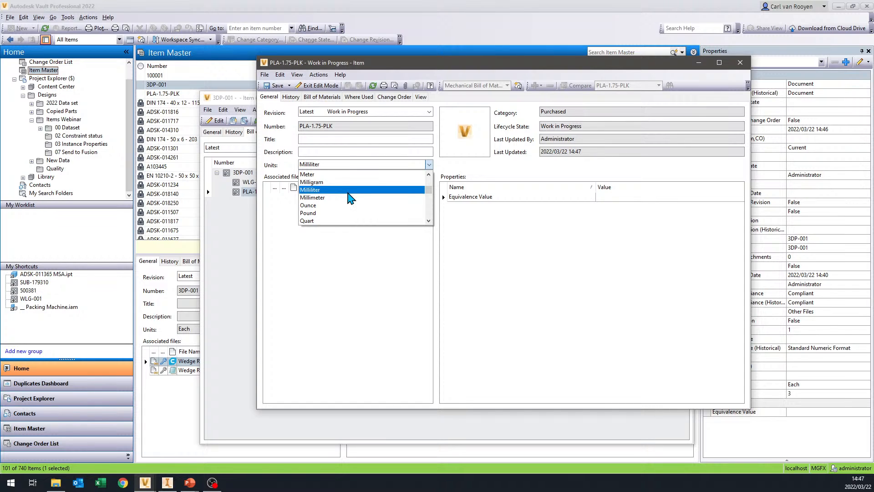
pyautogui.scroll(2, 352, 202)
pyautogui.scroll(1, 352, 202)
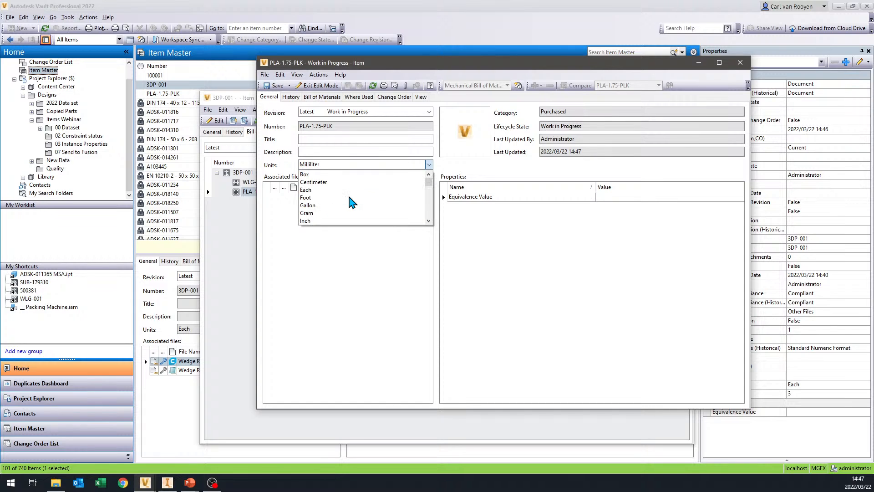
pyautogui.click(314, 213)
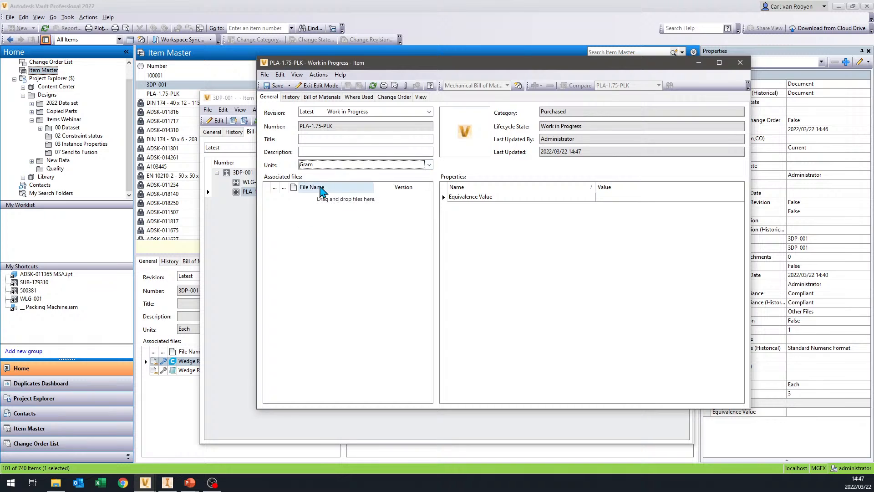
# - Give PLA-1.75-PLK the title Black PLA and description 1.75mm black PLA, then save and close the item
pyautogui.click(311, 139)
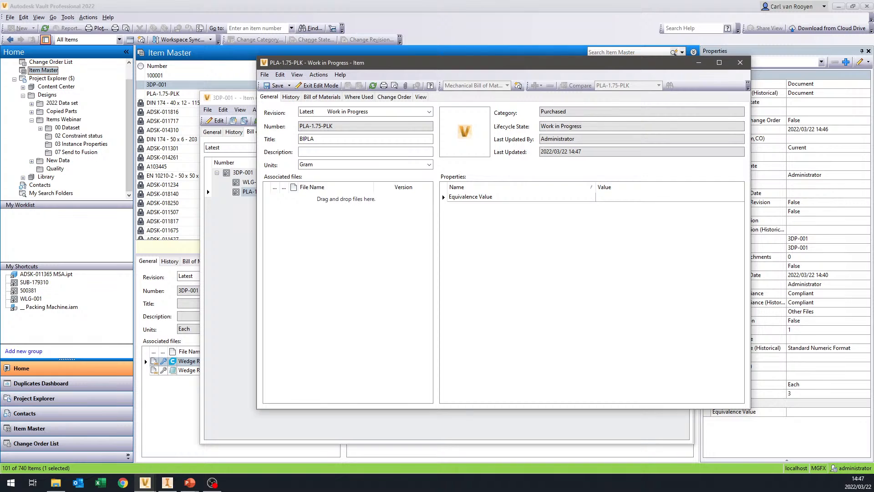
pyautogui.write('lack')
pyautogui.press('Tab')
pyautogui.write('1.75mm black pla')
pyautogui.press('BackSpace')
pyautogui.press('BackSpace')
pyautogui.press('BackSpace')
pyautogui.write('PLA')
pyautogui.click(276, 86)
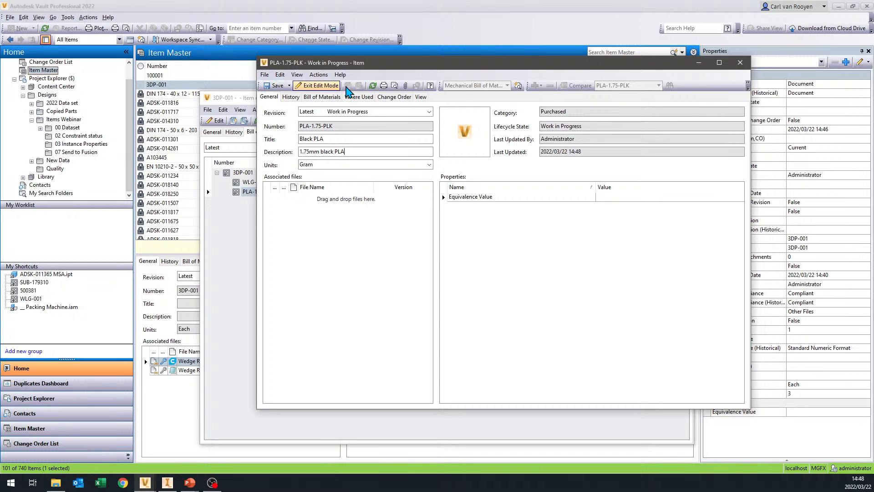
pyautogui.click(740, 62)
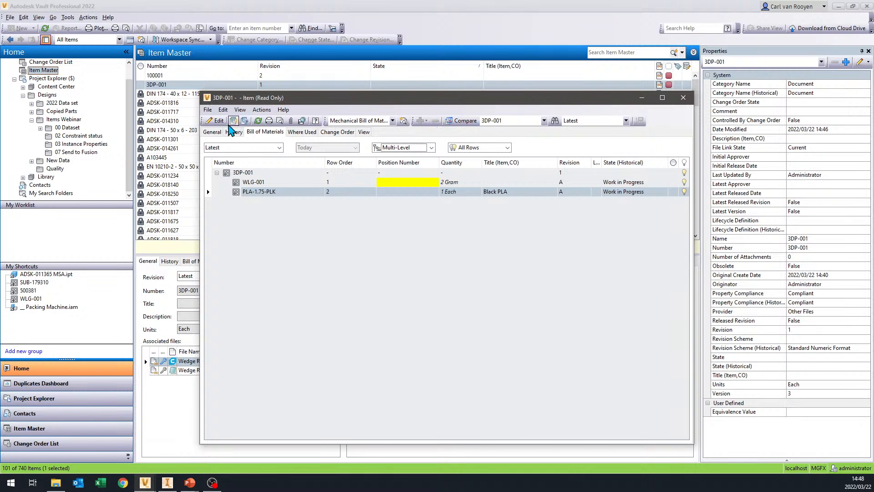
# - Review and refresh the bill of materials rows of 3DP-001, then close the item
pyautogui.click(269, 192)
pyautogui.click(239, 173)
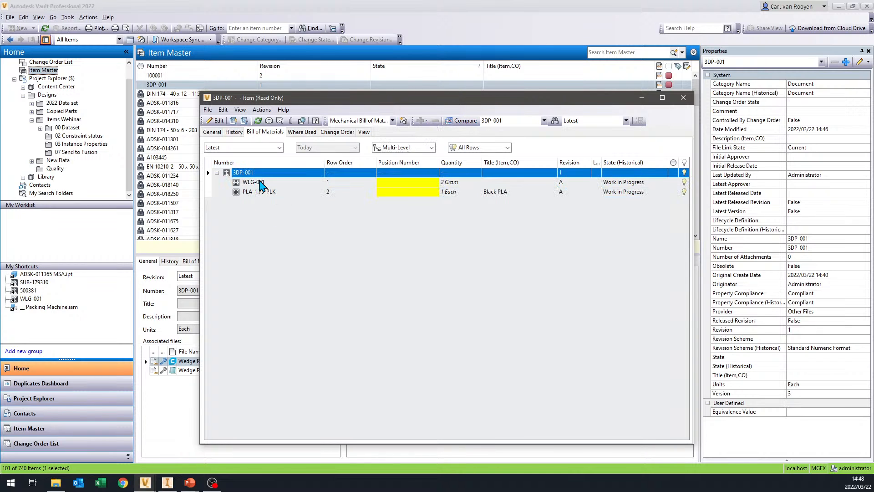
pyautogui.click(260, 182)
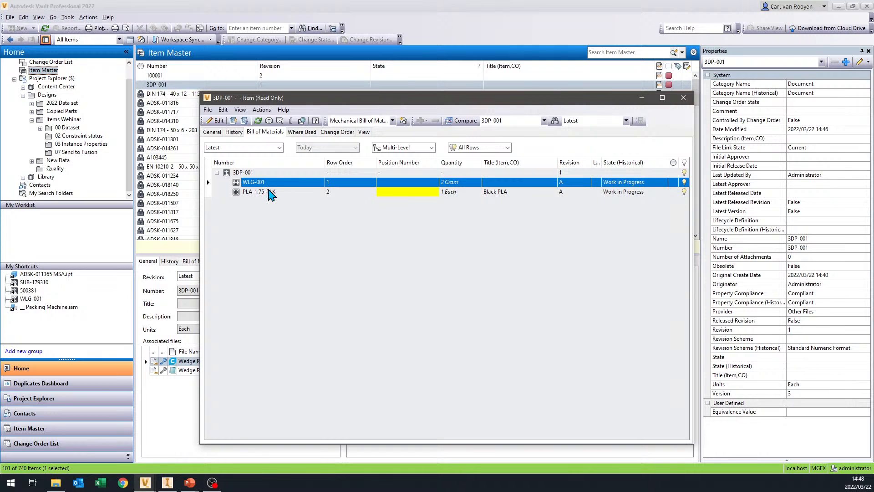
pyautogui.click(268, 191)
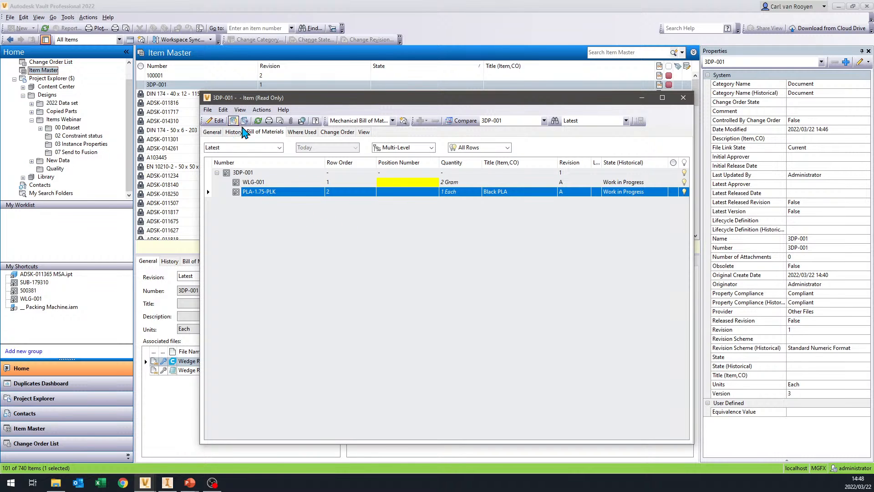
pyautogui.click(258, 122)
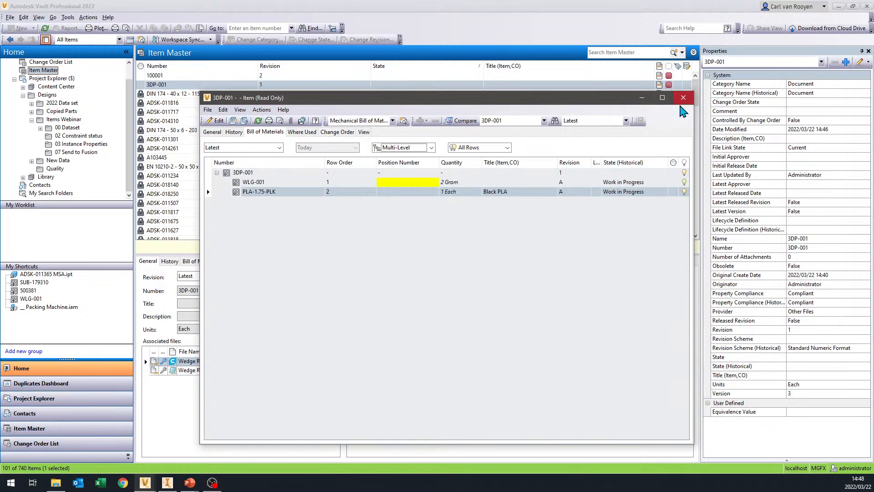
pyautogui.click(686, 98)
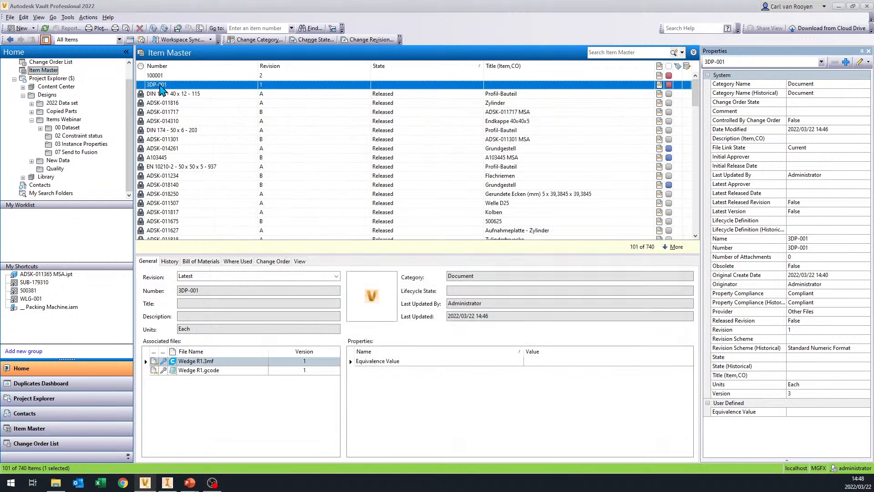
# - Reopen 3DP-001, try to edit the position number and quantity of PLA-1.75-PLK in the bill of materials, and close the item without saving
pyautogui.rightClick(160, 84)
pyautogui.click(165, 94)
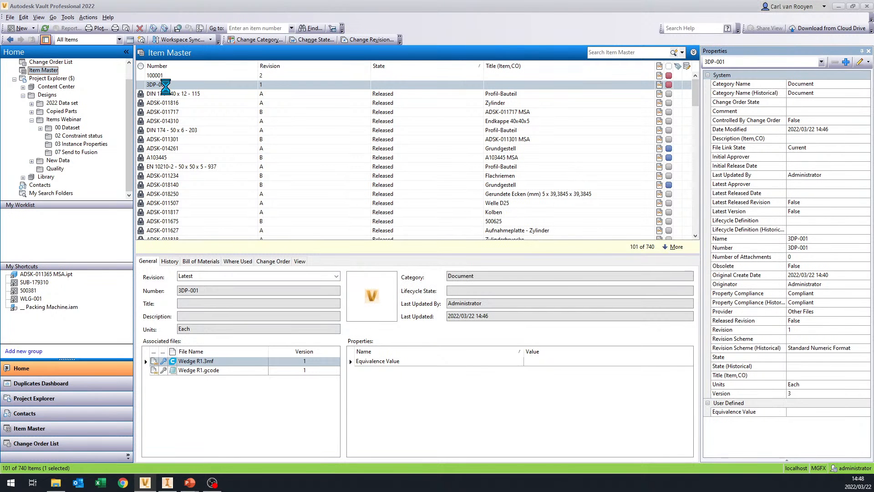
pyautogui.rightClick(166, 85)
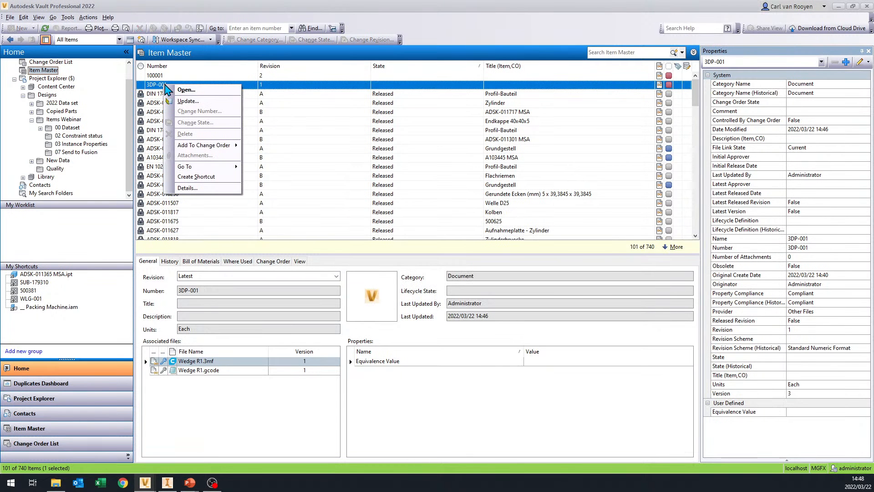
pyautogui.click(185, 90)
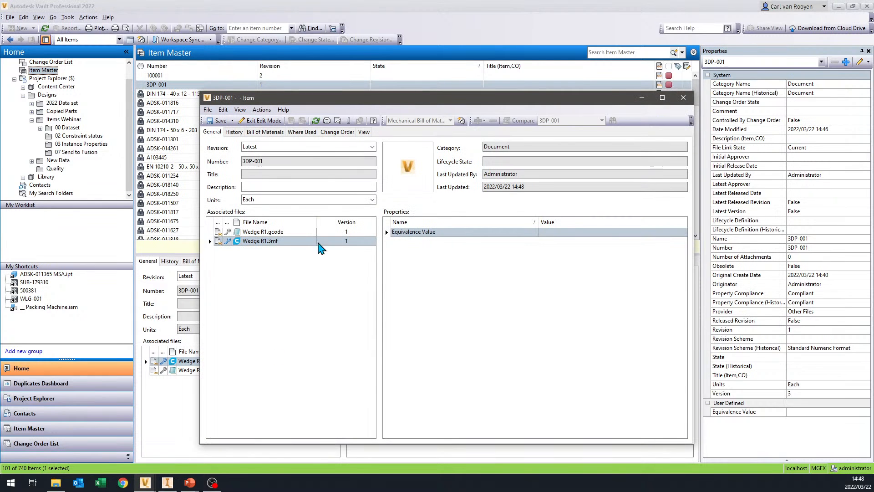
pyautogui.click(264, 132)
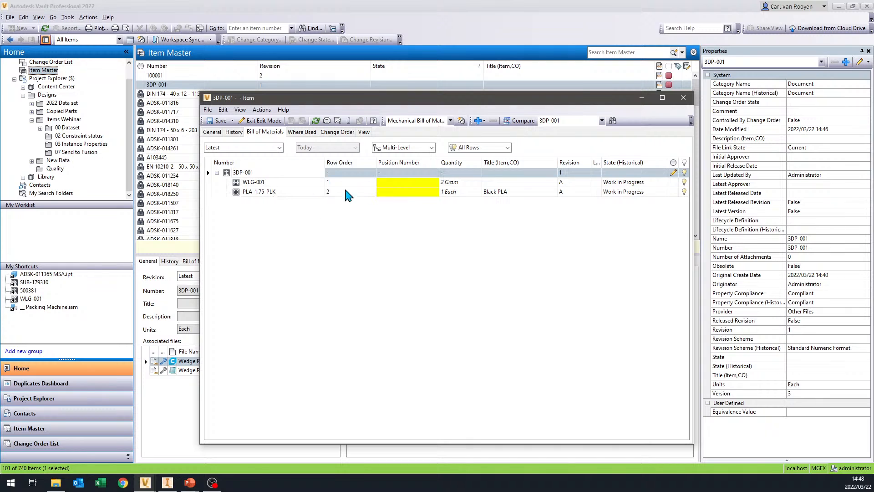
pyautogui.click(414, 193)
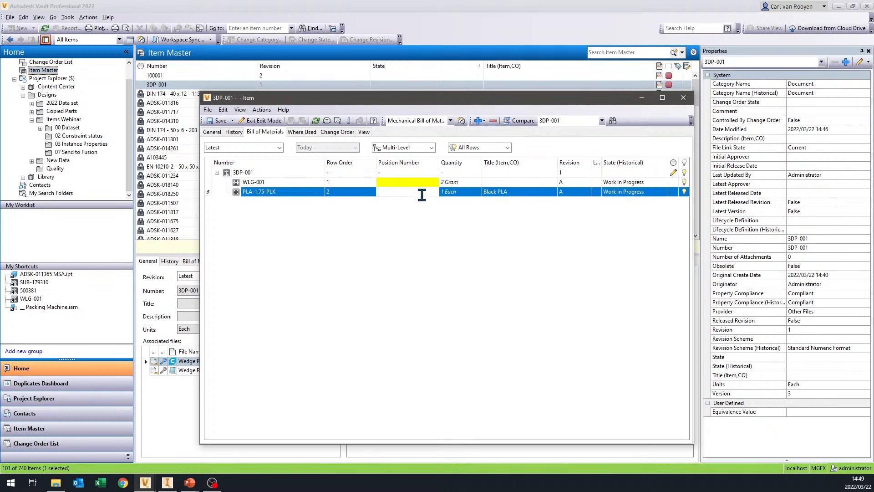
pyautogui.click(465, 195)
pyautogui.click(450, 222)
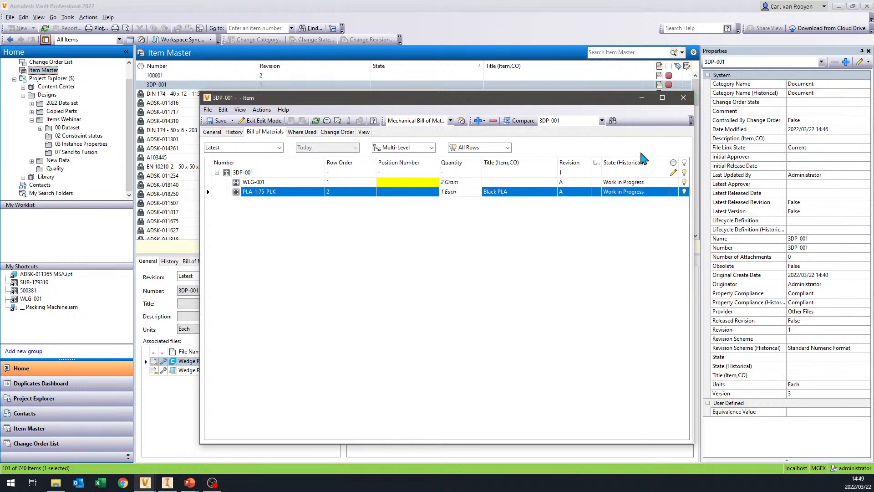
pyautogui.click(682, 98)
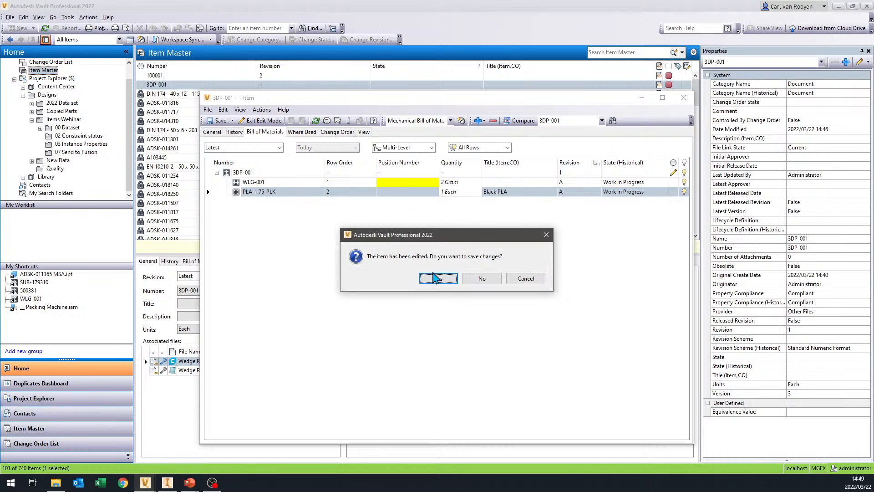
pyautogui.click(485, 278)
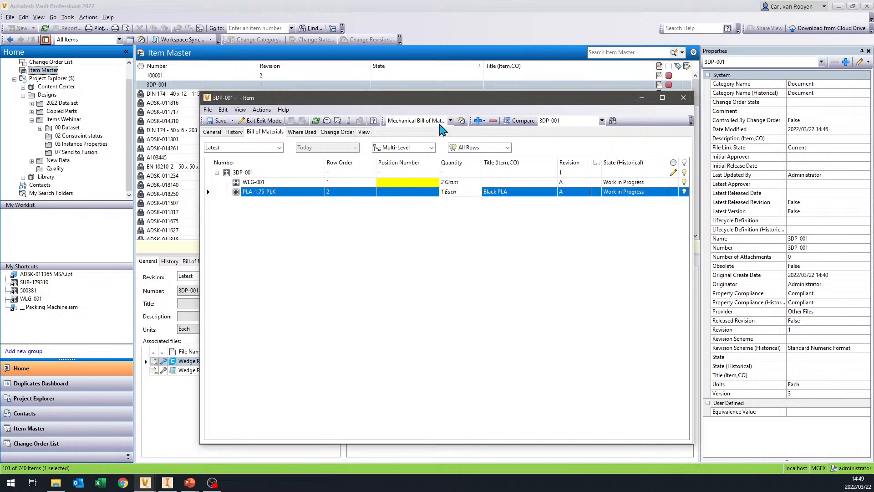
pyautogui.click(683, 97)
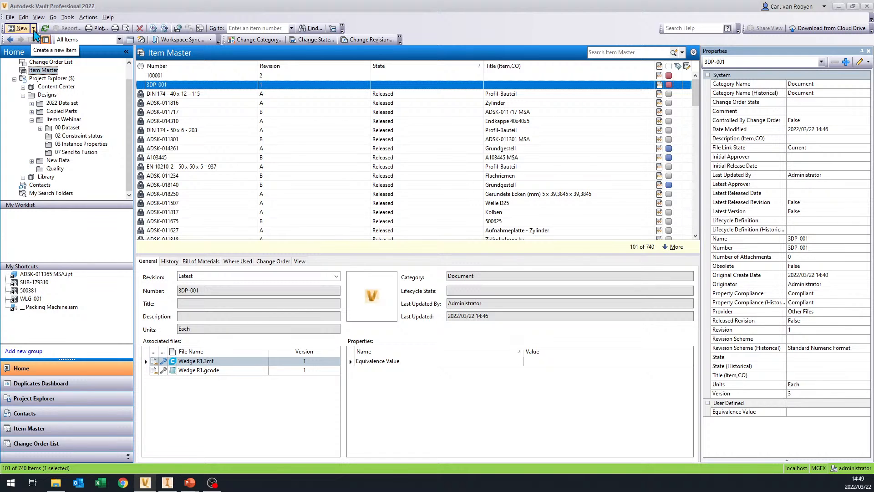
pyautogui.click(34, 28)
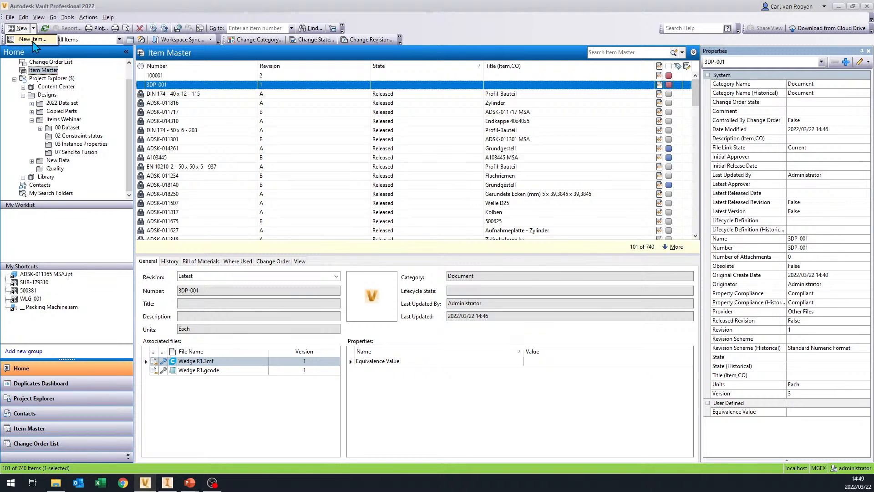
pyautogui.click(33, 40)
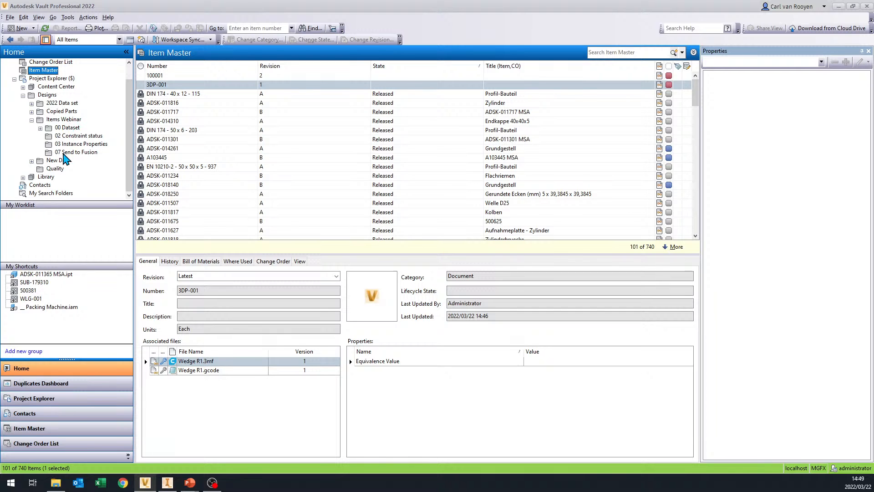
# - Browse to the 00 Dataset folder inside Items Webinar
pyautogui.click(64, 120)
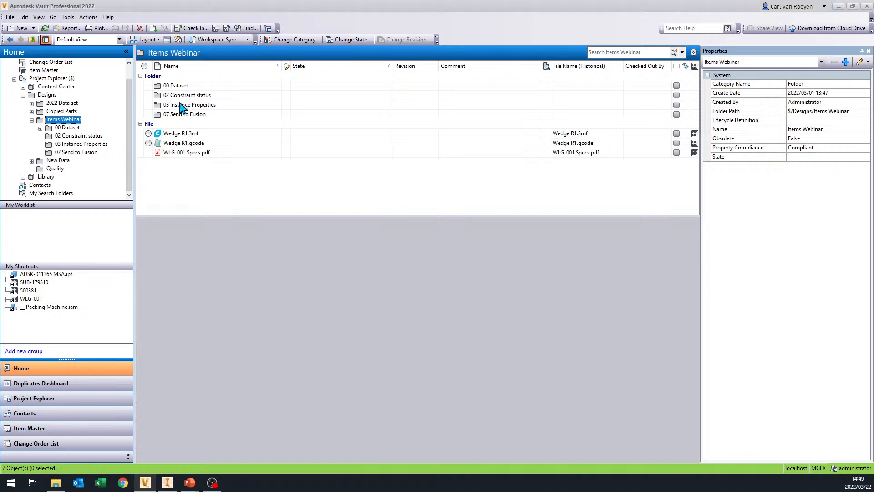
pyautogui.doubleClick(182, 86)
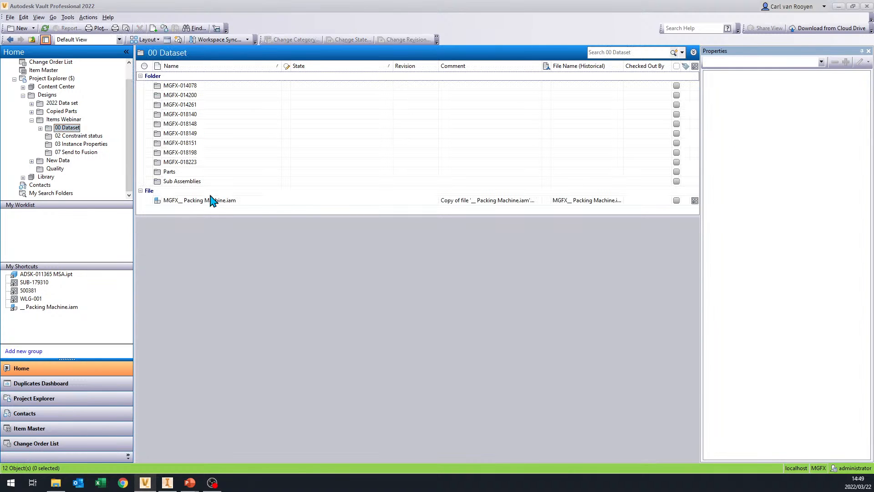
# - Go to the item linked to MGFX_ Packing Machine.iam, open it and show its bill of materials
pyautogui.click(693, 200)
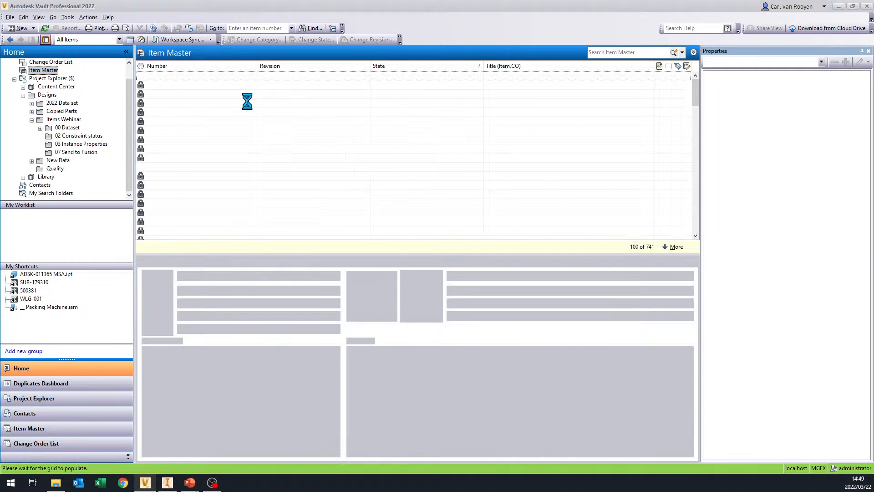
pyautogui.rightClick(199, 230)
pyautogui.click(201, 236)
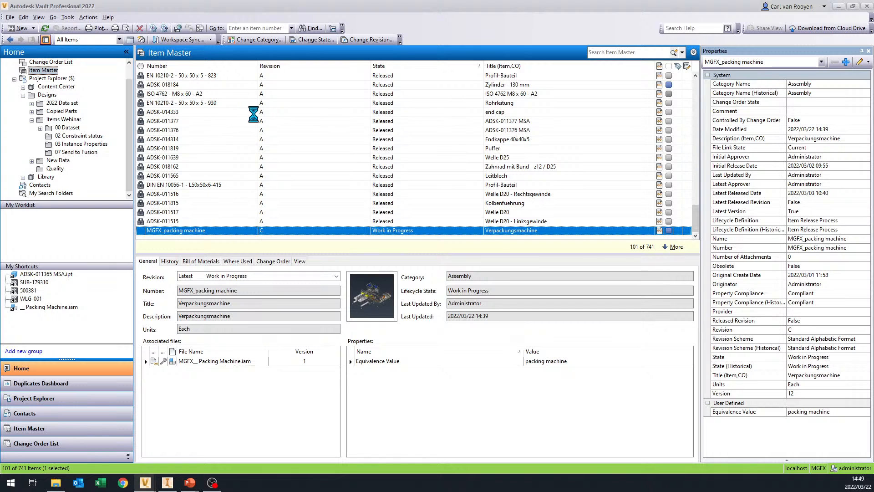
pyautogui.moveTo(340, 96); pyautogui.dragTo(370, 33)
pyautogui.click(306, 71)
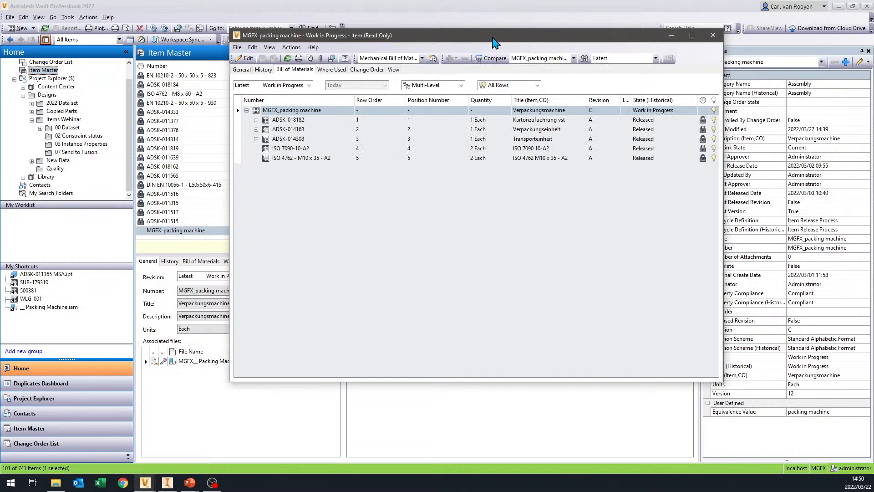
# - Enlarge the item window and expand ADSK-018182 and its subassembly ADSK-018140 in the bill of materials
pyautogui.moveTo(492, 37); pyautogui.dragTo(446, 24)
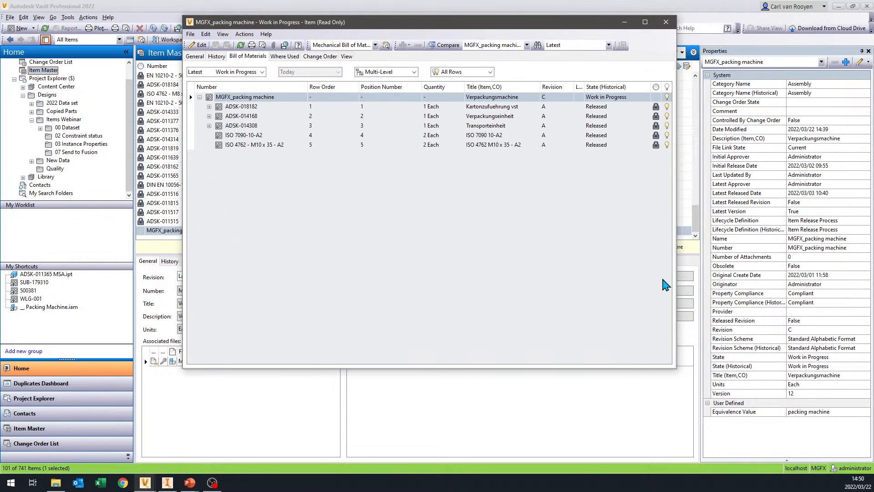
pyautogui.moveTo(681, 378); pyautogui.dragTo(743, 433)
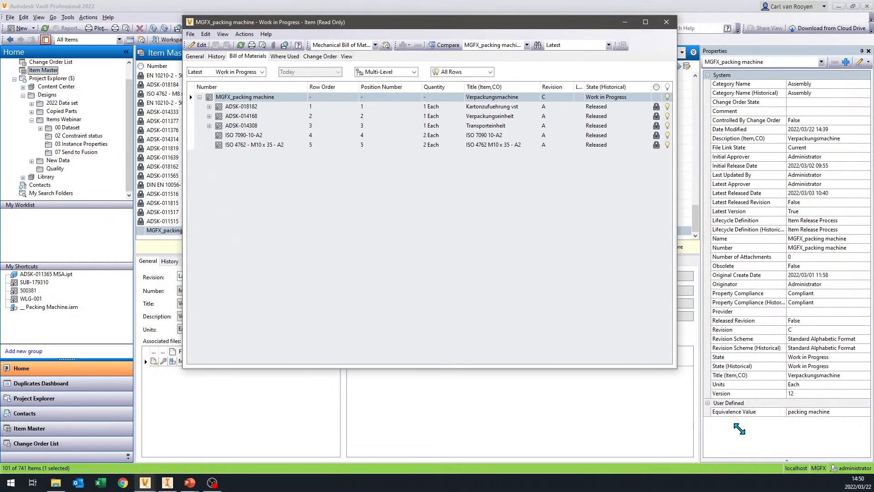
pyautogui.click(209, 107)
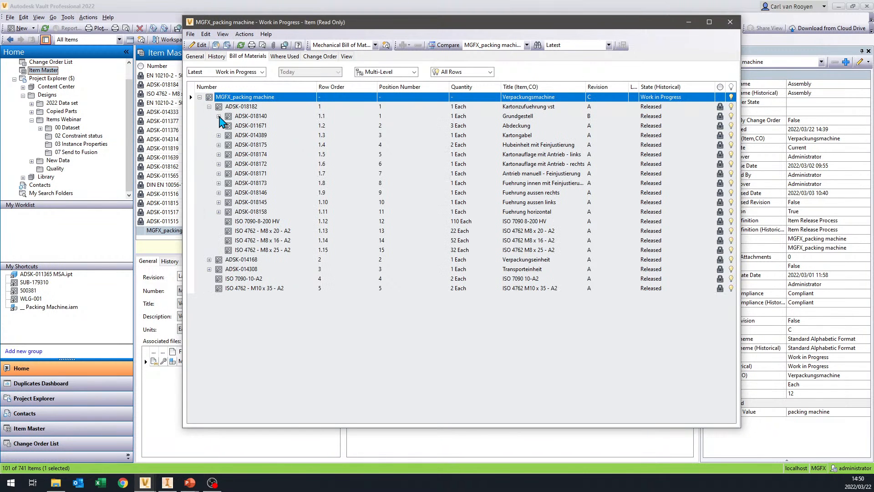
pyautogui.click(219, 117)
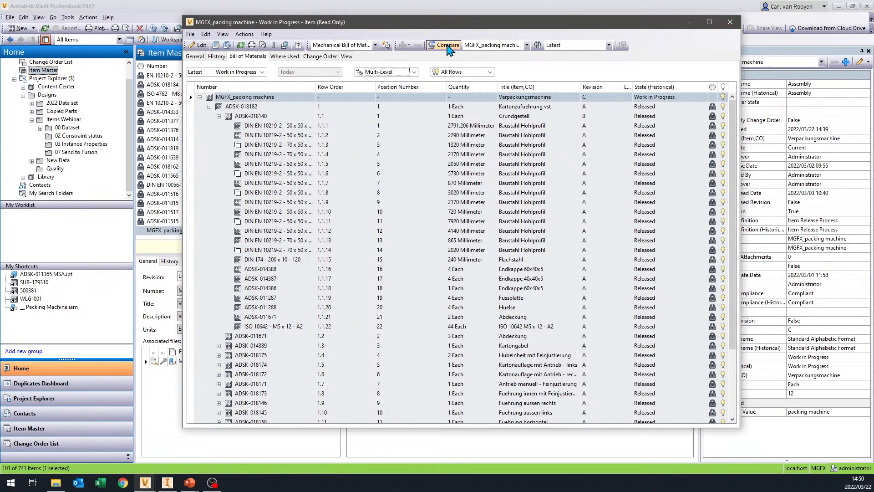
# - Compare the latest MGFX_packing machine bill of materials with its own revision A - 4 - Released
pyautogui.click(527, 46)
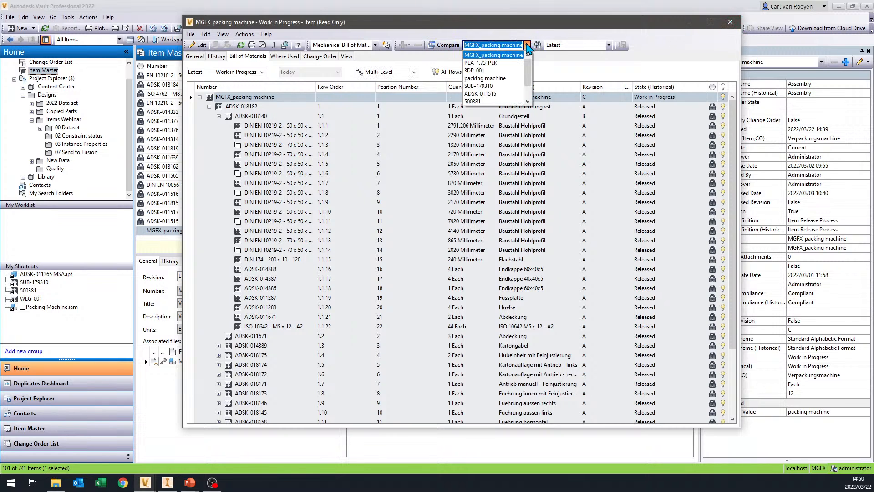
pyautogui.click(527, 45)
pyautogui.click(609, 45)
pyautogui.click(608, 45)
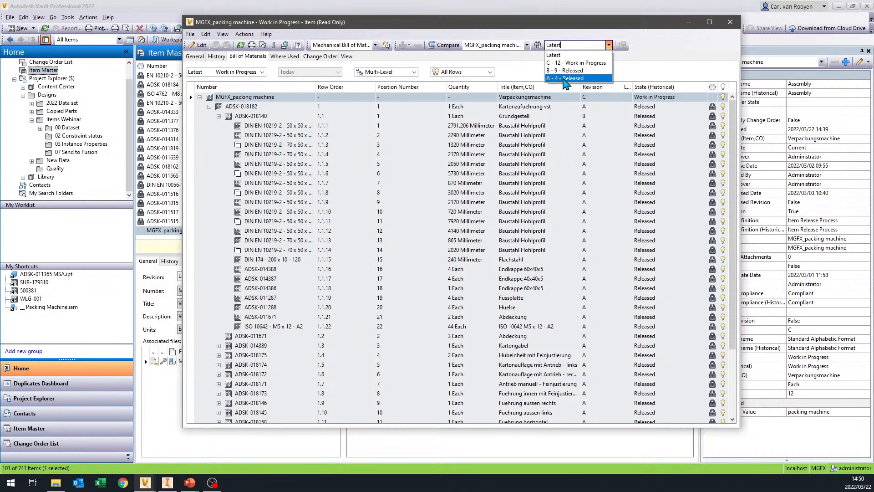
pyautogui.click(564, 79)
pyautogui.click(452, 45)
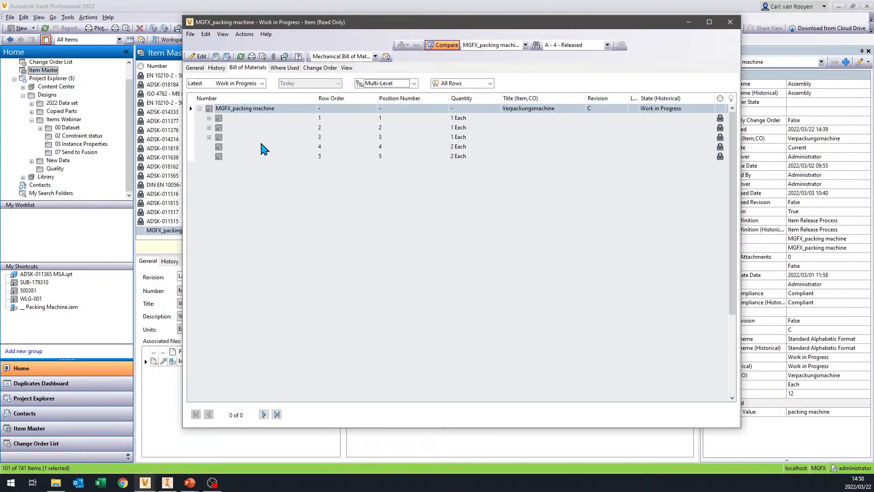
# - Expand all levels of the compared bill of materials under MGFX_packing machine
pyautogui.scroll(-4, 576, 242)
pyautogui.scroll(1, 364, 250)
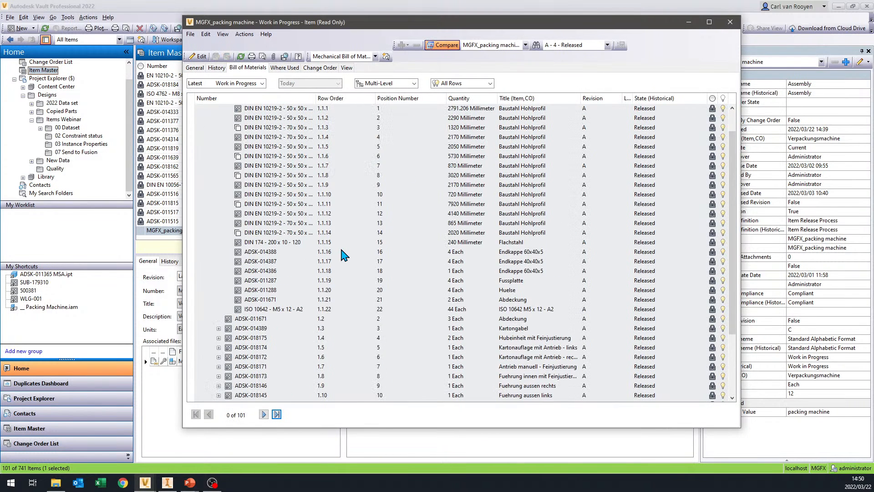
pyautogui.scroll(3, 206, 174)
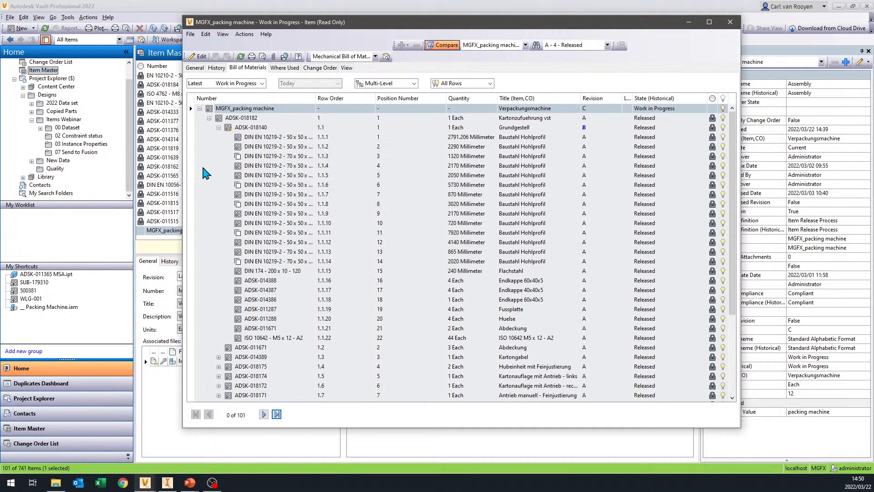
pyautogui.rightClick(207, 170)
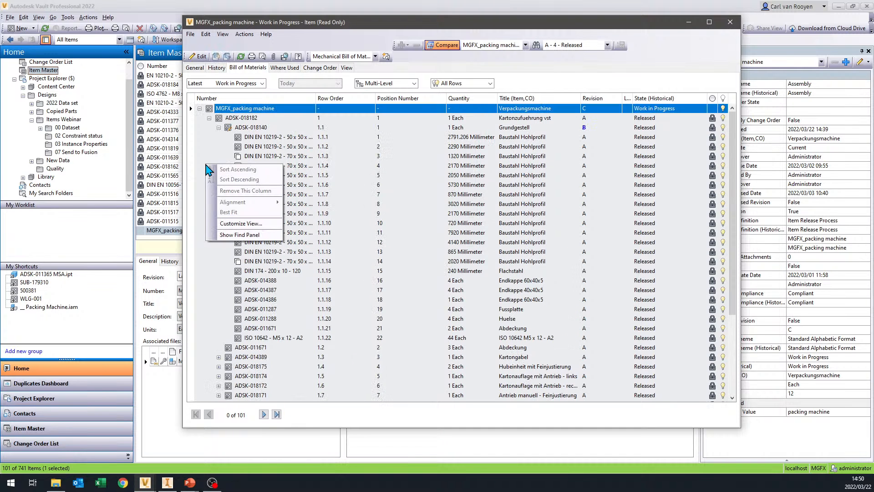
pyautogui.click(227, 110)
pyautogui.rightClick(228, 109)
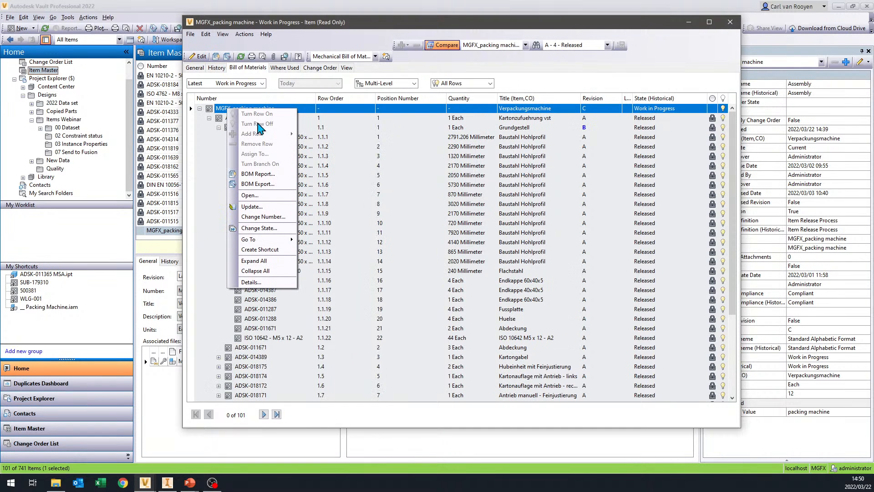
pyautogui.click(279, 262)
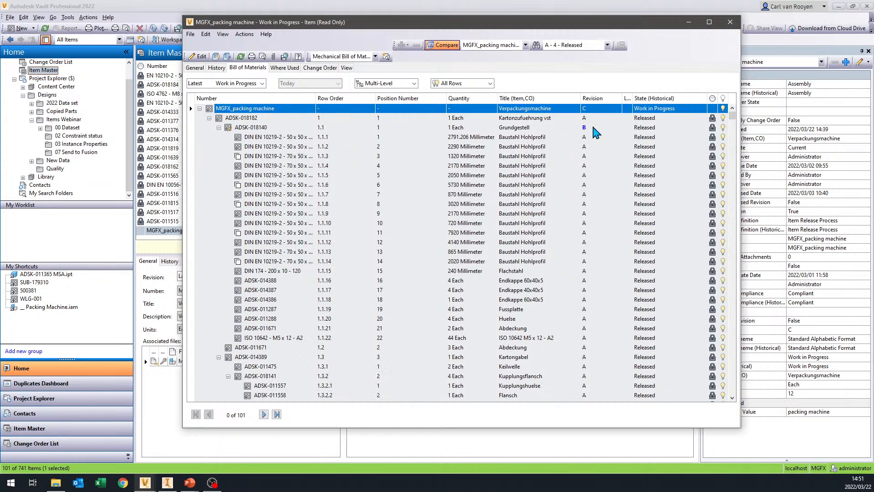
# - Examine the highlighted revision differences throughout the expanded bill of materials, starting at ADSK-018140, and close the item
pyautogui.moveTo(590, 135)
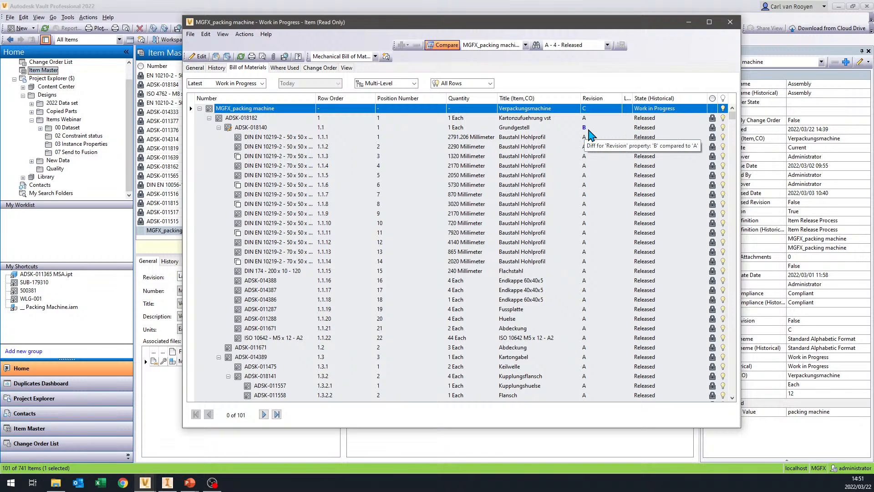
pyautogui.moveTo(582, 126)
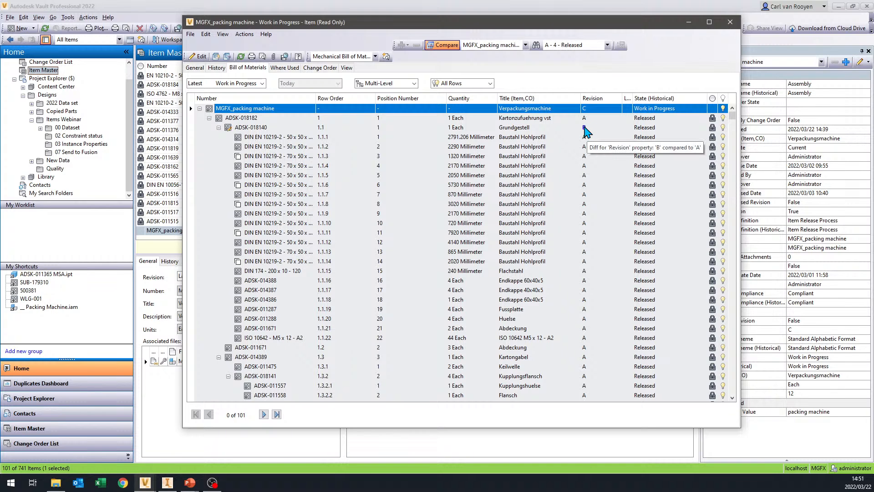
pyautogui.scroll(-10, 587, 160)
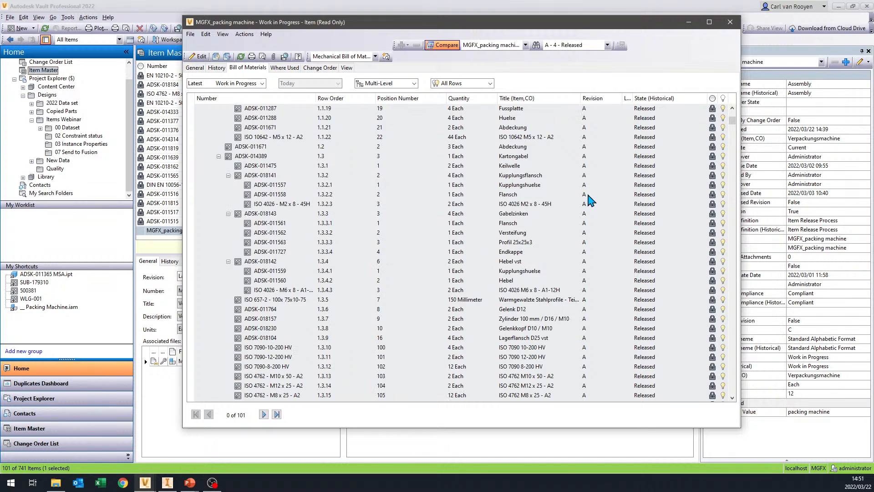
pyautogui.moveTo(586, 265)
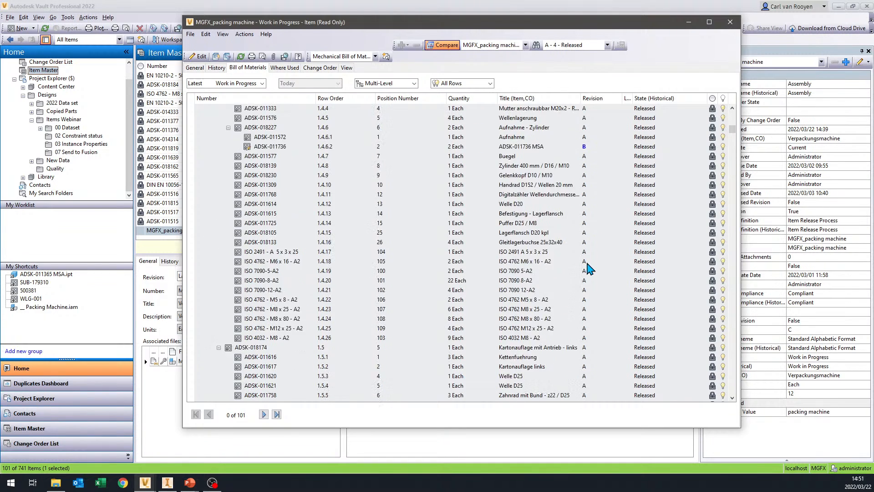
pyautogui.scroll(-12, 592, 273)
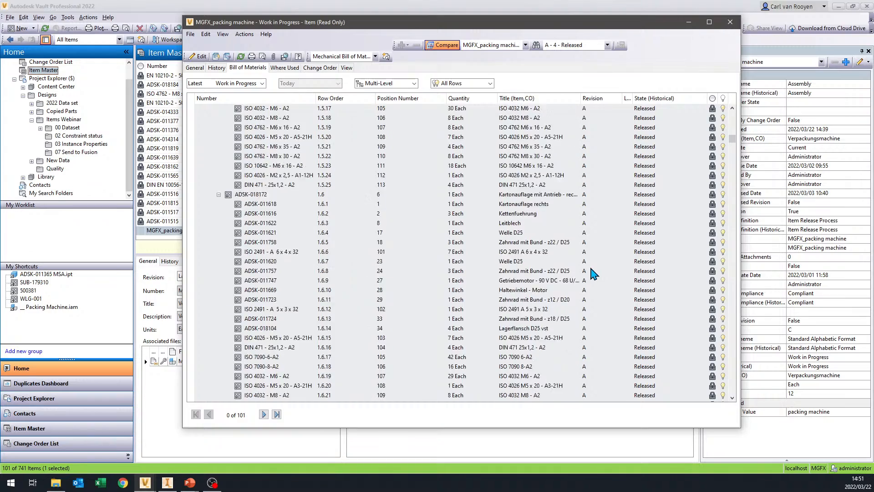
pyautogui.scroll(-15, 602, 263)
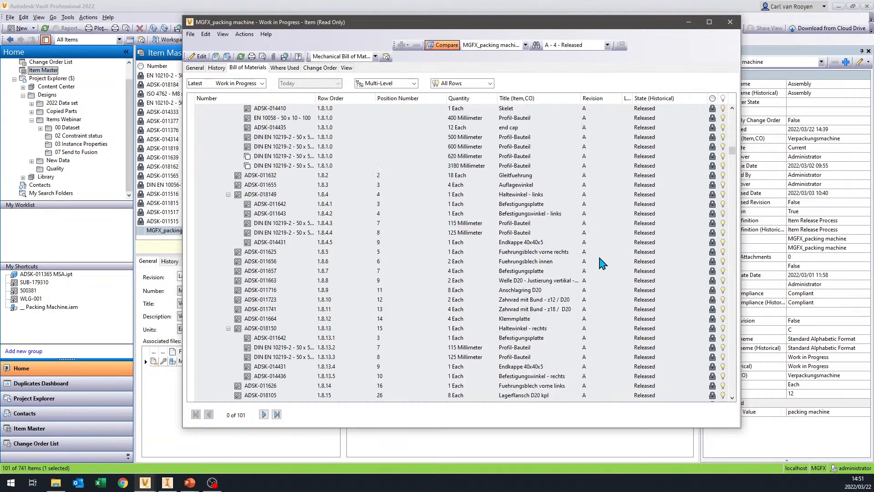
pyautogui.scroll(-13, 616, 255)
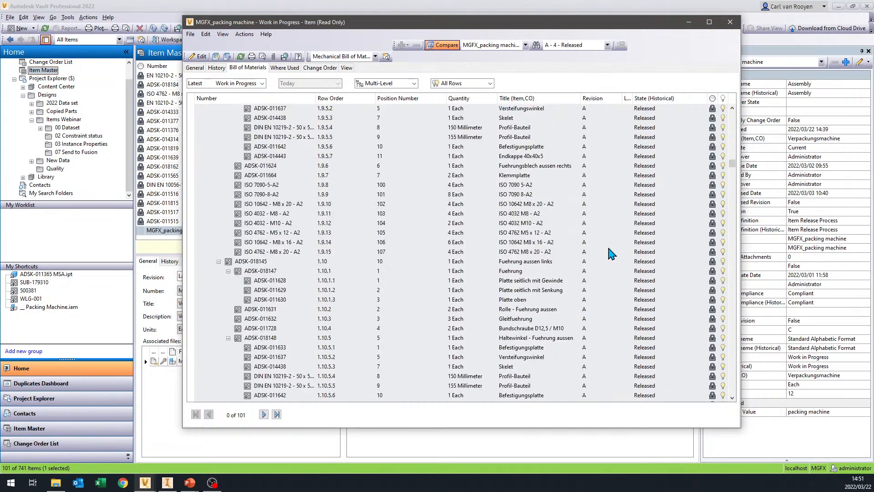
pyautogui.scroll(-15, 615, 286)
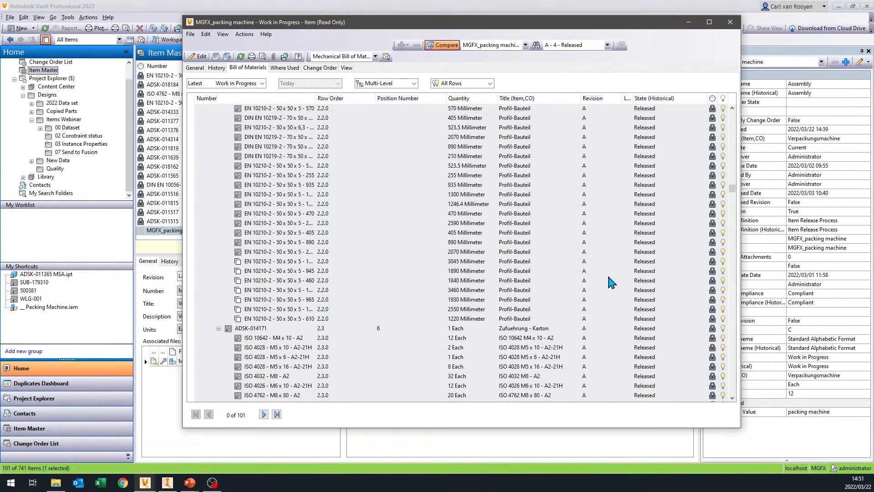
pyautogui.scroll(-14, 612, 282)
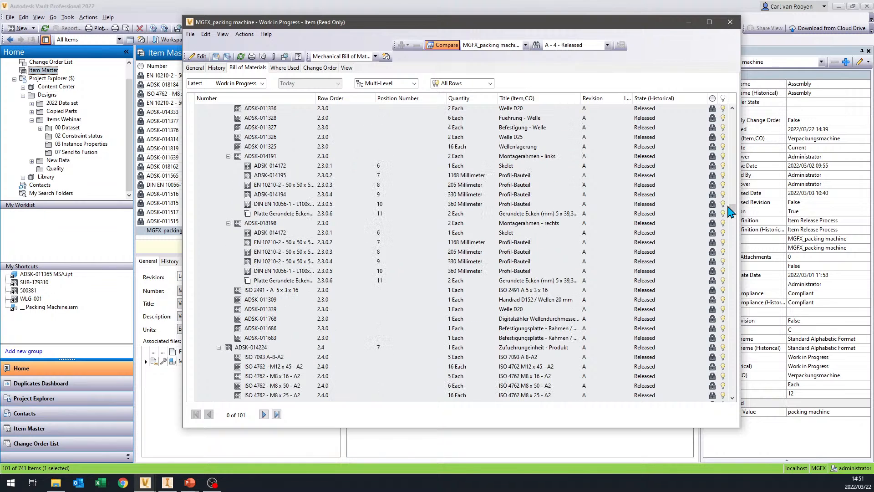
pyautogui.scroll(-3, 475, 253)
pyautogui.scroll(-9, 475, 254)
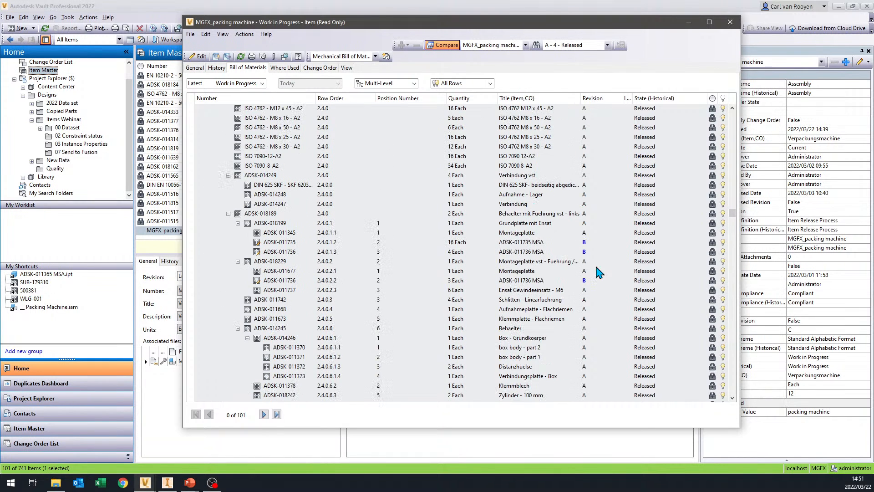
pyautogui.click(731, 23)
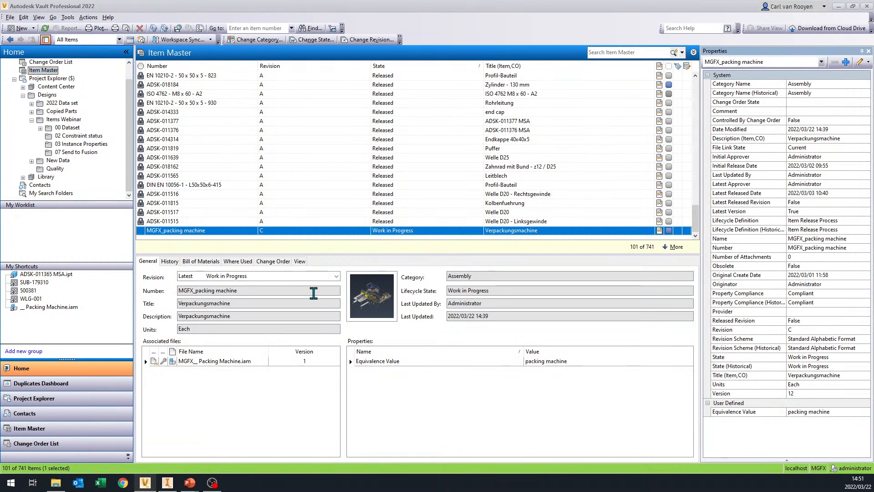
# - Open item 500381 from the saved shortcuts and show its bill of materials
pyautogui.click(27, 290)
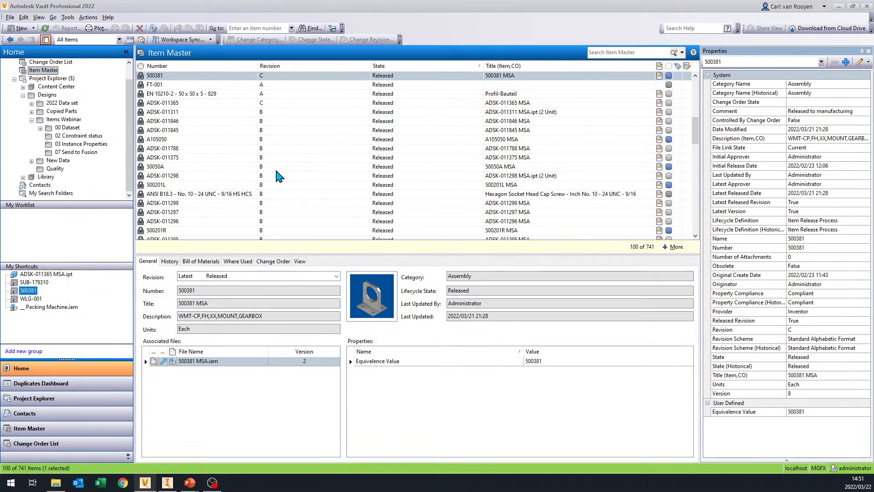
pyautogui.click(163, 77)
pyautogui.rightClick(165, 81)
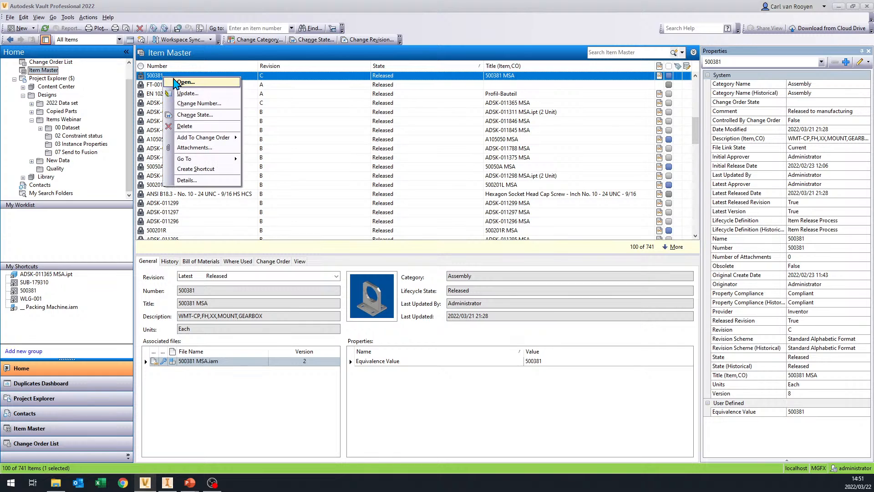
pyautogui.click(182, 83)
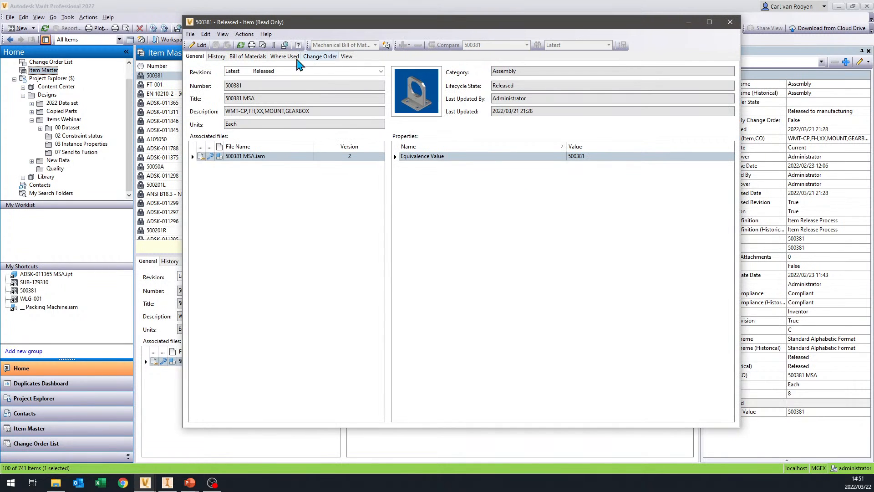
pyautogui.click(249, 57)
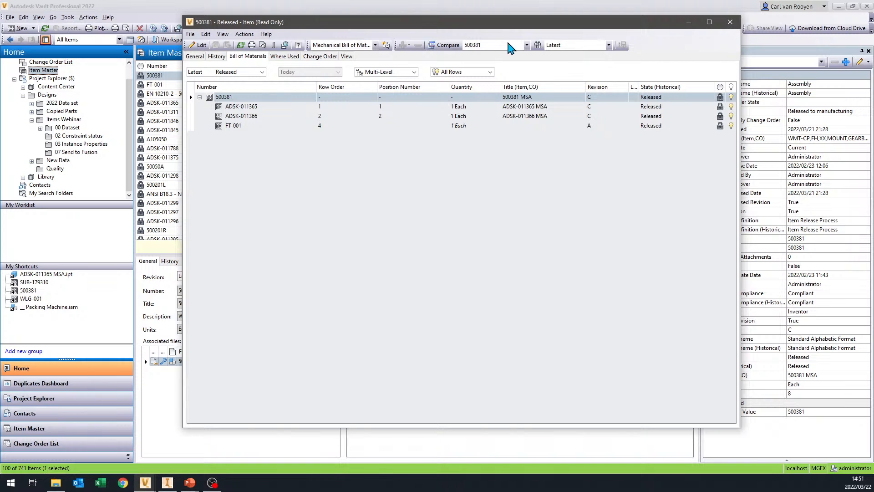
# - Compare the bill of materials of 500381 with revision A - 2 - Released, inspect the differing rows such as FT-001, and close the item
pyautogui.click(609, 45)
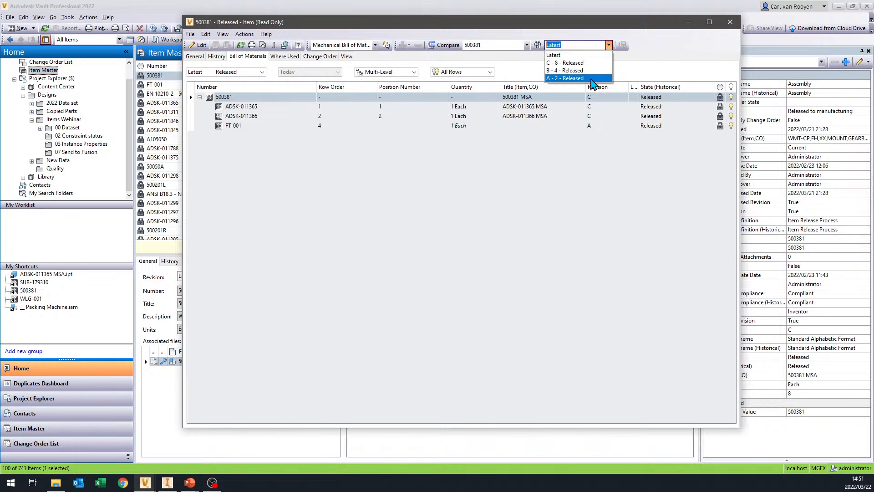
pyautogui.click(578, 78)
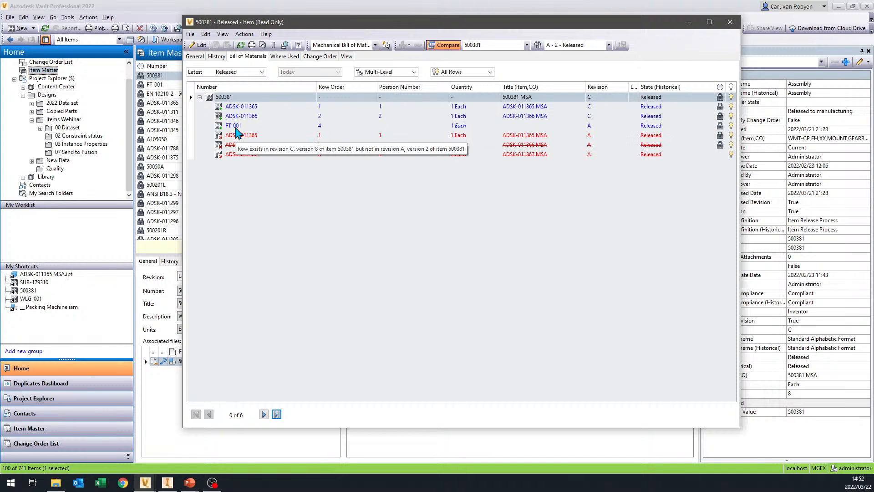
pyautogui.click(235, 129)
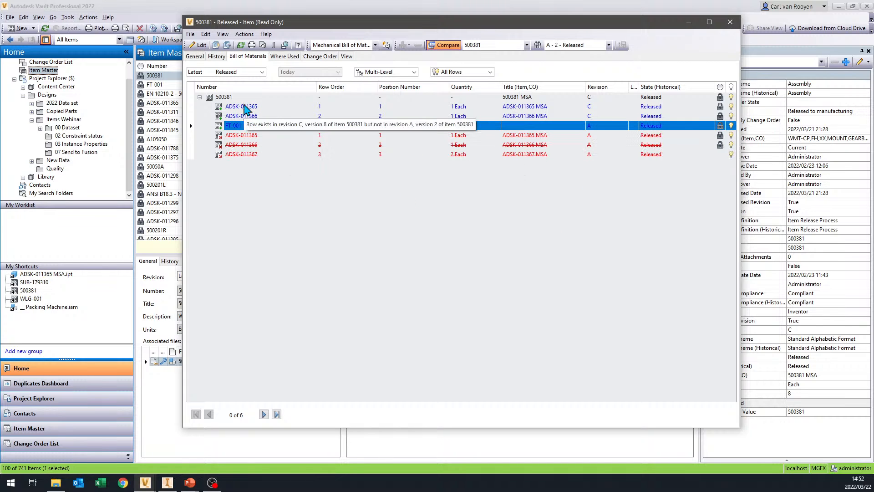
pyautogui.click(230, 97)
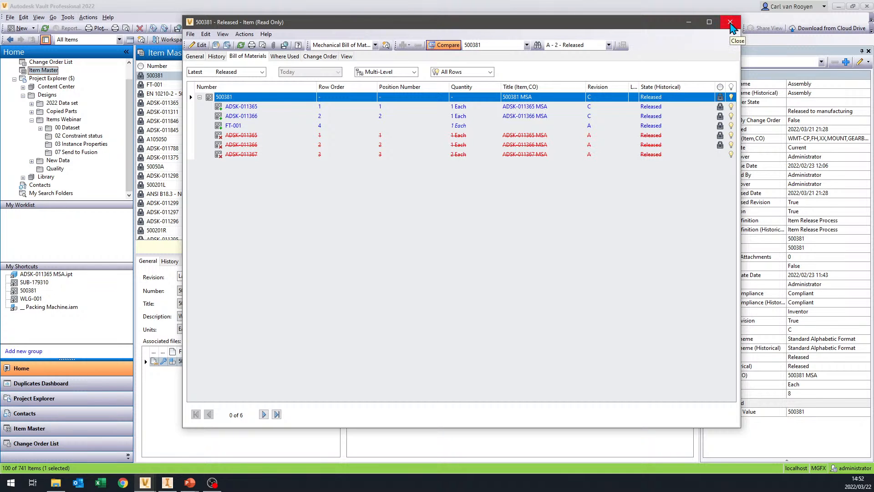
pyautogui.click(730, 23)
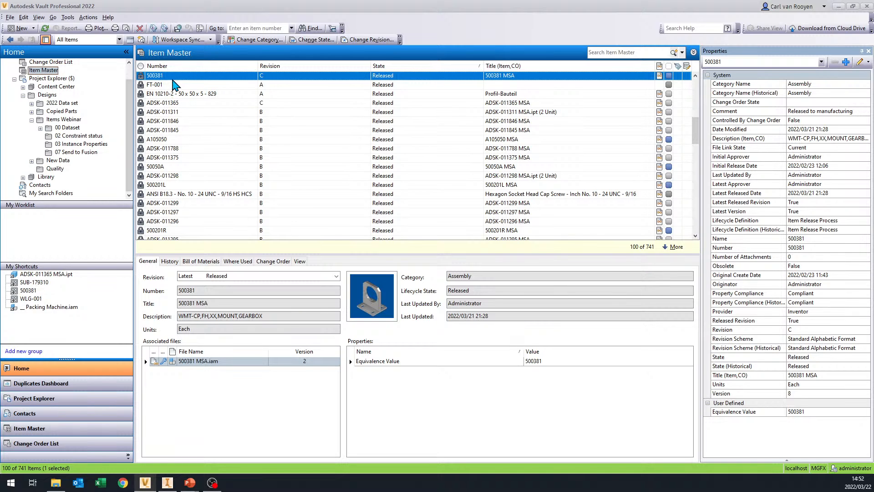
# - Open item 500381 and start an item export covering the assembly and all its child items, including FT-001
pyautogui.rightClick(176, 77)
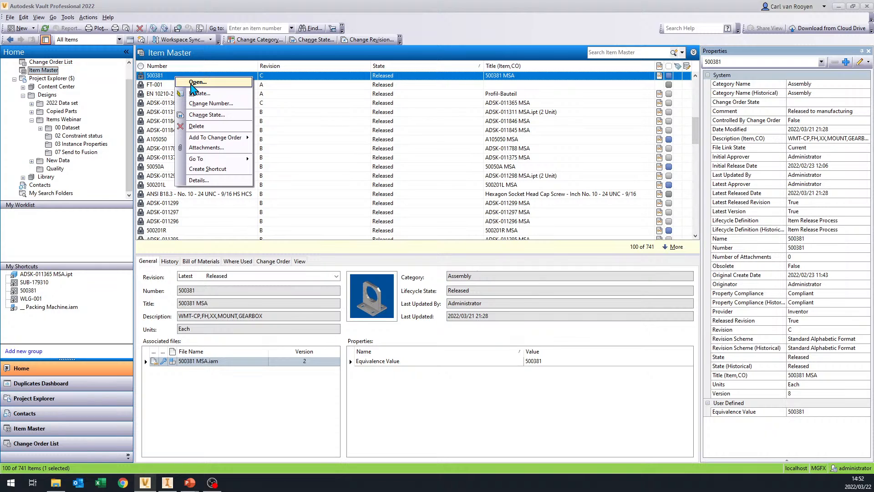
pyautogui.click(195, 82)
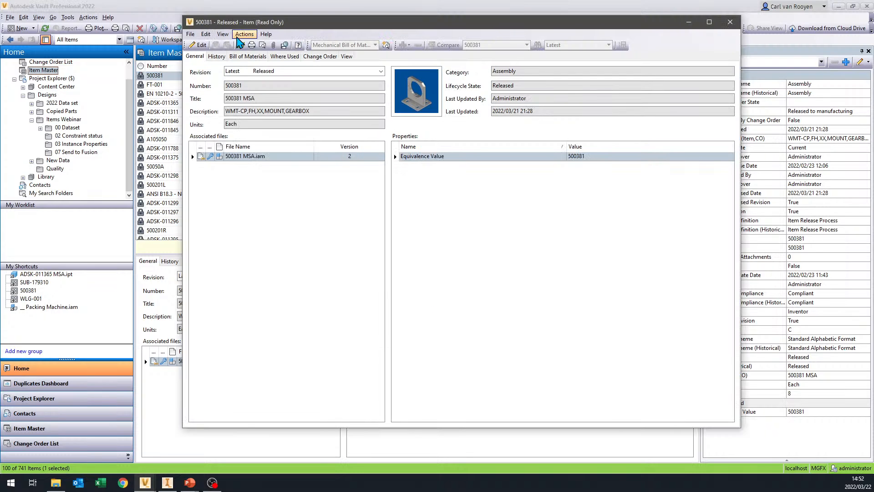
pyautogui.click(244, 35)
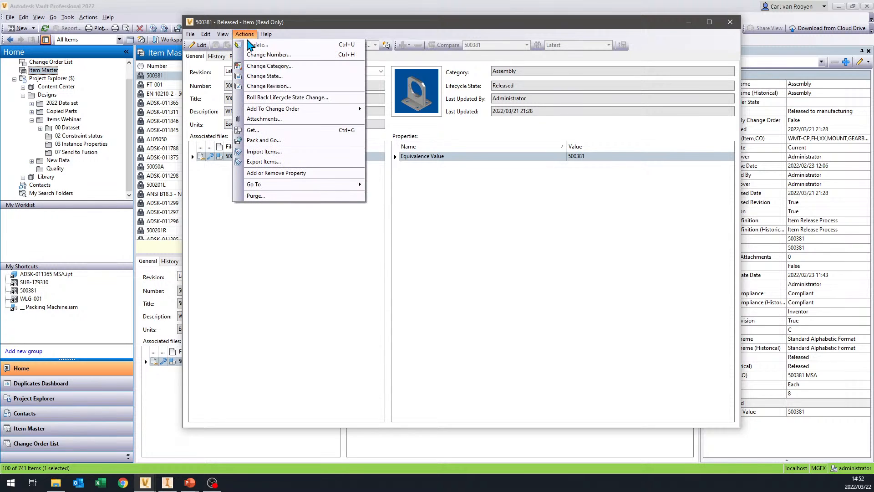
pyautogui.click(274, 163)
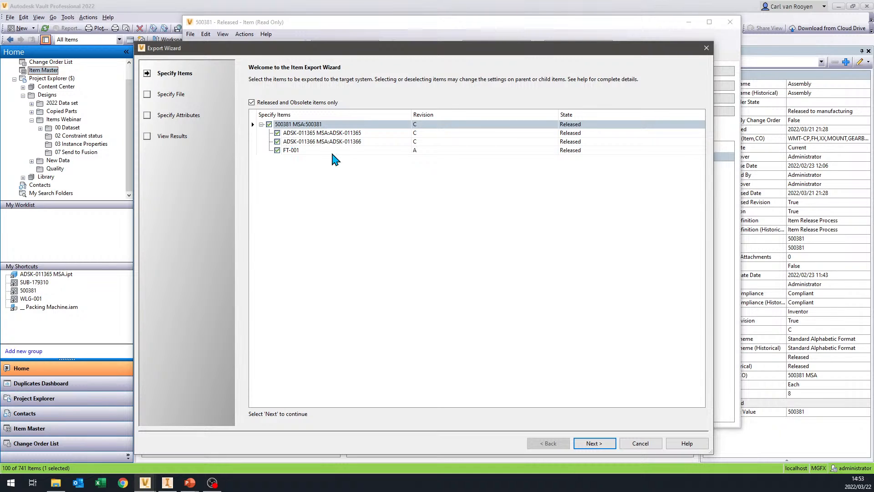
pyautogui.click(277, 150)
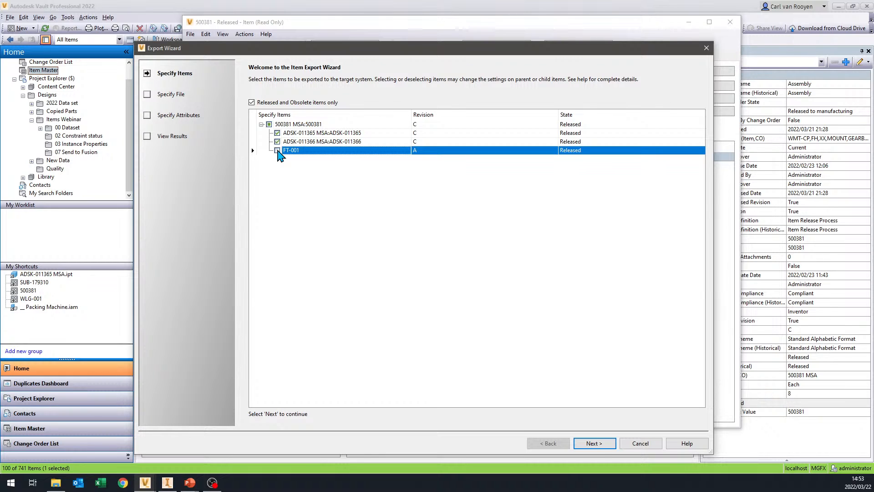
pyautogui.click(277, 150)
pyautogui.click(593, 443)
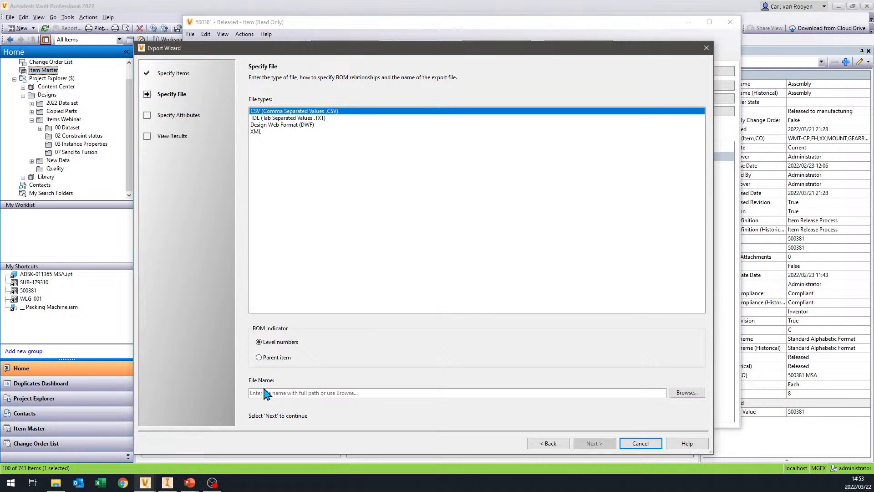
# - Set the CSV export file to Test Export.csv in the Downloads folder and continue to the attribute mapping
pyautogui.click(687, 392)
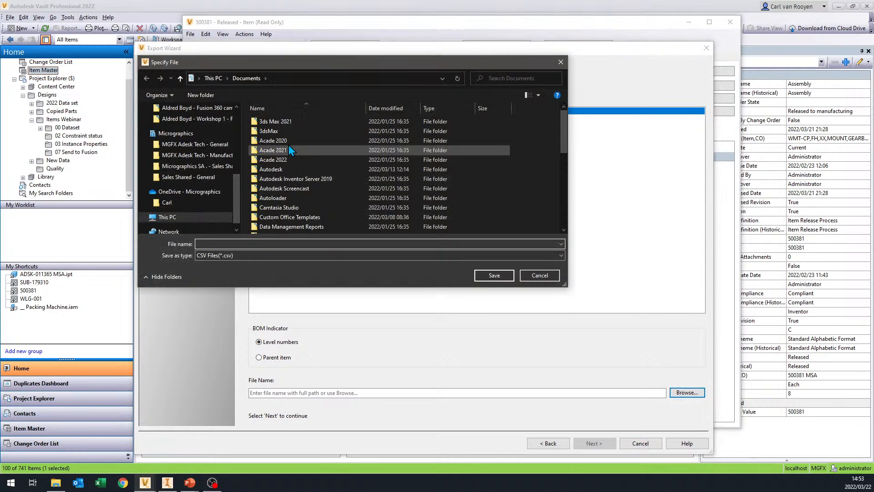
pyautogui.scroll(-1, 194, 207)
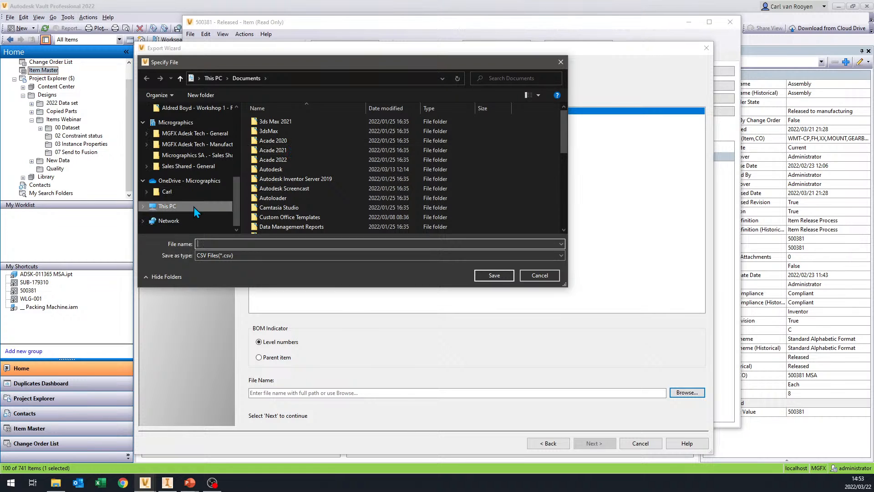
pyautogui.scroll(3, 196, 182)
pyautogui.scroll(4, 198, 165)
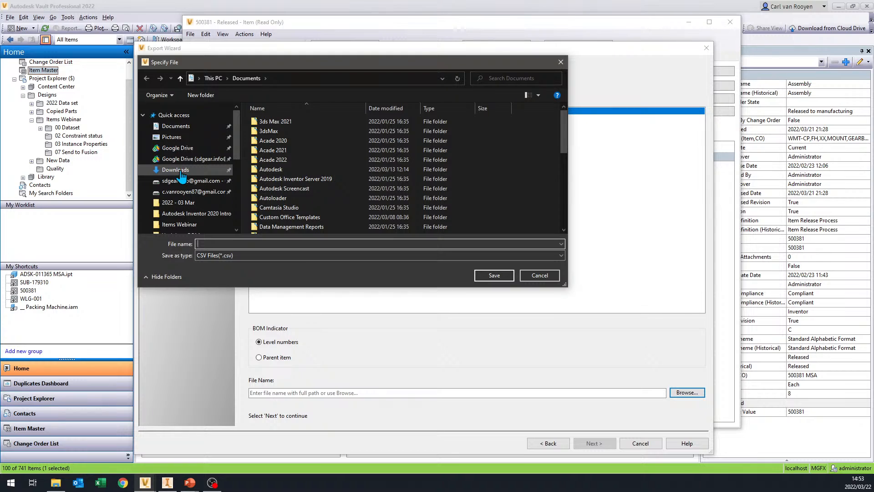
pyautogui.click(178, 171)
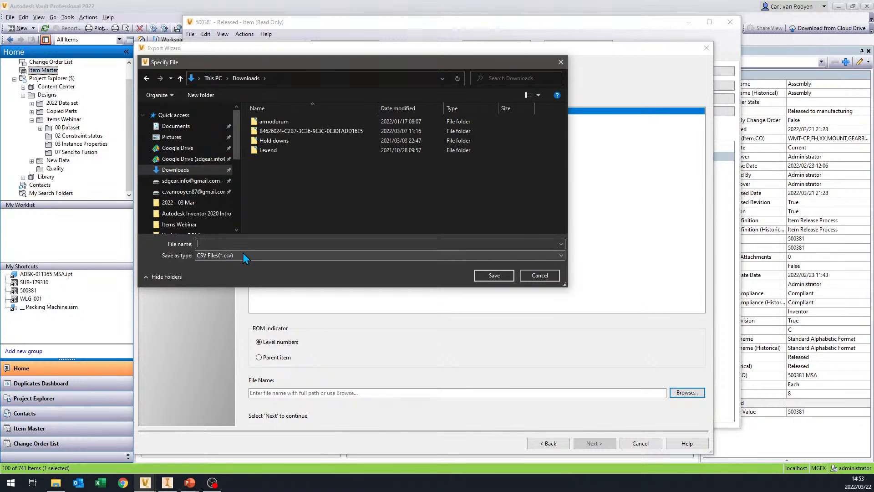
pyautogui.write('Test')
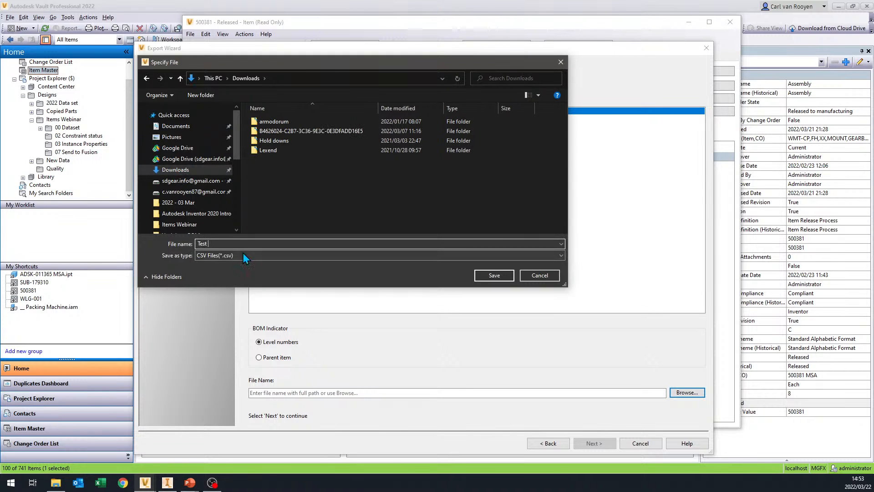
pyautogui.write(' Export')
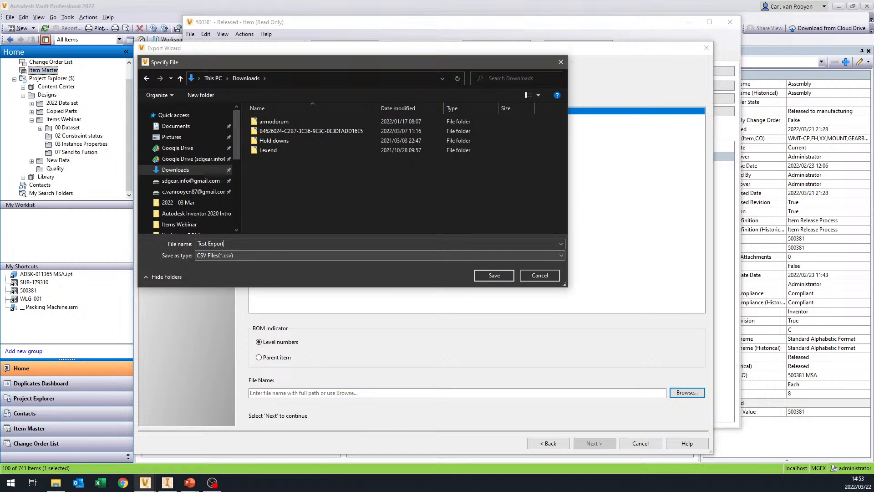
pyautogui.click(494, 275)
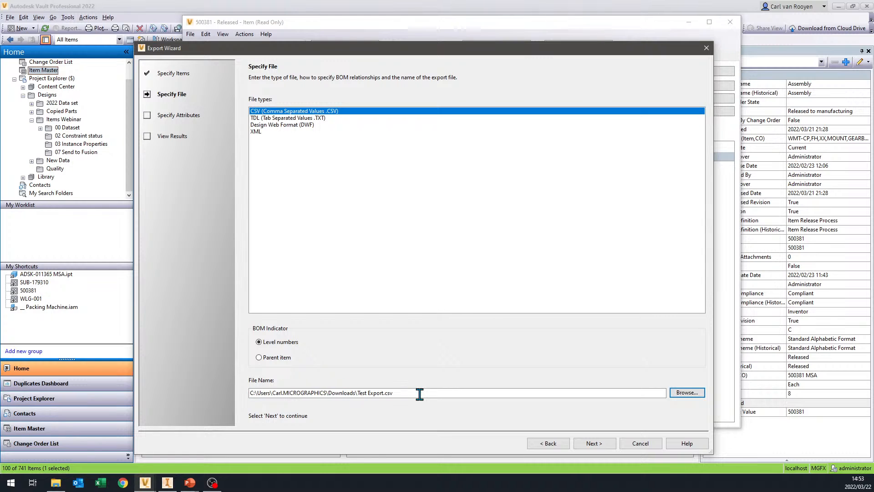
pyautogui.click(600, 446)
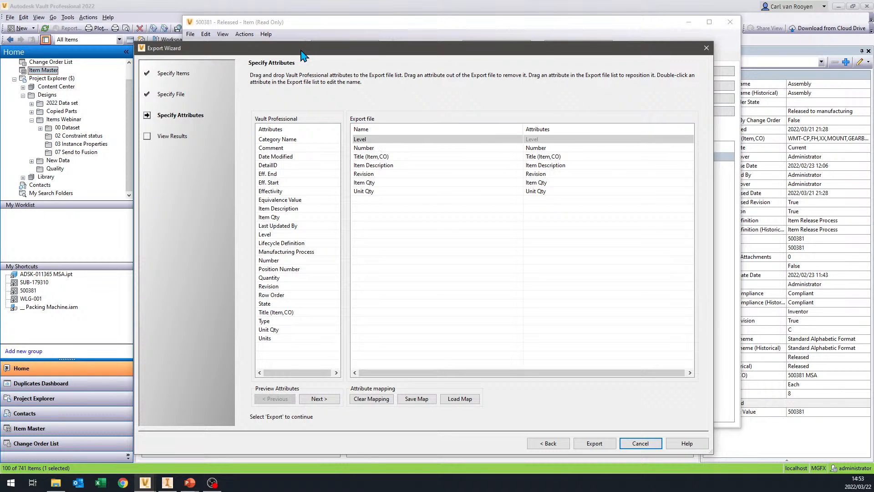
# - Add the Units attribute to the export file after Unit Qty, run the export and finish the wizard
pyautogui.moveTo(298, 54); pyautogui.dragTo(329, 19)
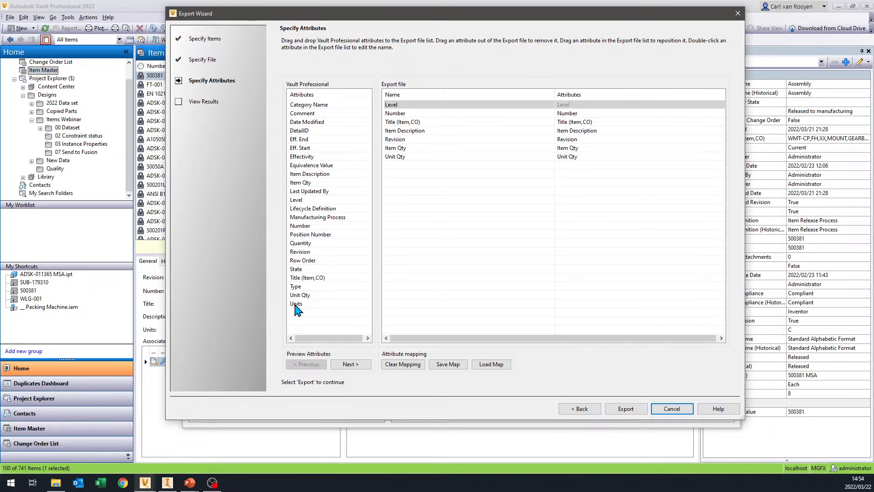
pyautogui.moveTo(296, 305); pyautogui.dragTo(416, 168)
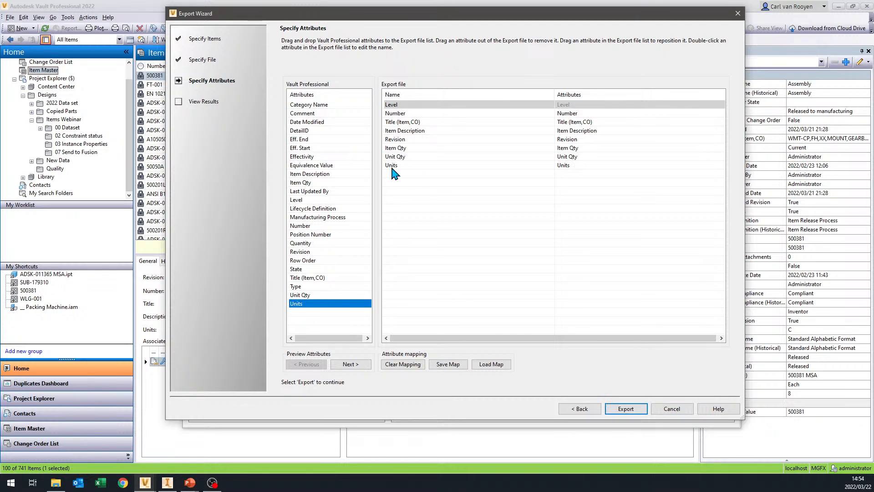
pyautogui.click(394, 167)
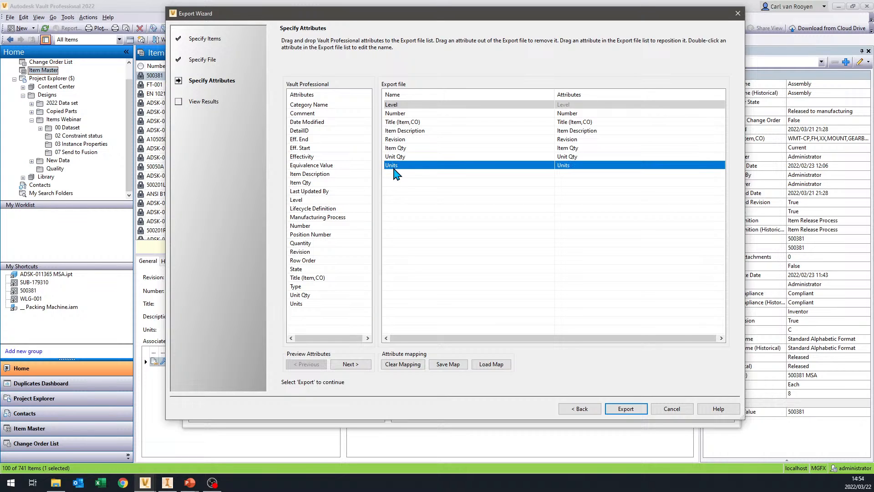
pyautogui.click(395, 115)
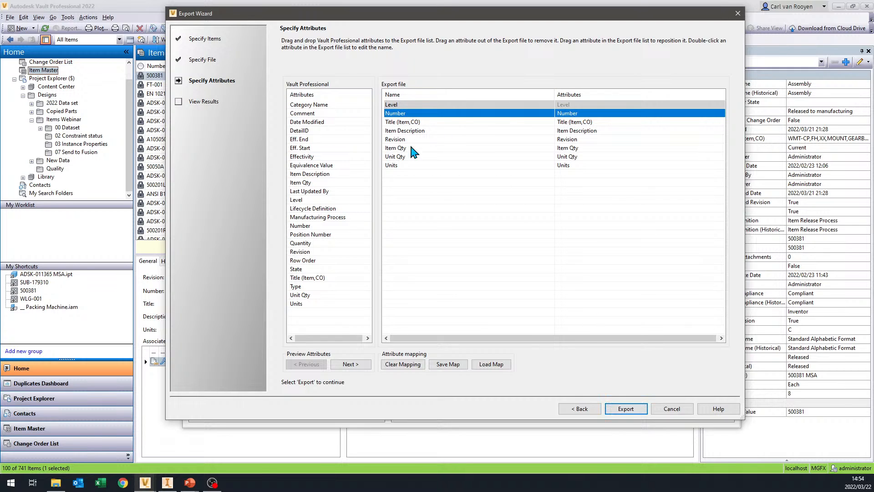
pyautogui.moveTo(396, 165); pyautogui.dragTo(409, 182)
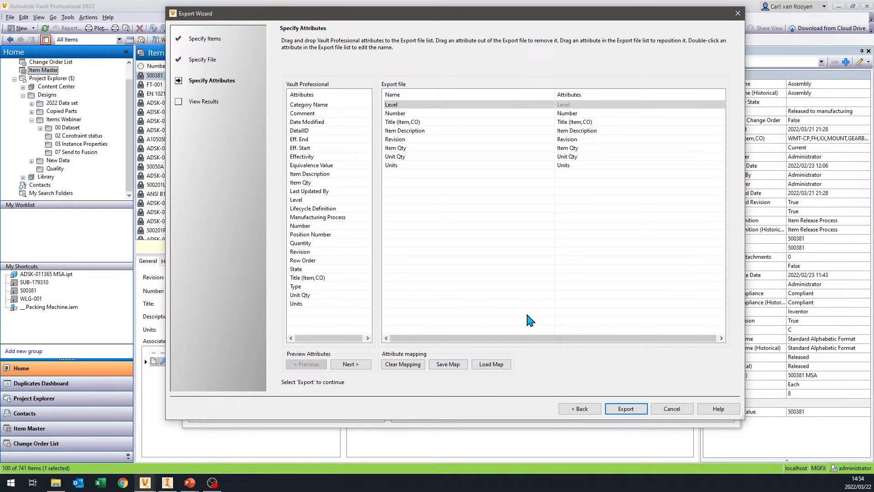
pyautogui.click(628, 409)
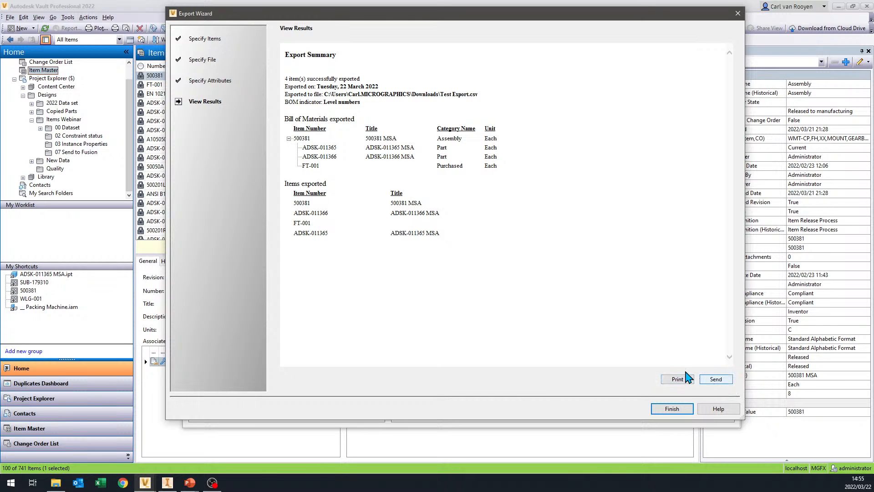
pyautogui.click(672, 408)
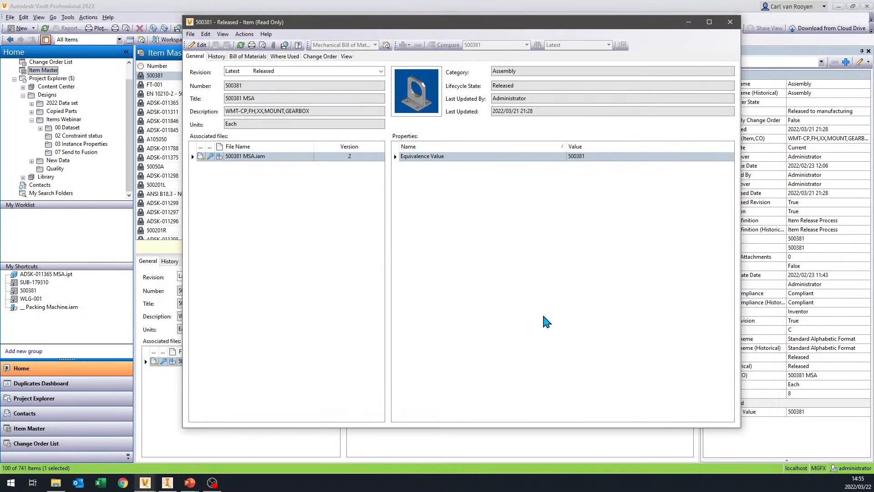
# - Switch to File Explorer, go to the Downloads folder and open Test Export.csv in Excel
pyautogui.click(55, 483)
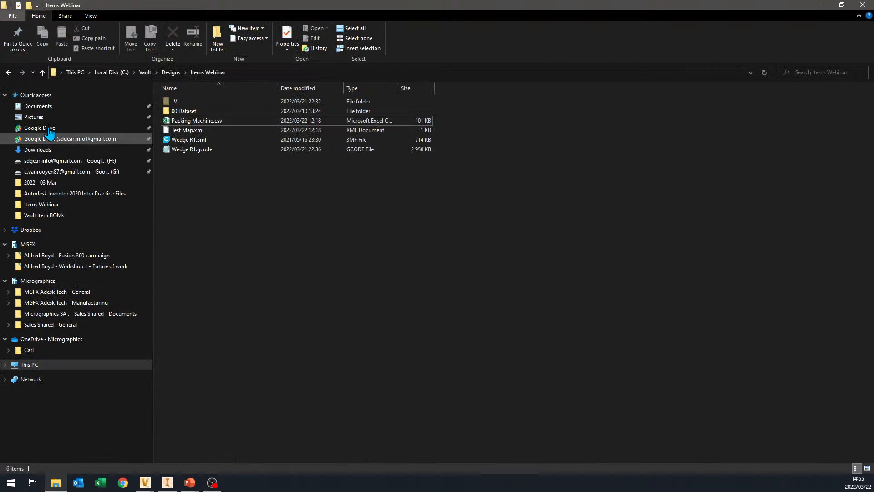
pyautogui.click(68, 150)
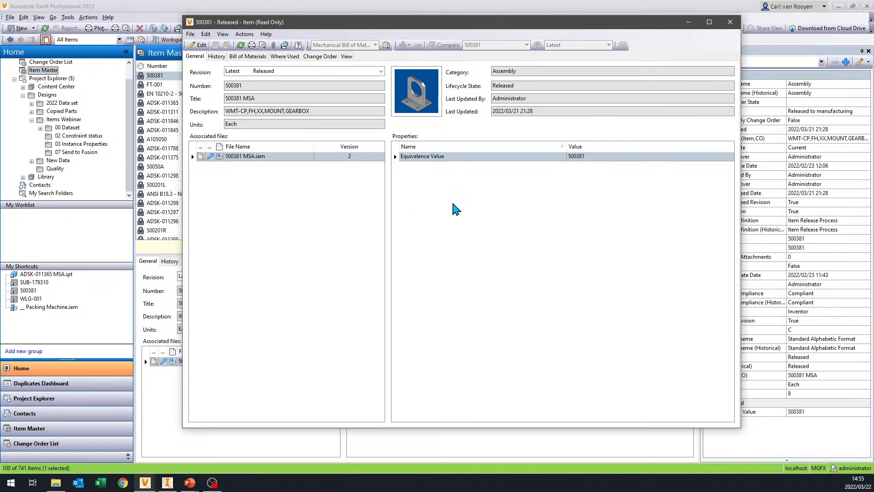
pyautogui.click(101, 485)
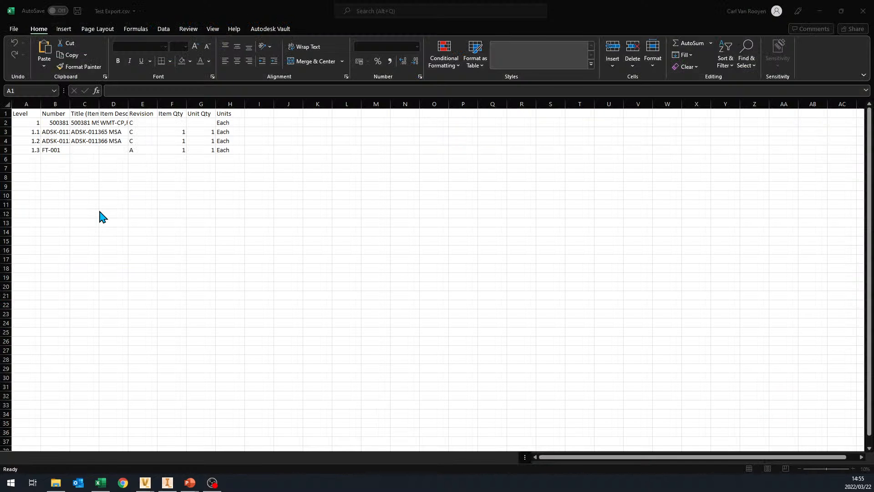
pyautogui.click(100, 213)
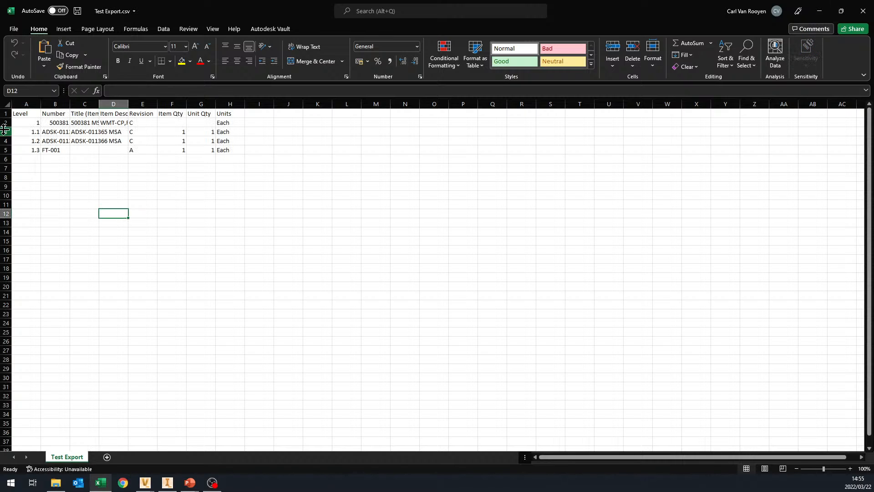
pyautogui.click(28, 122)
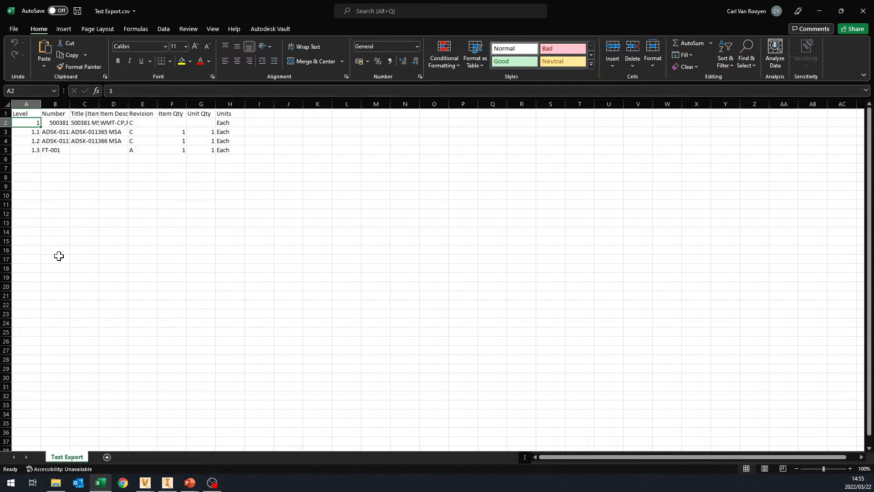
# - Look through the exported level rows and fit the widths of columns A to H to their contents
pyautogui.press('Down')
pyautogui.press('Down')
pyautogui.press('Down')
pyautogui.press('Up')
pyautogui.press('Up')
pyautogui.press('Up')
pyautogui.press('Right')
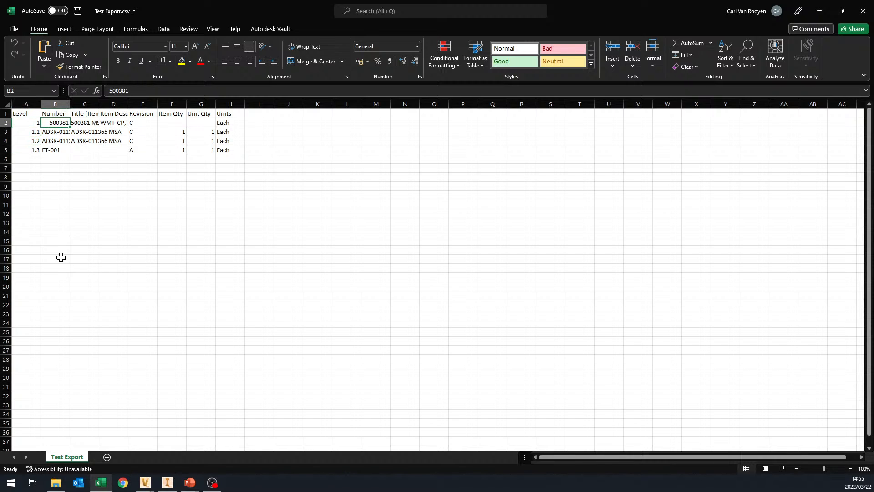
pyautogui.moveTo(26, 105); pyautogui.dragTo(235, 105)
pyautogui.doubleClick(215, 104)
# - Examine the exported titles, item descriptions and revisions of 500381 and its child items
pyautogui.click(96, 133)
pyautogui.press('Right')
pyautogui.press('Up')
pyautogui.press('Right')
pyautogui.press('Up')
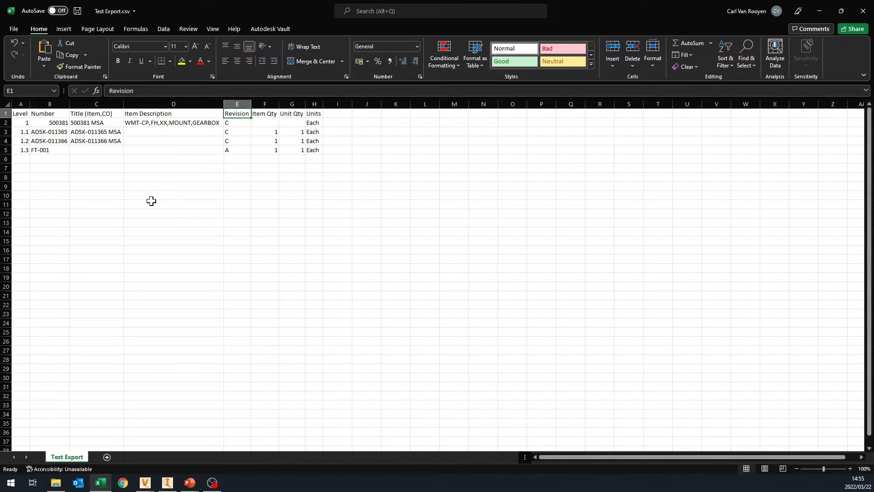
pyautogui.press('Down')
pyautogui.press('Down')
pyautogui.press('Down')
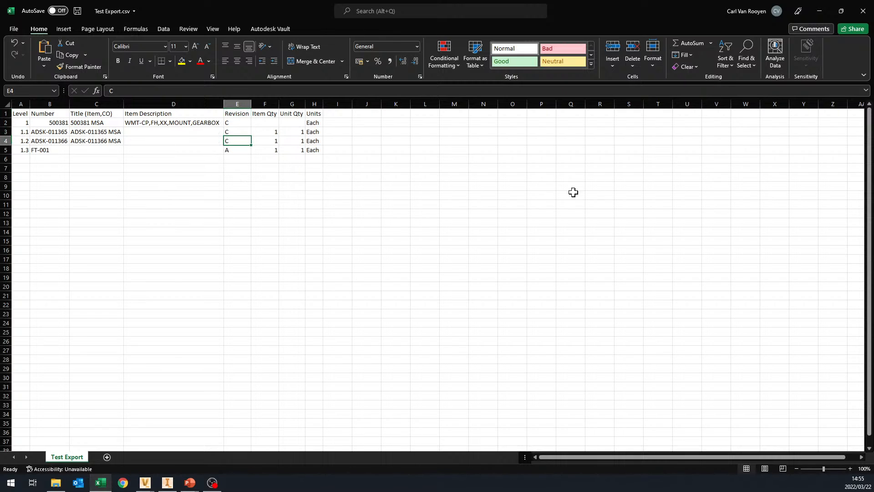
# - Close the Test Export.csv workbook in Excel and close the 500381 item window in Vault
pyautogui.click(863, 15)
pyautogui.click(447, 255)
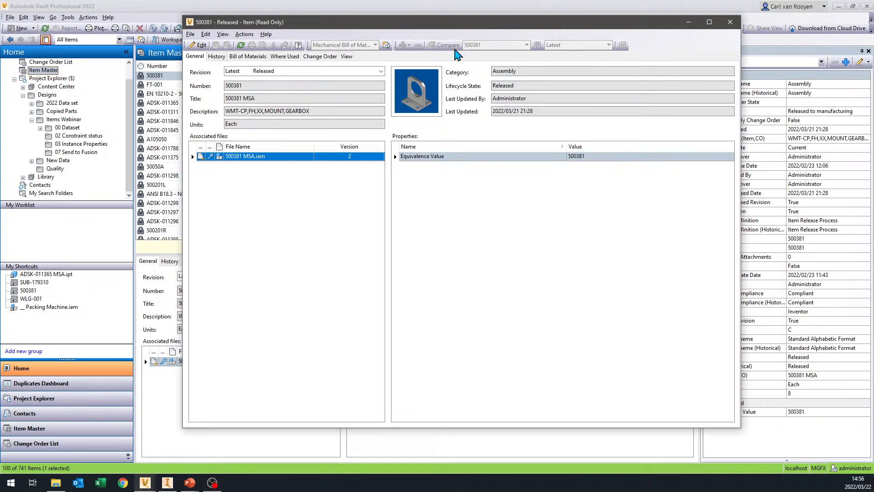
pyautogui.click(730, 23)
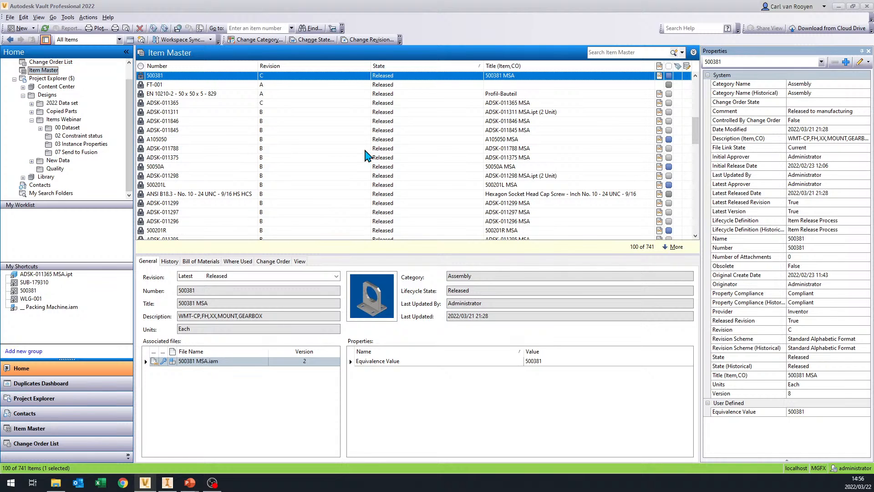
pyautogui.hotkey('alt', 'Tab')
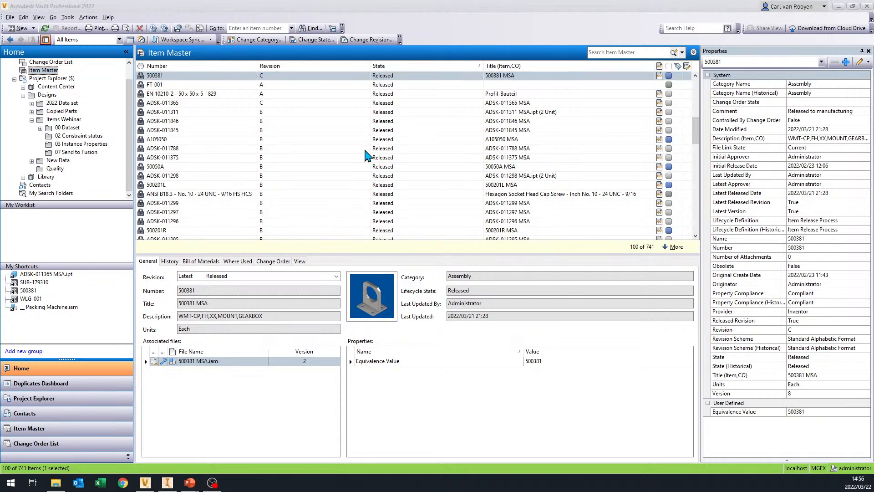